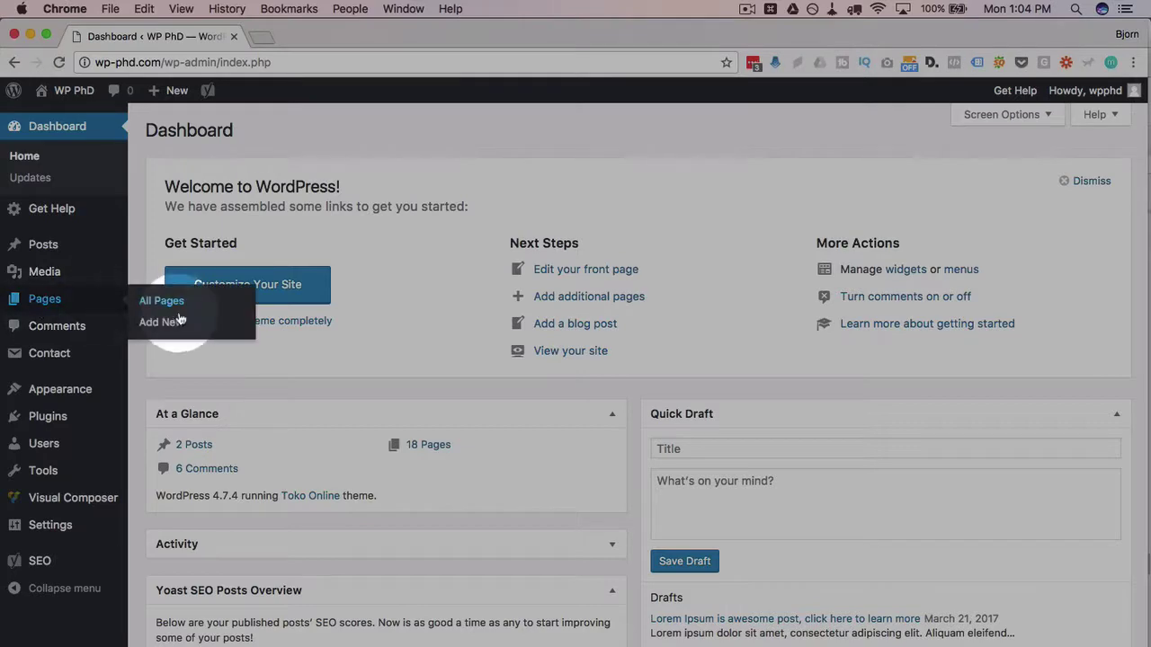
- Start a new page titled 'VC Charts' and save it as a draft
click(163, 325)
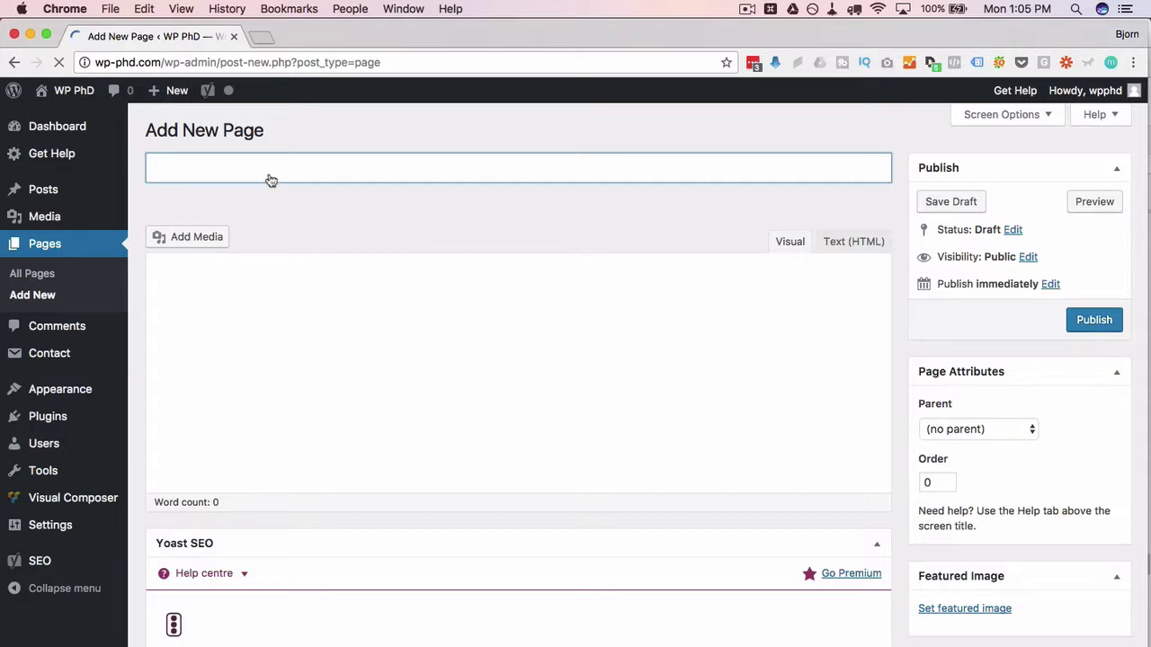
text(VC Charts)
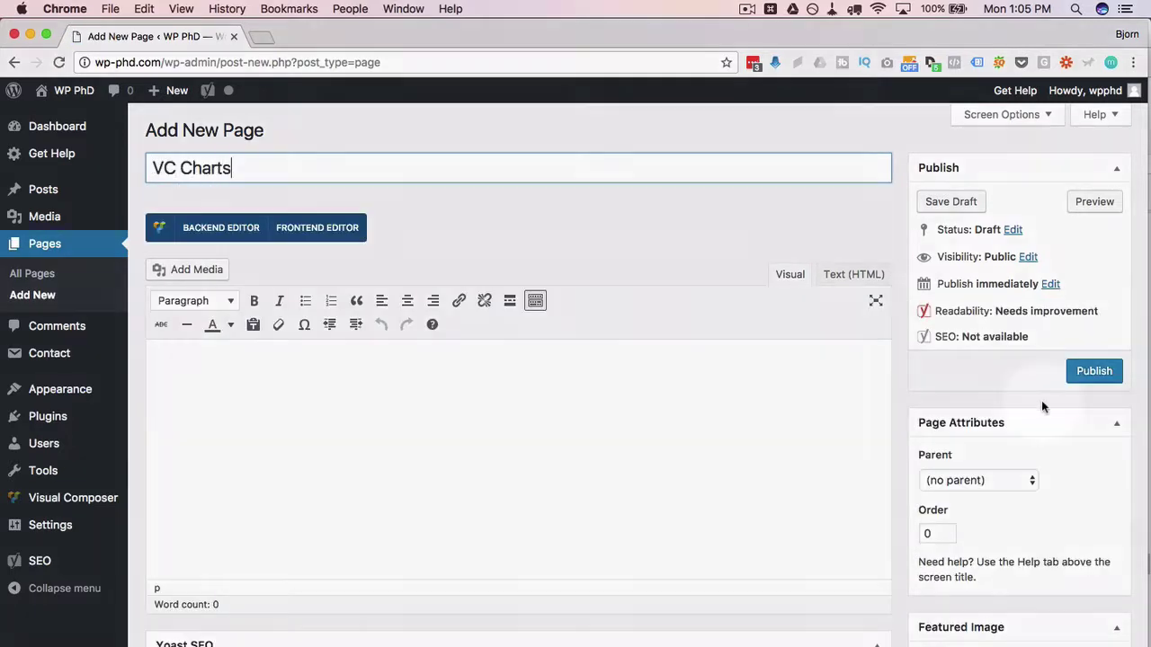
click(940, 203)
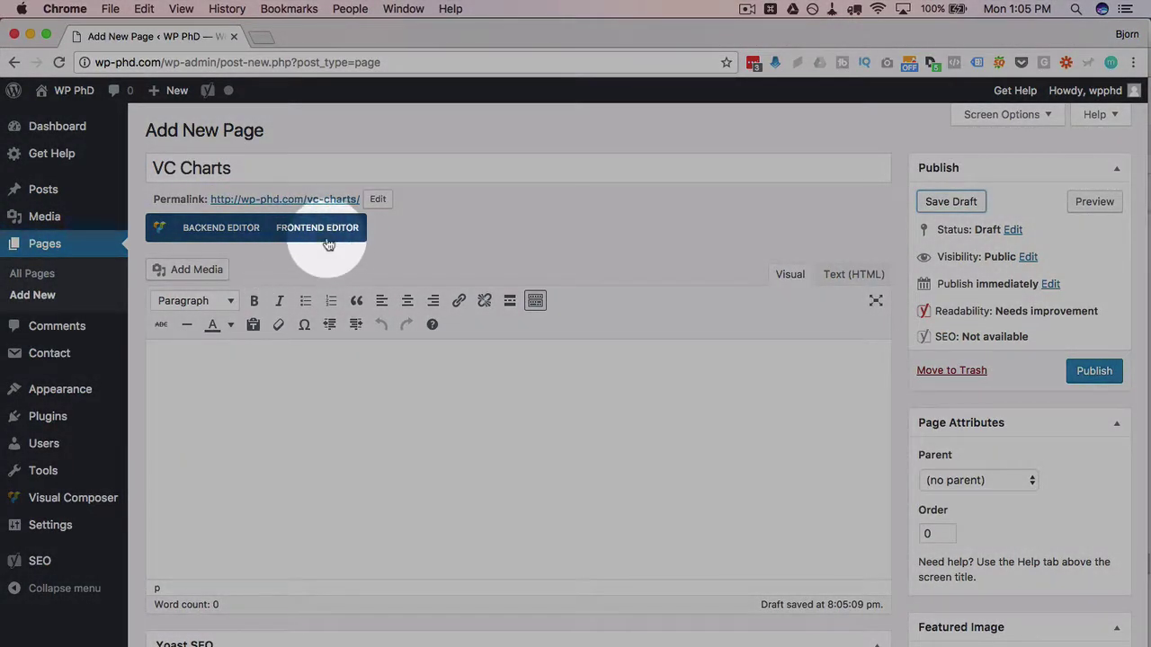
- Open the VC Charts page in Visual Composer's front-end editor
click(326, 239)
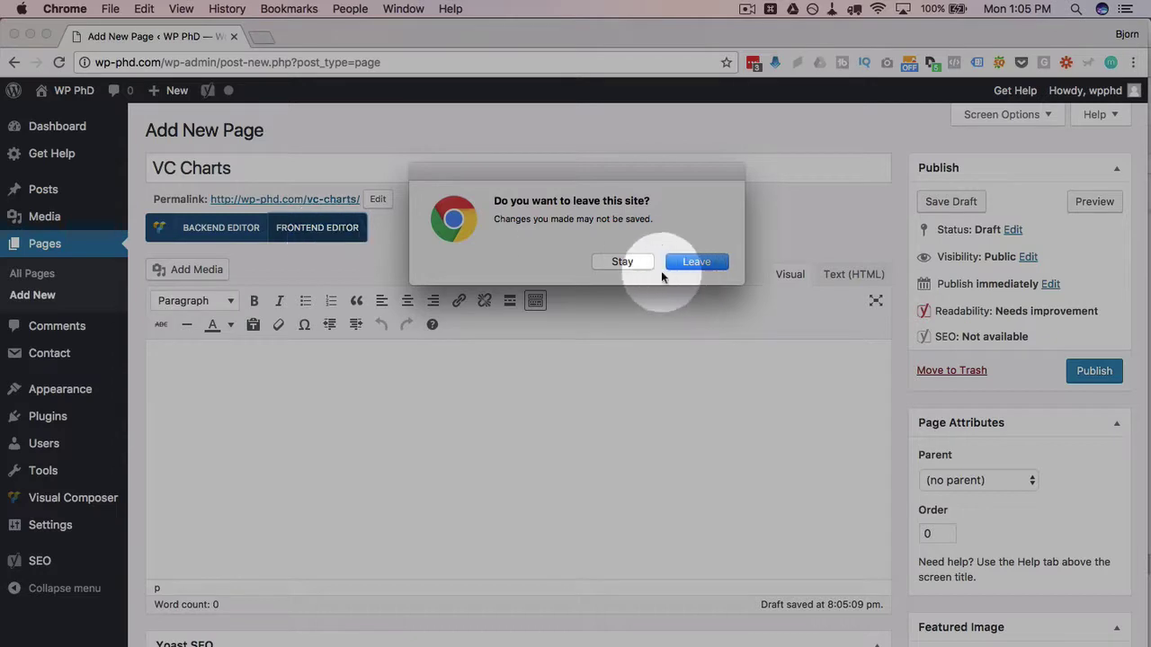
click(635, 262)
click(946, 203)
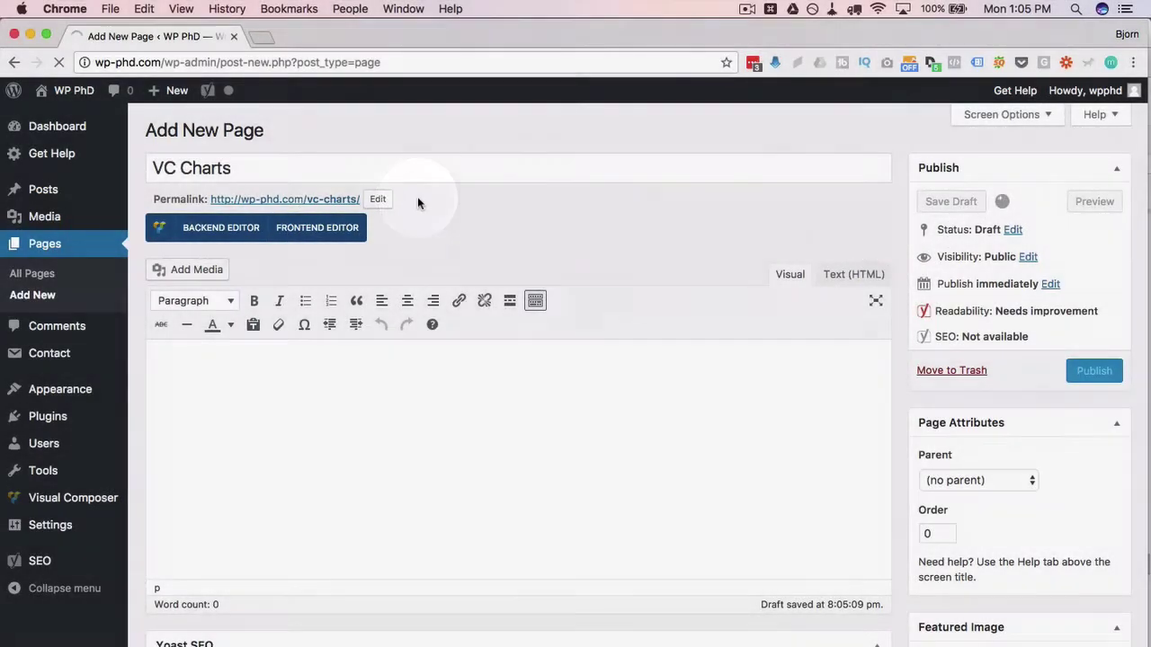
click(303, 231)
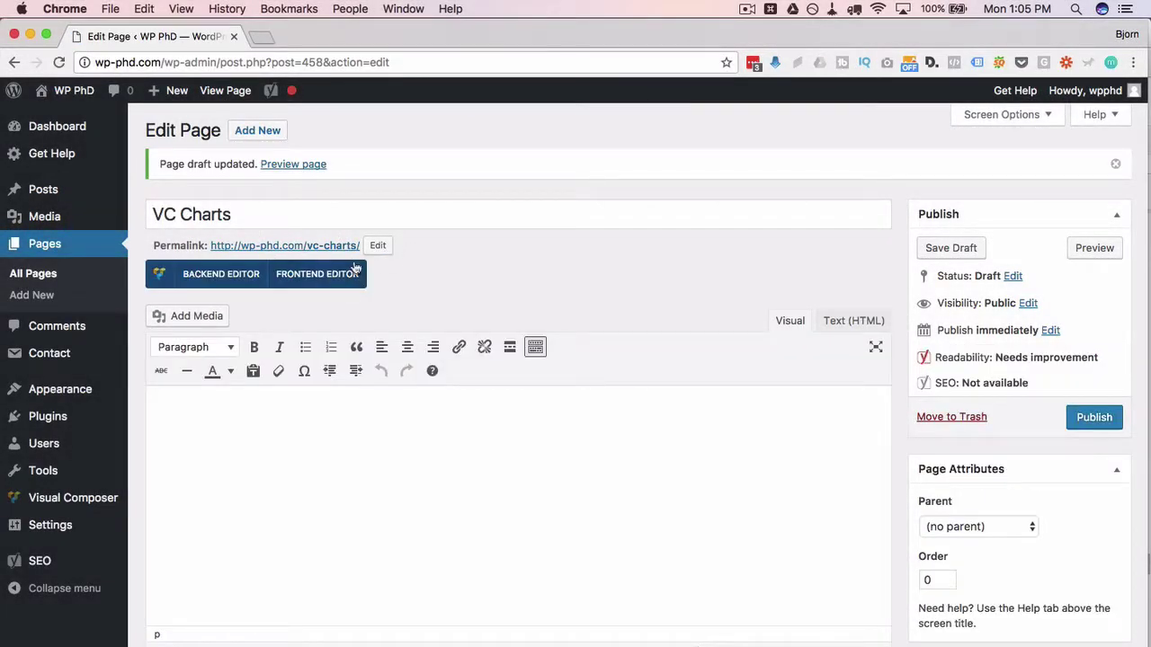
click(314, 284)
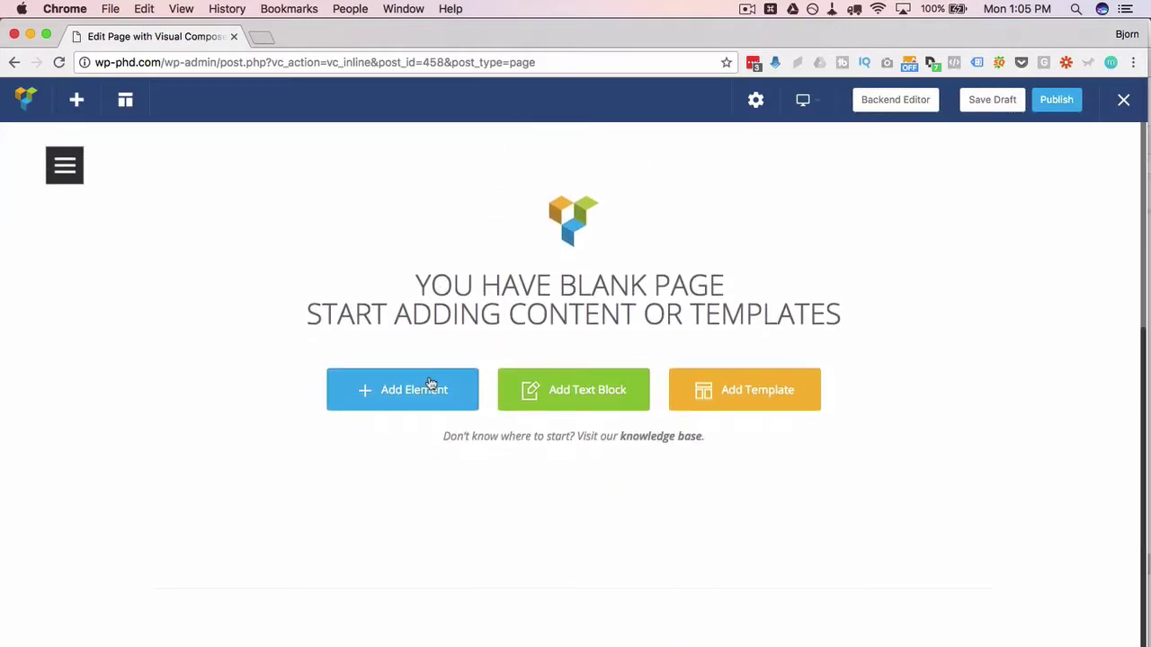
- Add a Line Chart element to the blank page from the Add Element panel
click(390, 402)
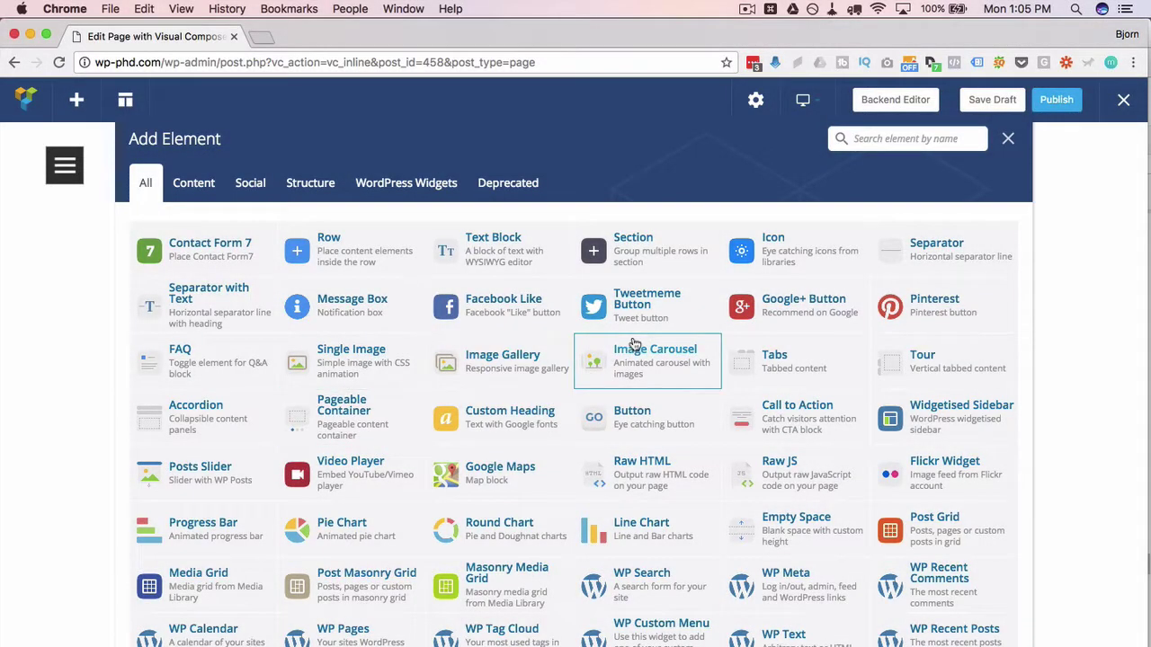
click(634, 538)
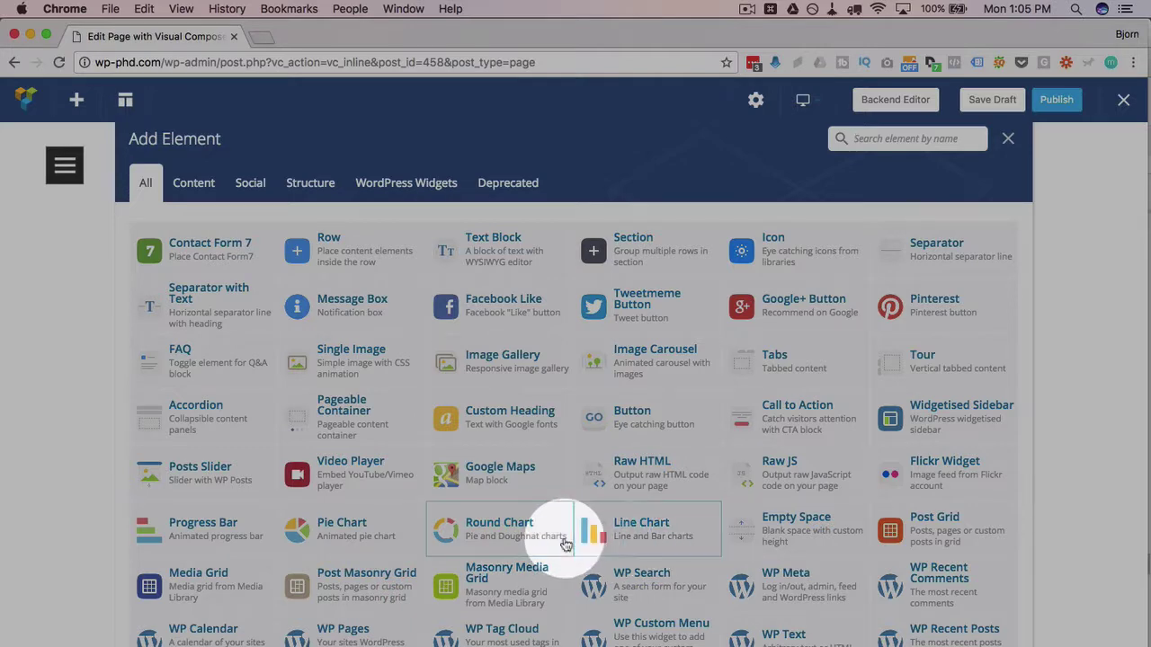
click(627, 537)
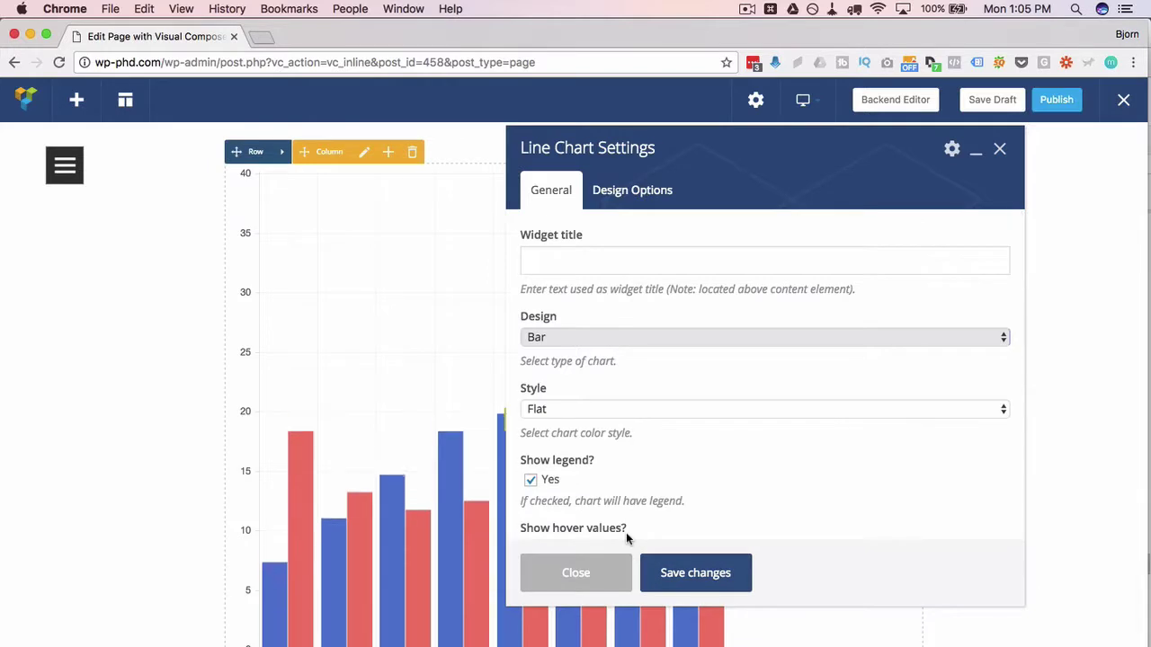
- Narrow the chart settings panel and apply the Modern chart style
drag(505, 155, 881, 132)
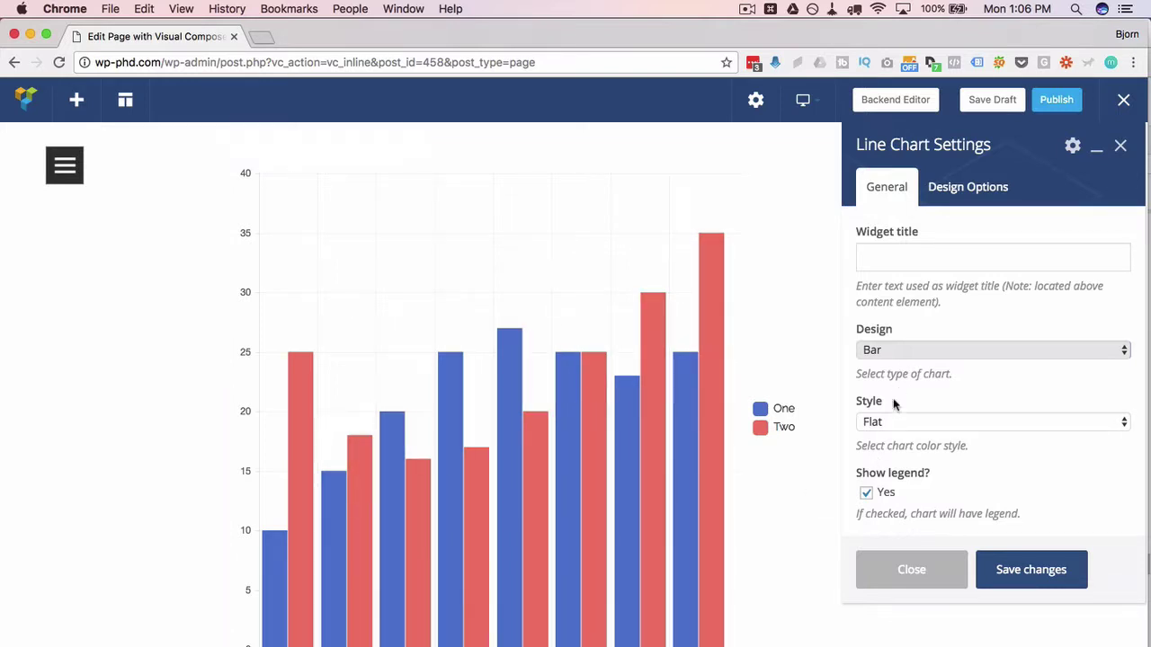
scroll(893, 404, down, 2)
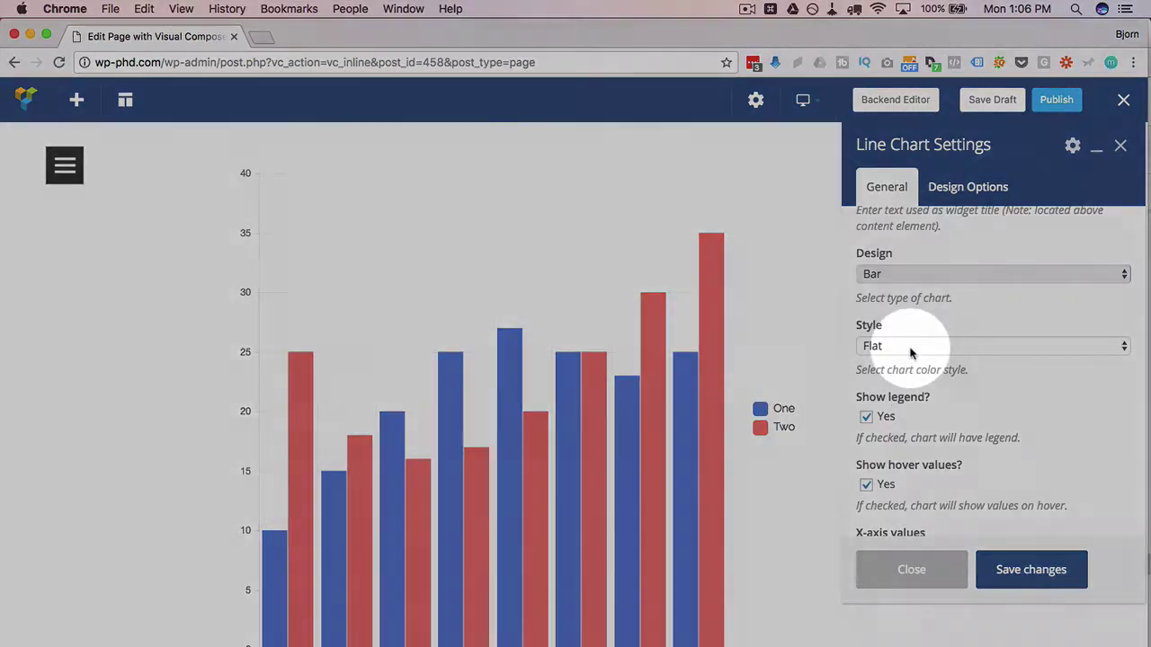
click(910, 349)
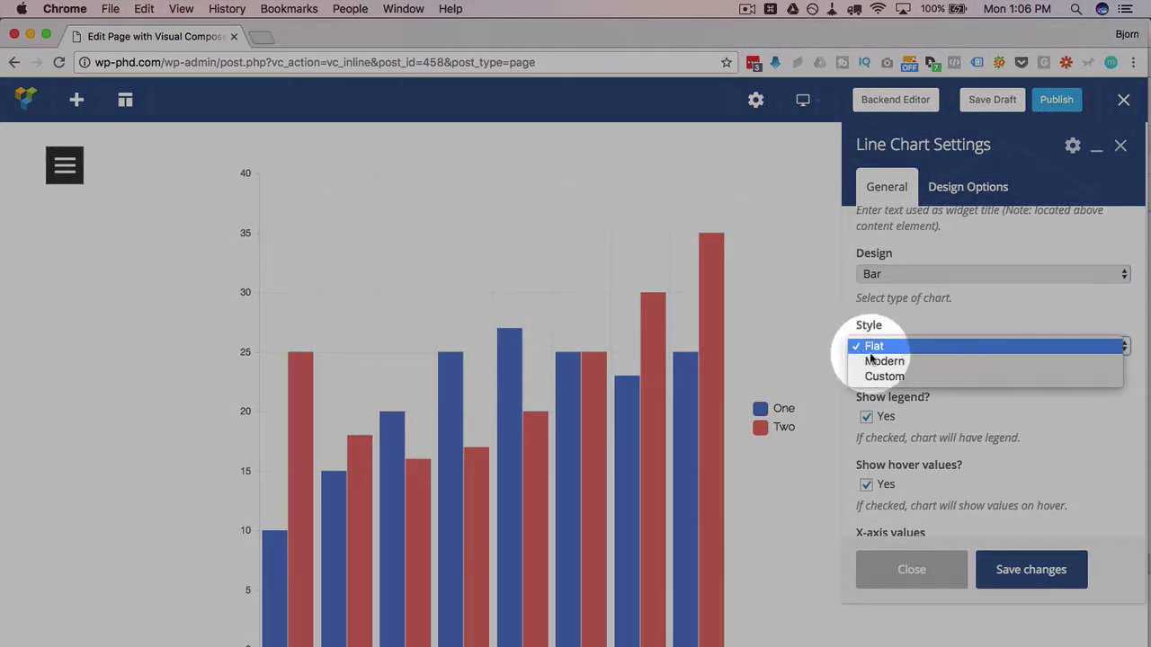
click(880, 362)
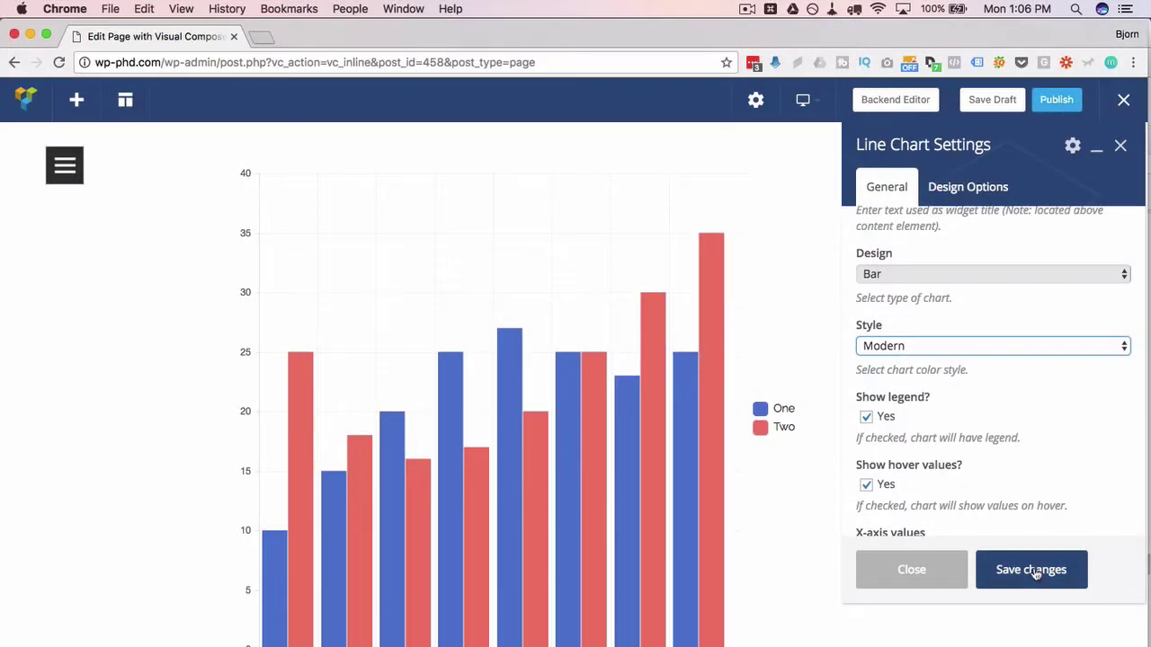
click(1034, 574)
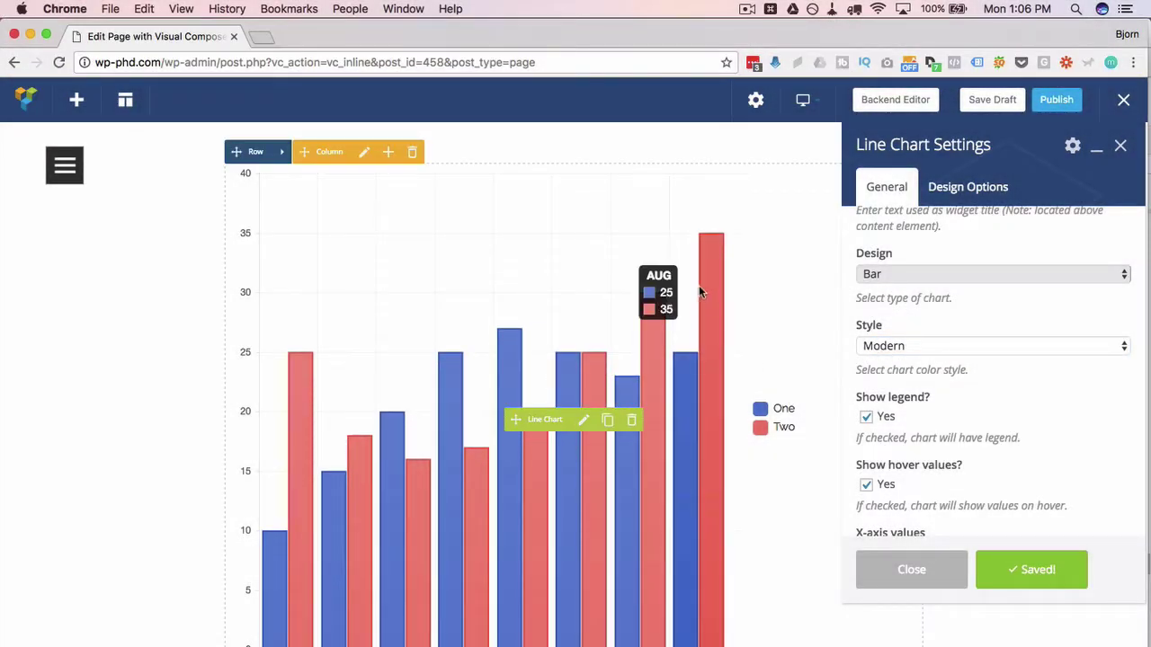
- Try the Custom chart style and save it
click(899, 349)
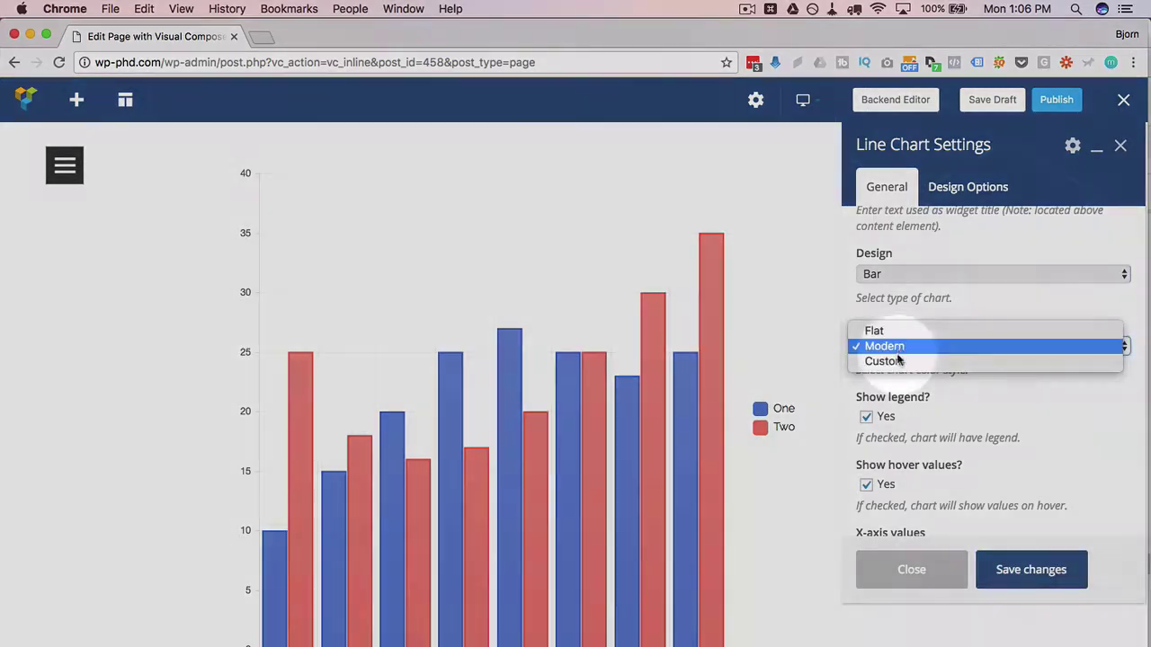
click(897, 361)
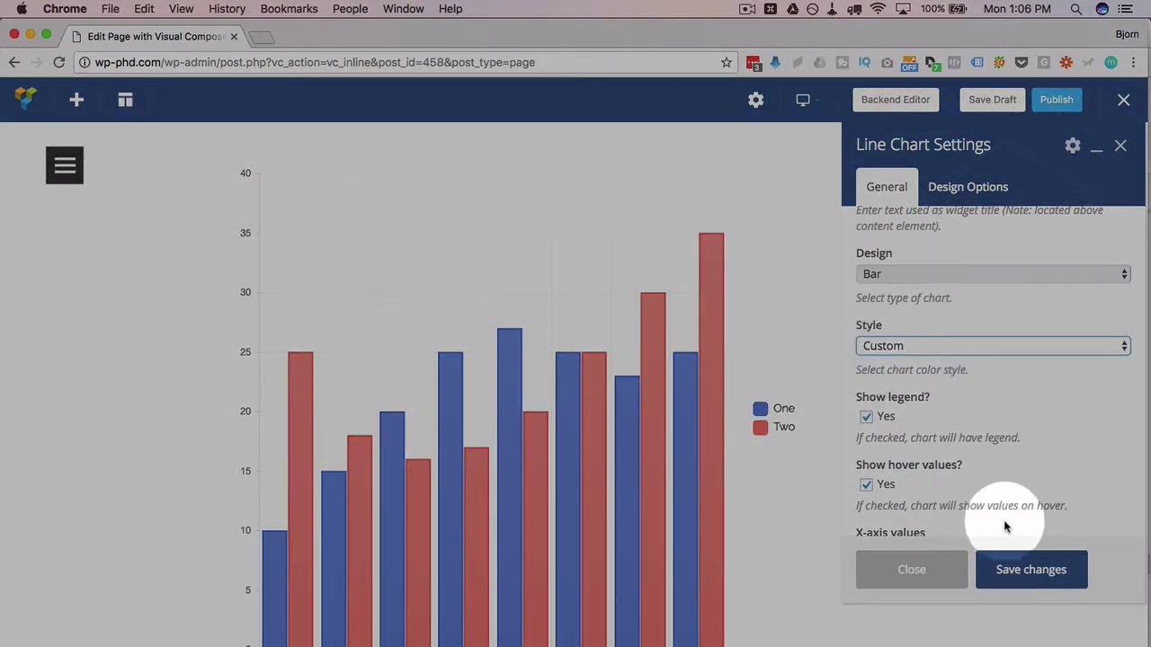
click(1014, 580)
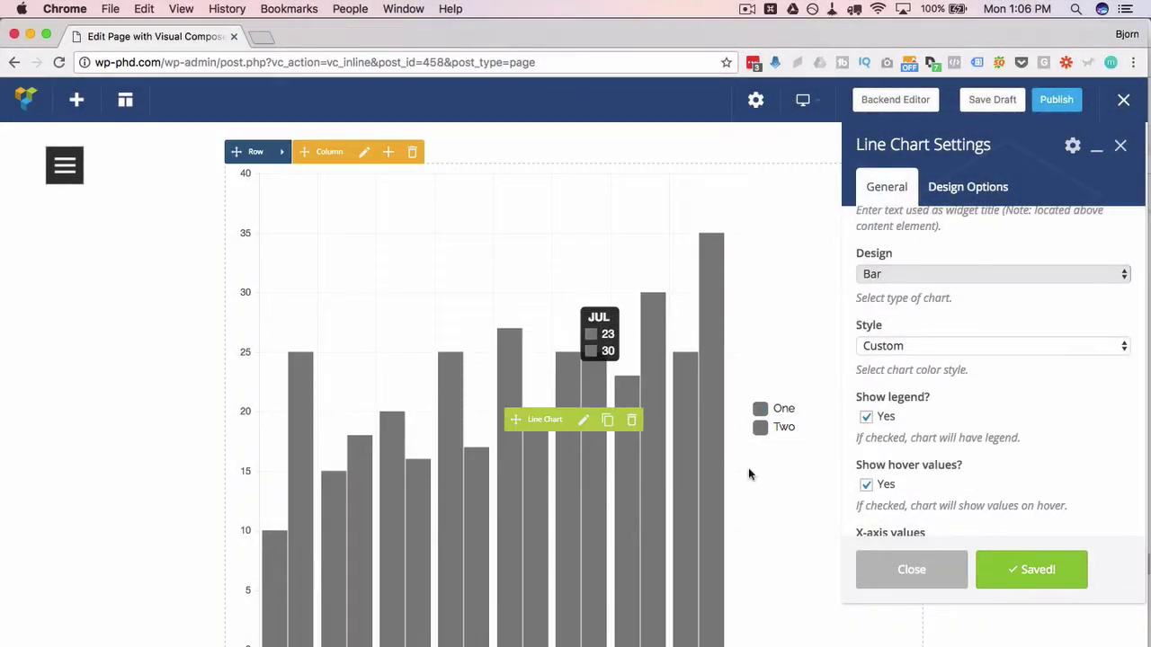
scroll(998, 357, down, 5)
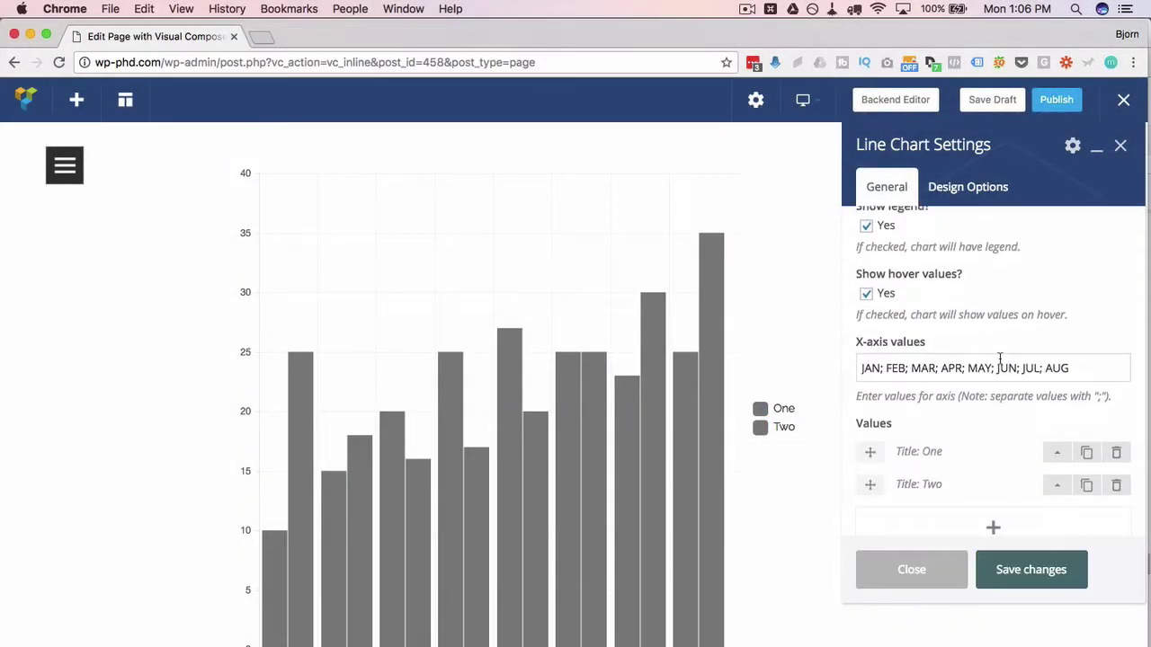
scroll(998, 358, down, 3)
scroll(999, 359, up, 5)
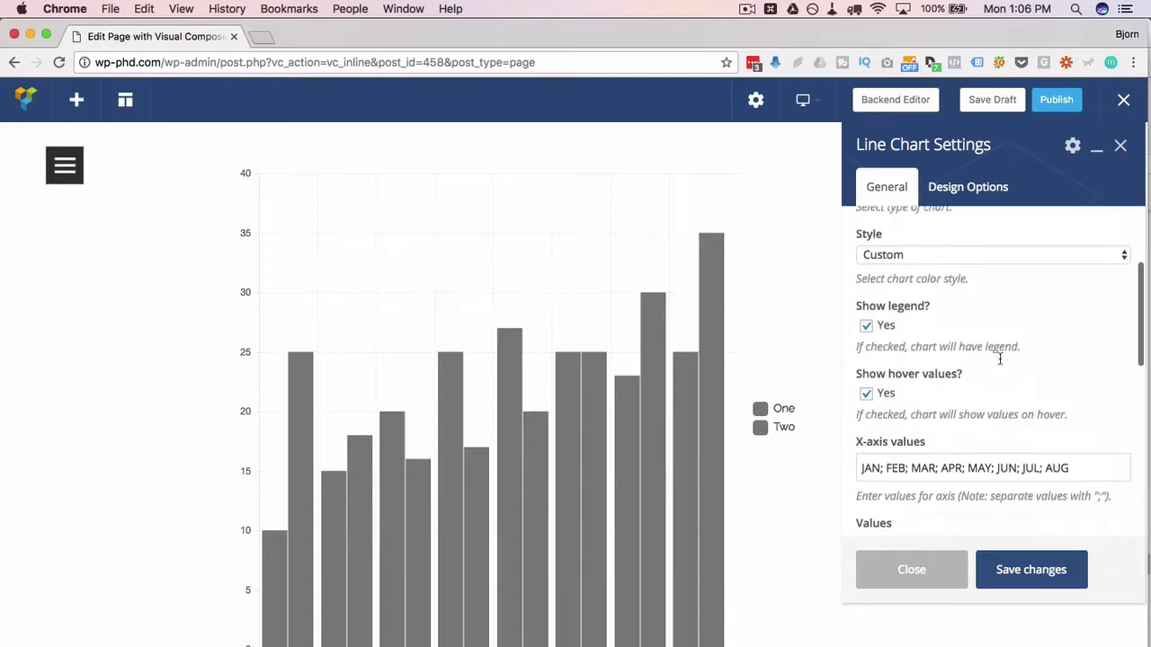
scroll(999, 358, up, 2)
- Set the chart style back to Flat, save, and toggle the legend option
click(902, 314)
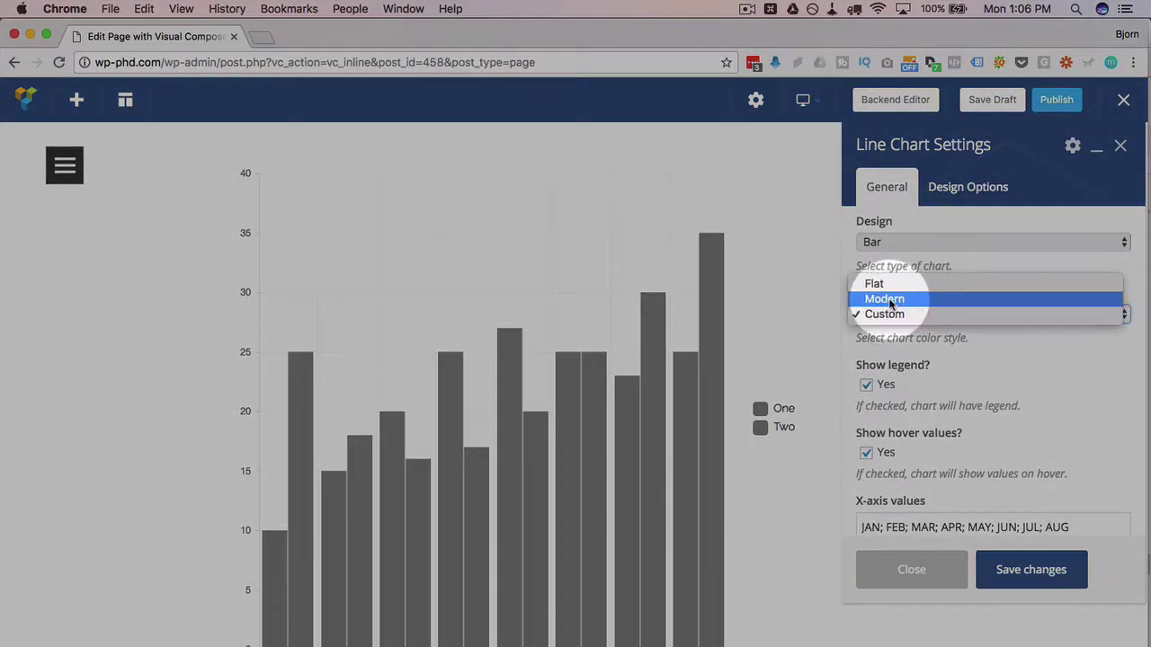
click(890, 300)
click(885, 314)
click(886, 313)
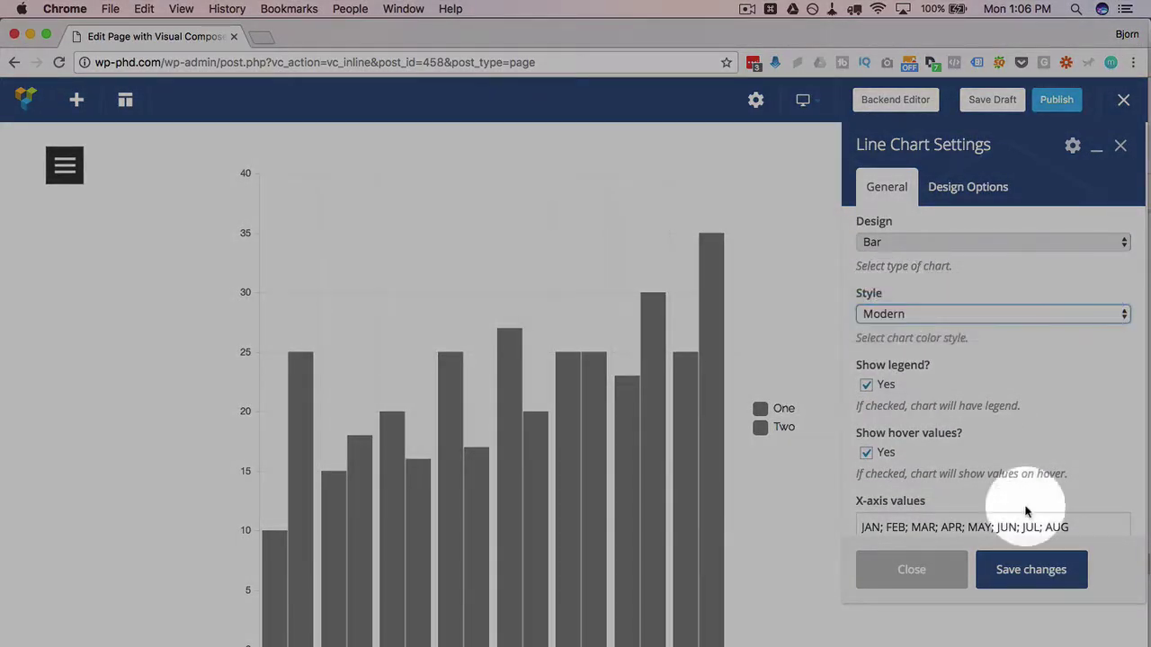
key(f)
click(1040, 570)
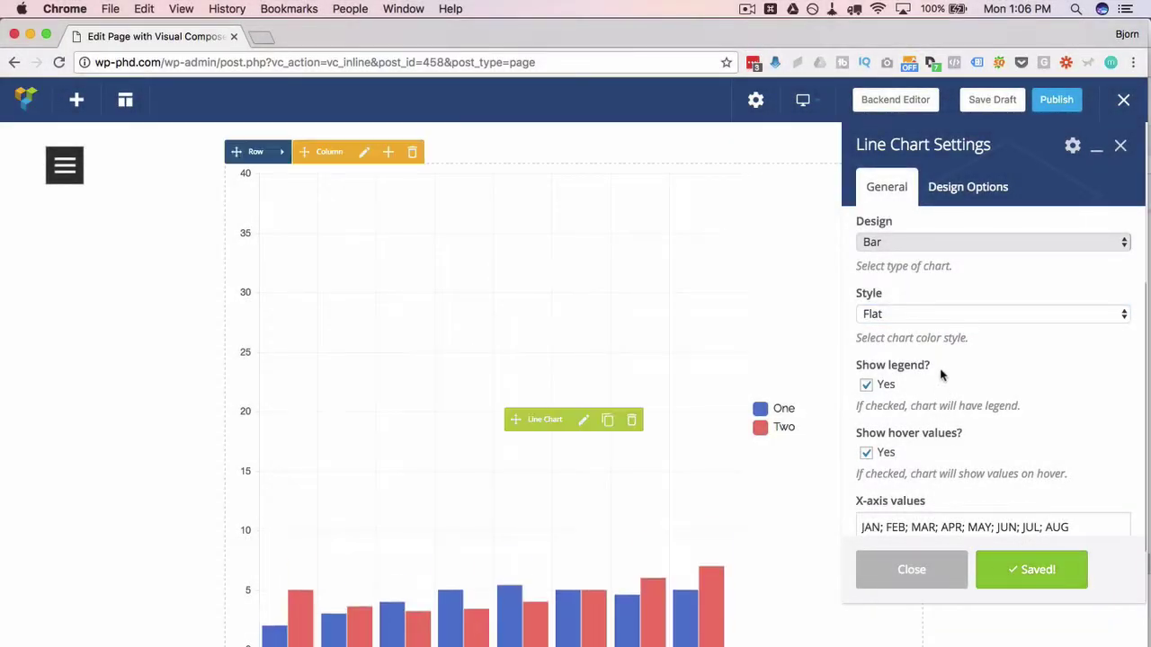
scroll(940, 359, down, 2)
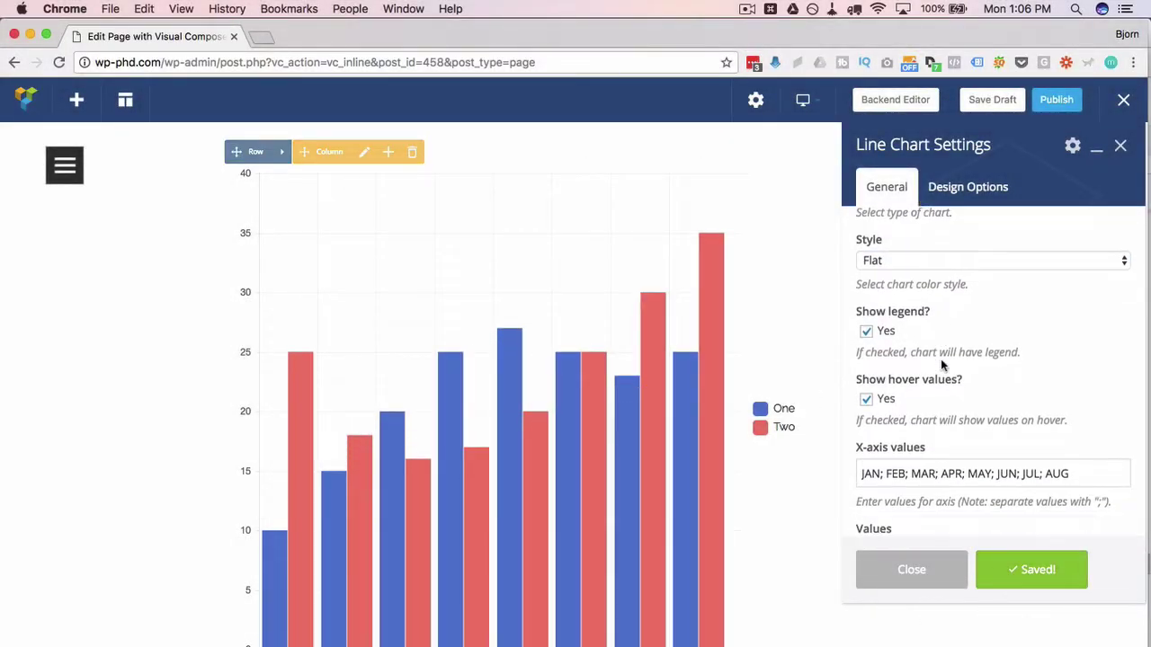
scroll(941, 359, down, 1)
click(866, 314)
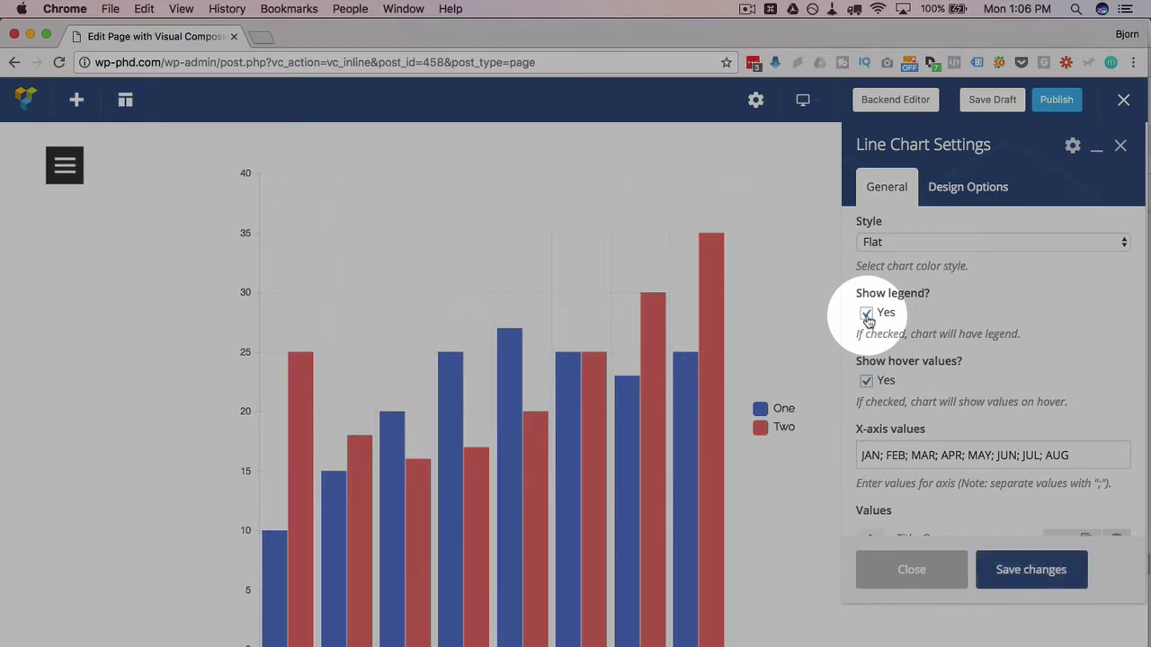
scroll(867, 315, down, 3)
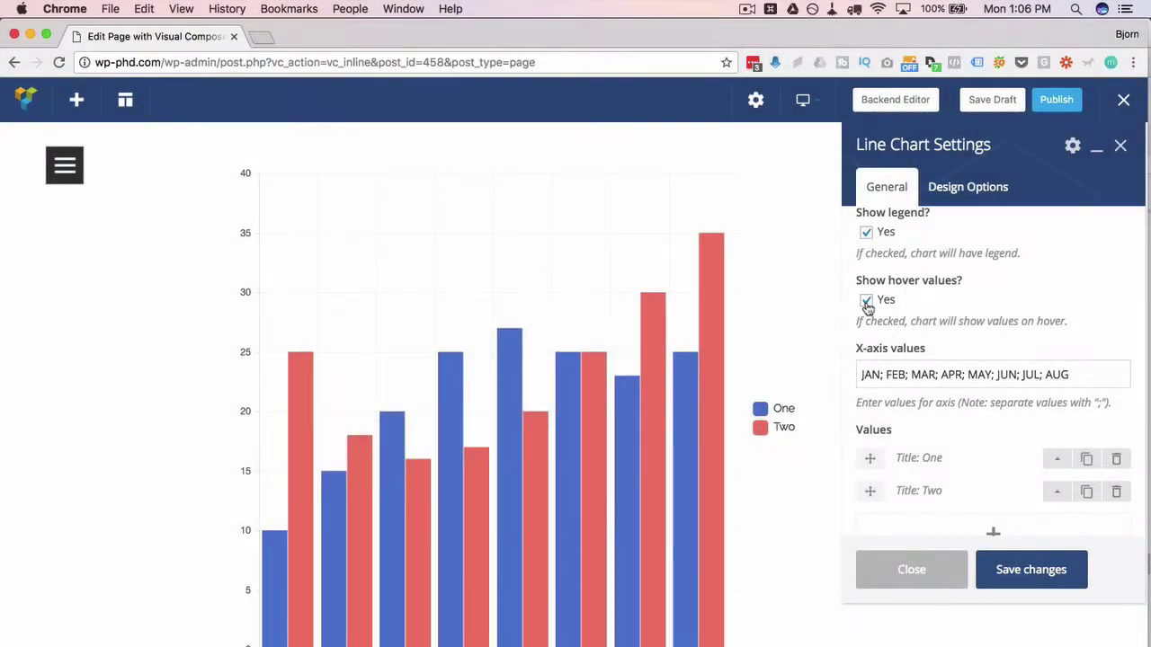
mouse_move(713, 307)
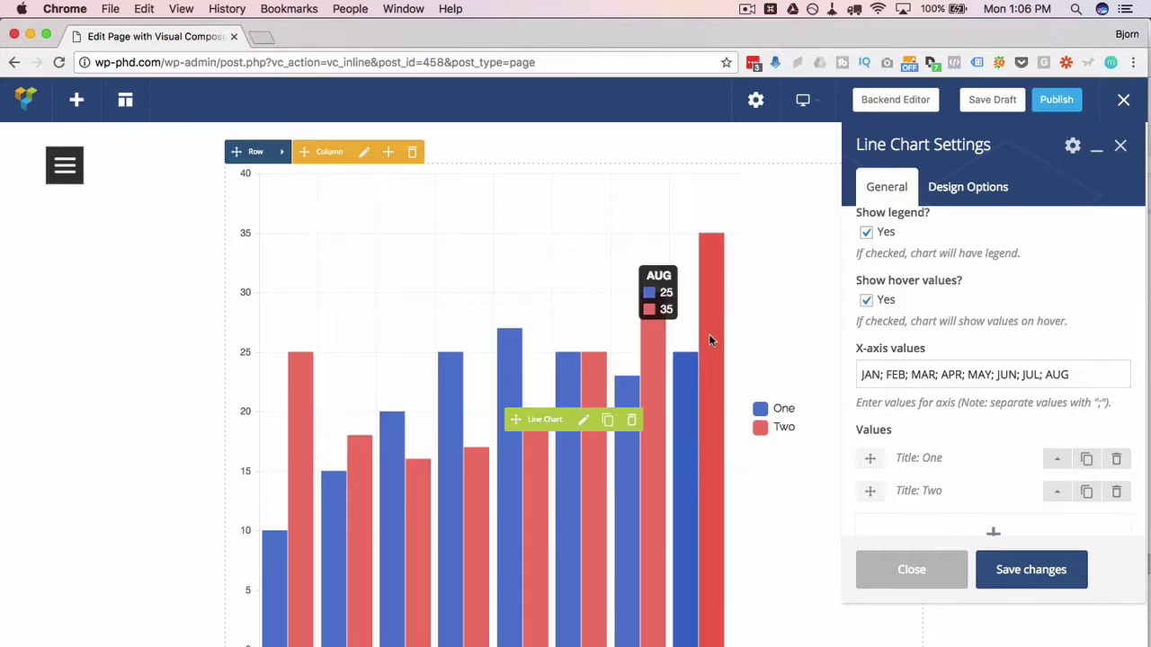
scroll(1051, 301, down, 1)
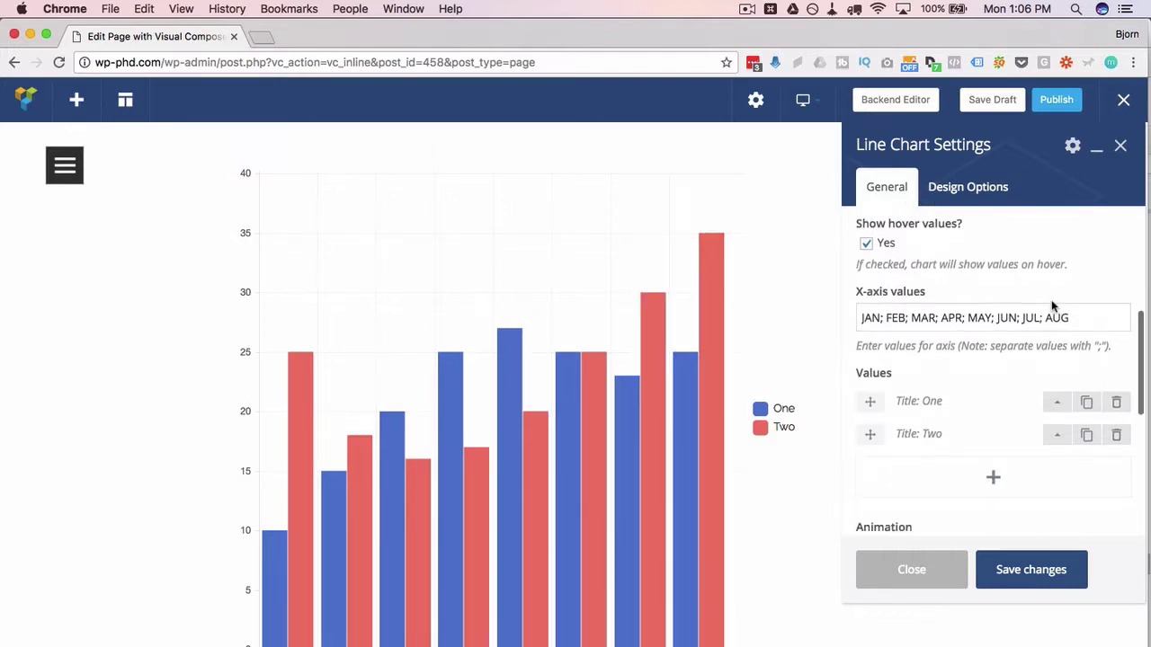
click(859, 322)
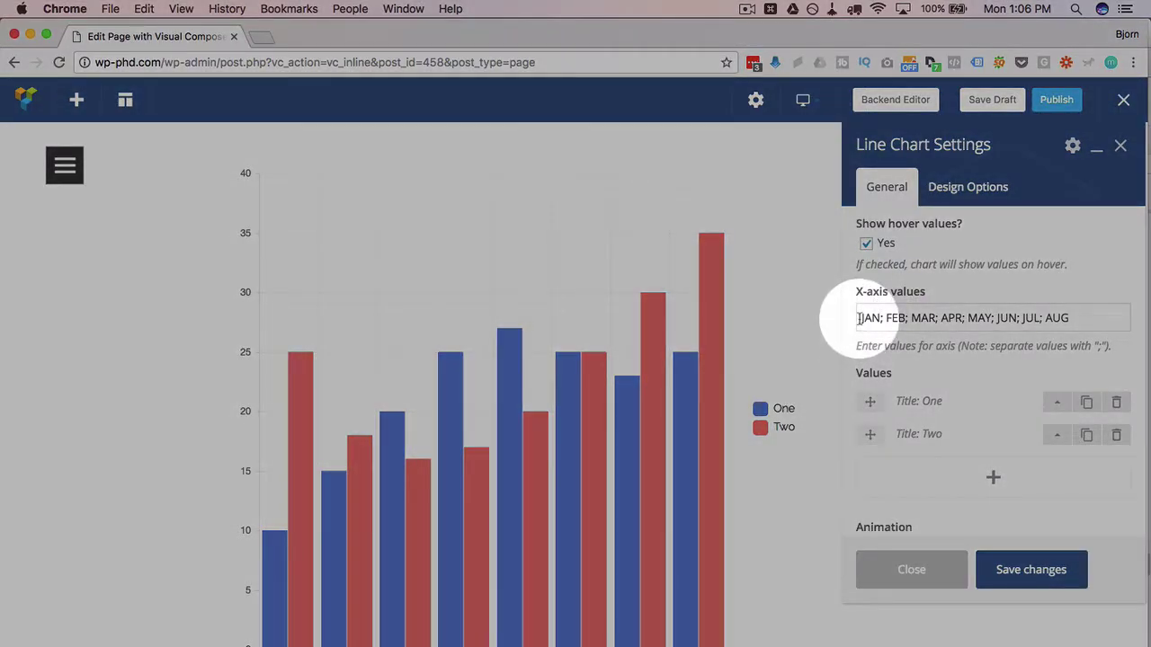
drag(859, 322, 1089, 316)
scroll(938, 285, down, 1)
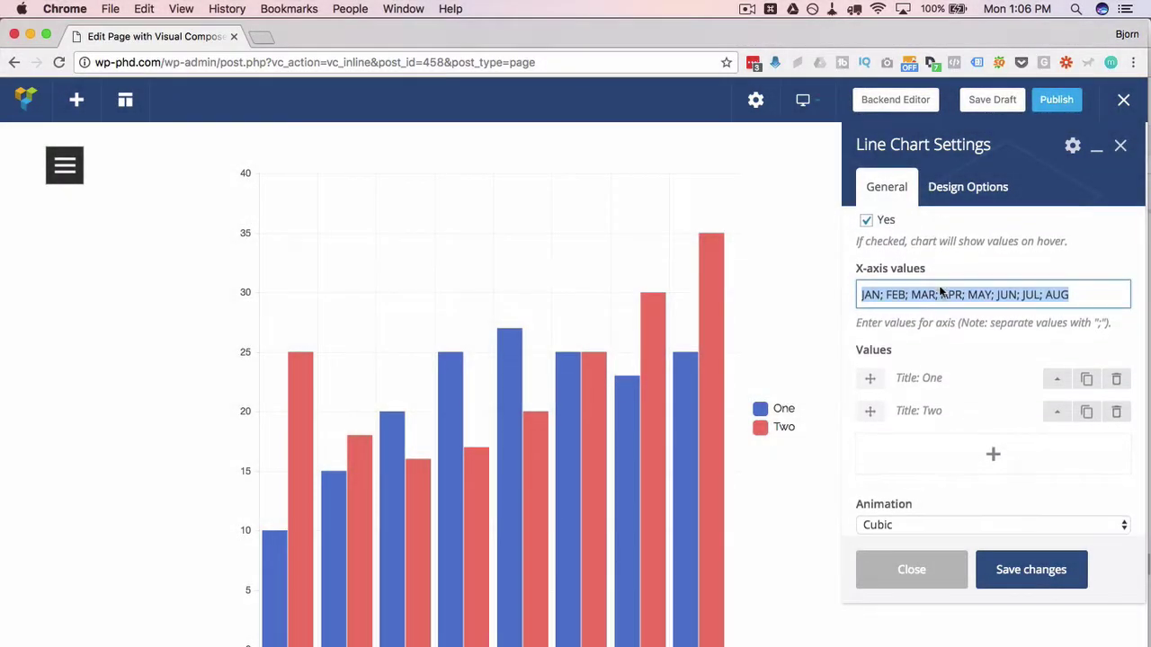
double_click(874, 294)
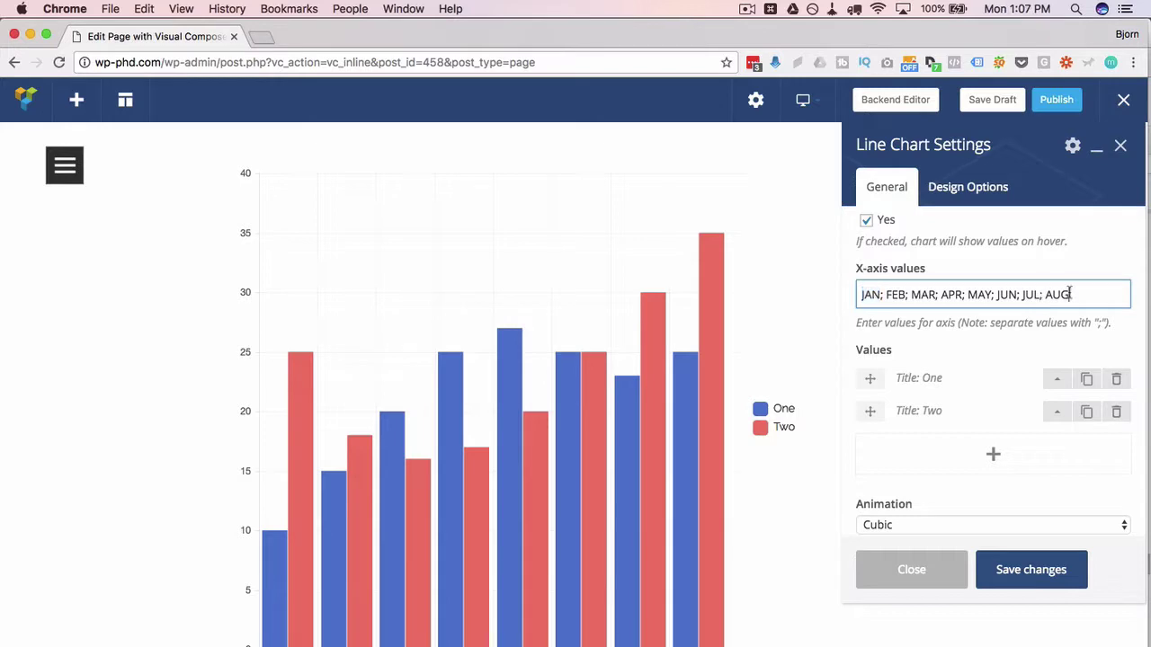
drag(1069, 294, 860, 298)
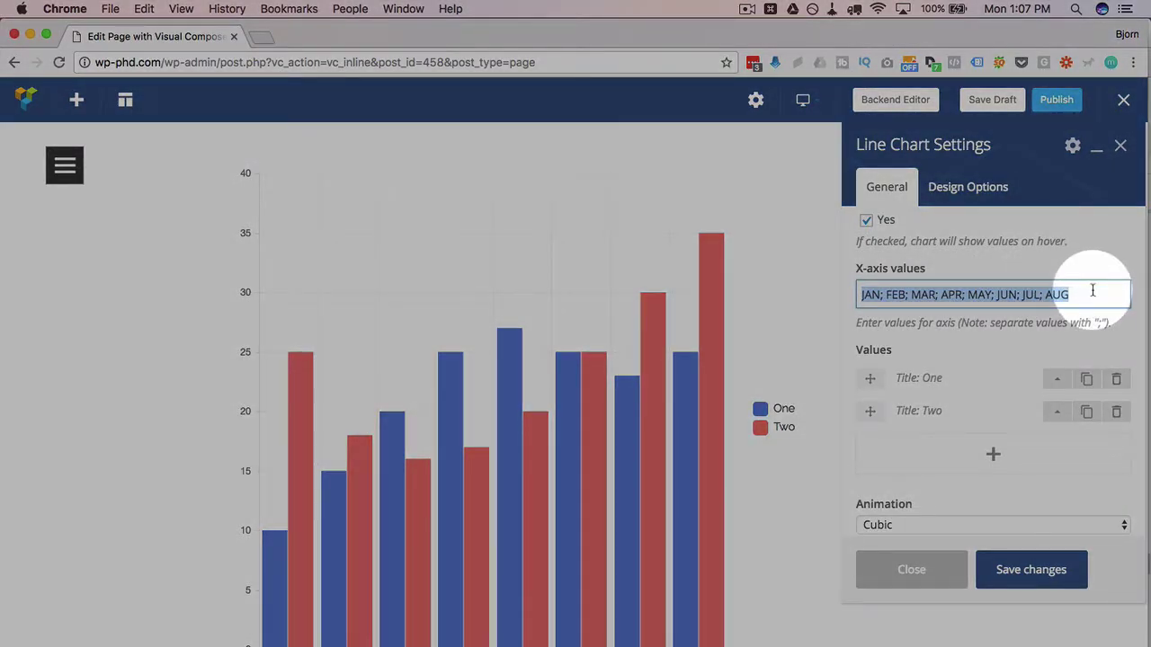
scroll(1089, 274, down, 3)
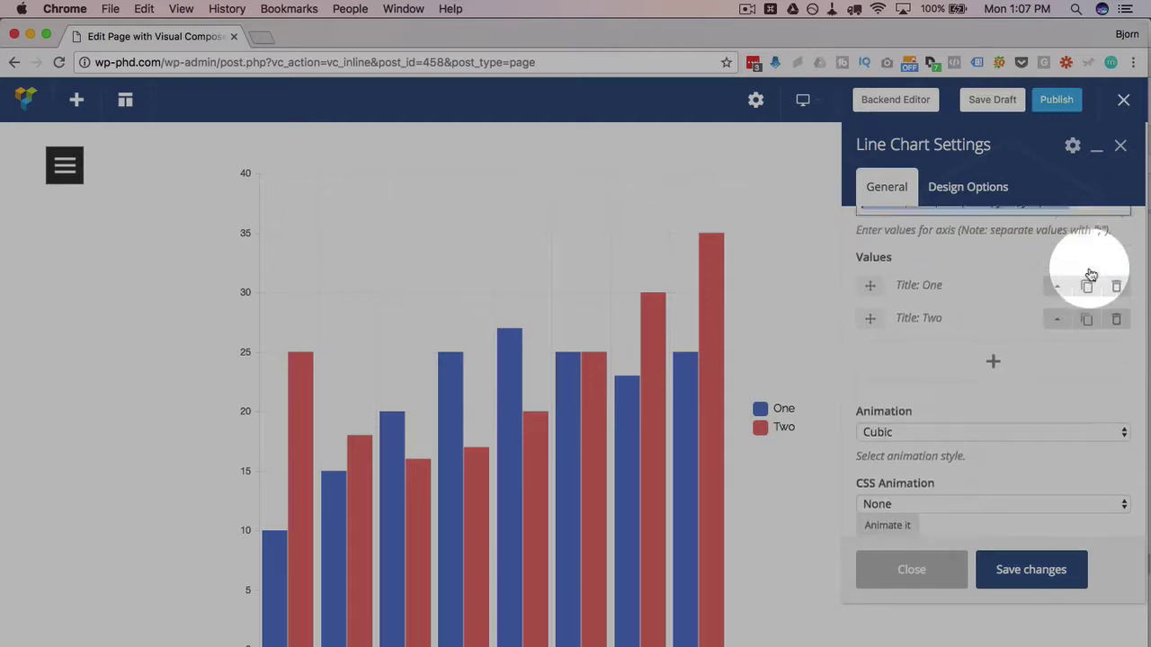
scroll(1089, 272, up, 2)
scroll(1089, 274, up, 1)
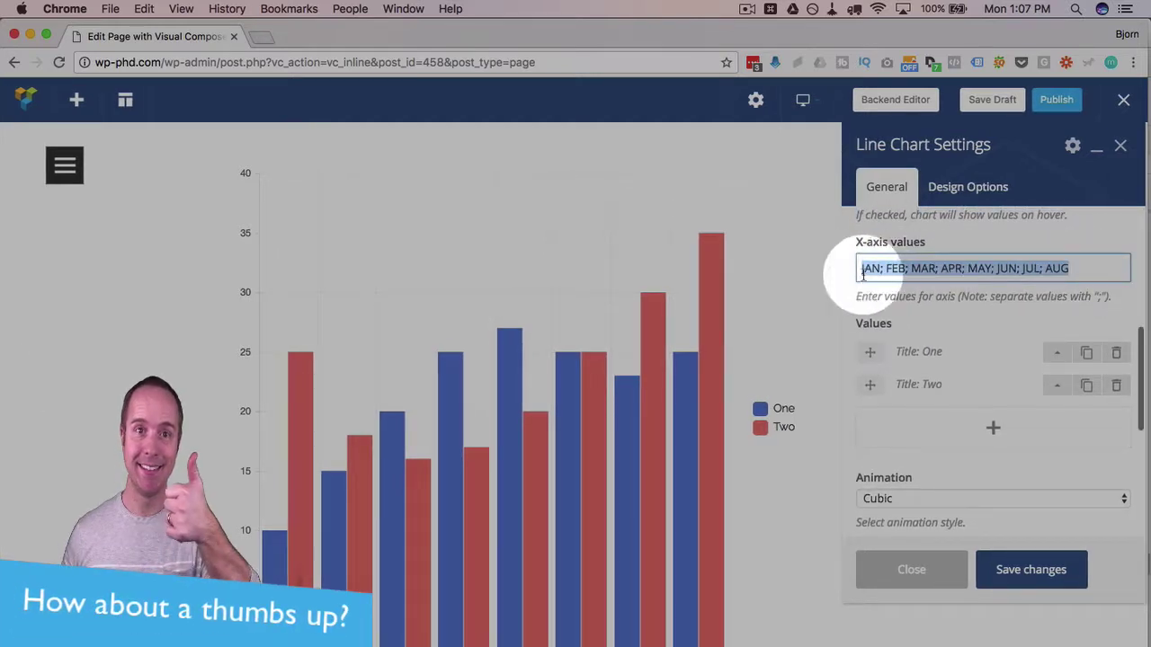
- Expand dataset One and inspect its title and Y-axis values
click(1086, 265)
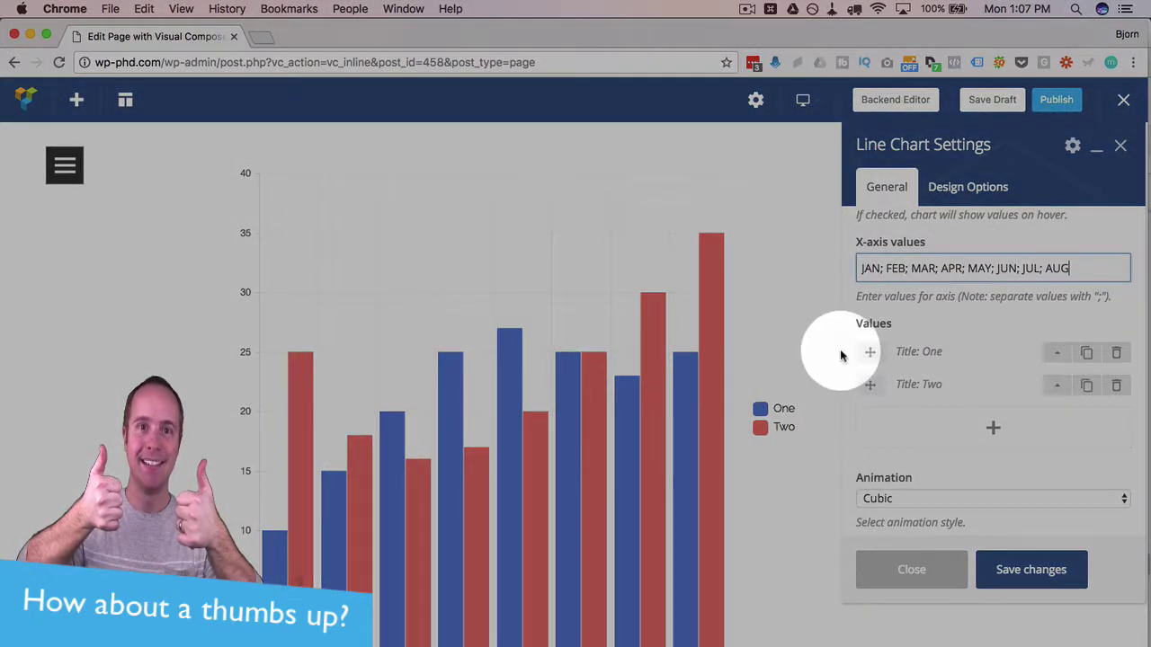
click(1058, 355)
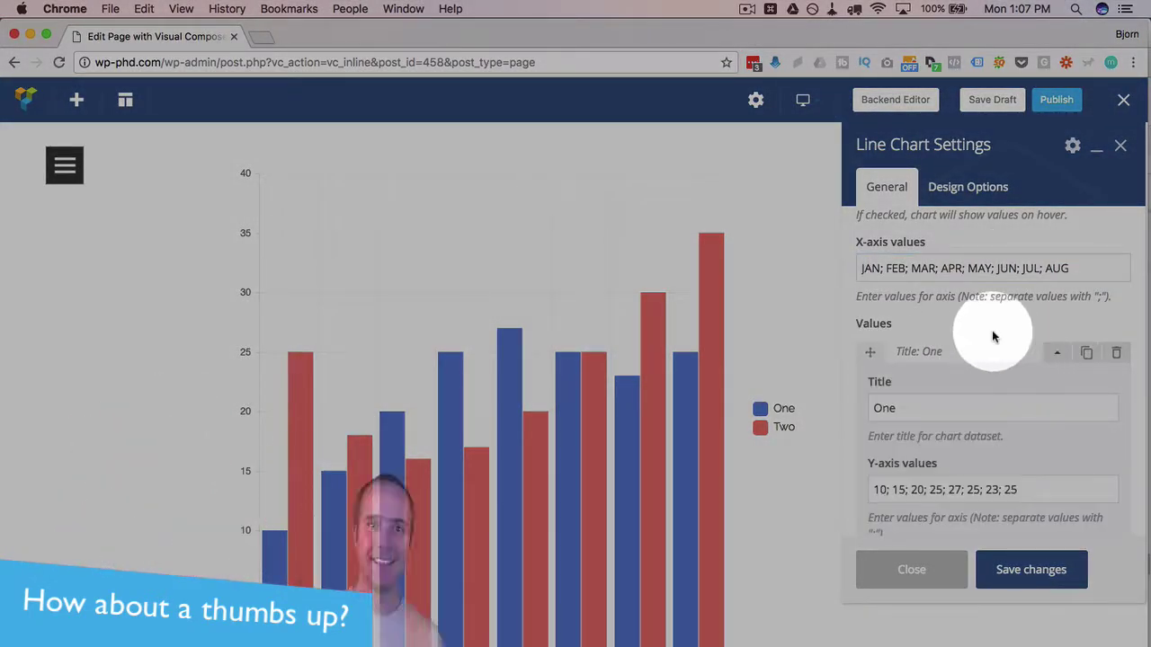
scroll(991, 330, down, 3)
double_click(873, 322)
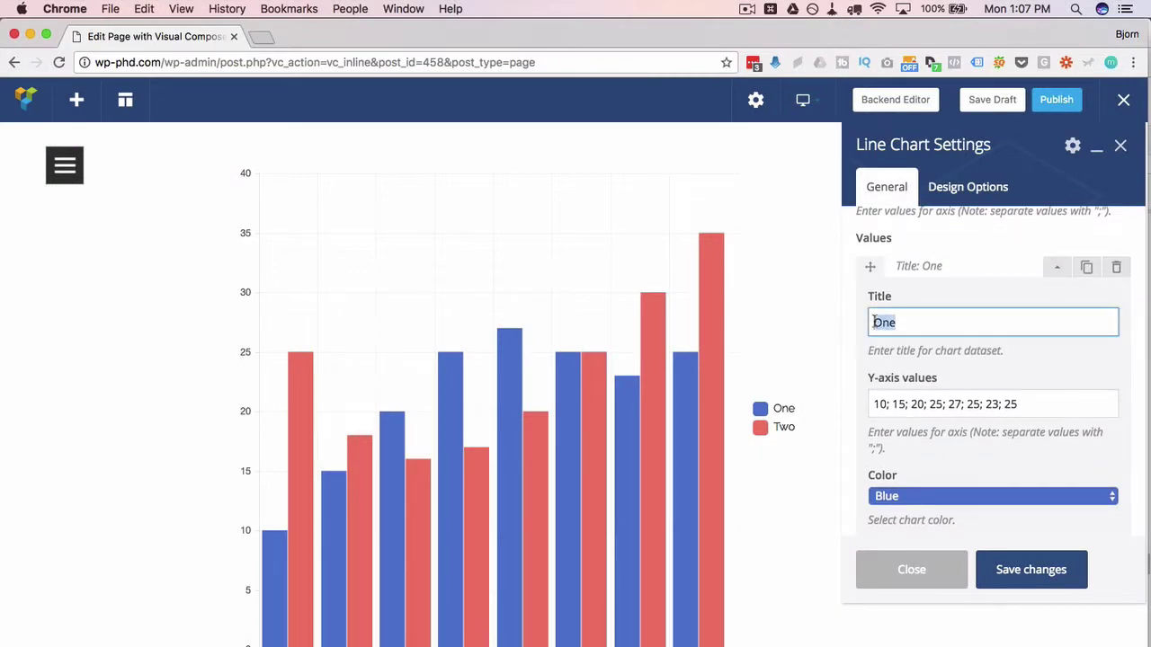
scroll(919, 310, down, 2)
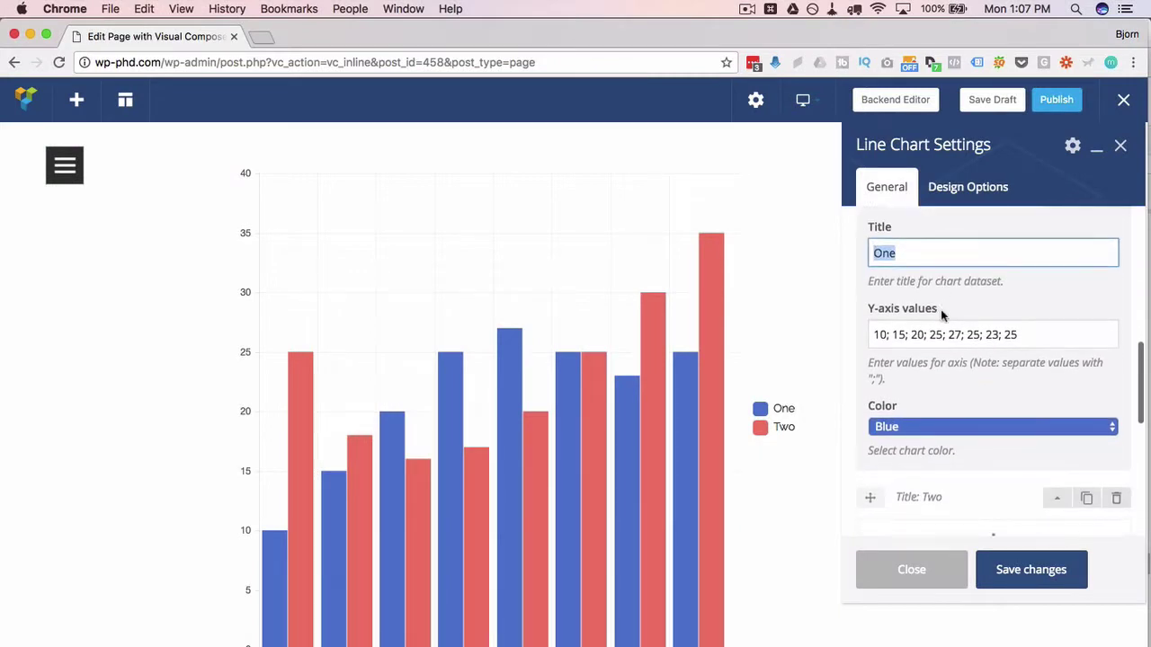
drag(872, 335, 1022, 334)
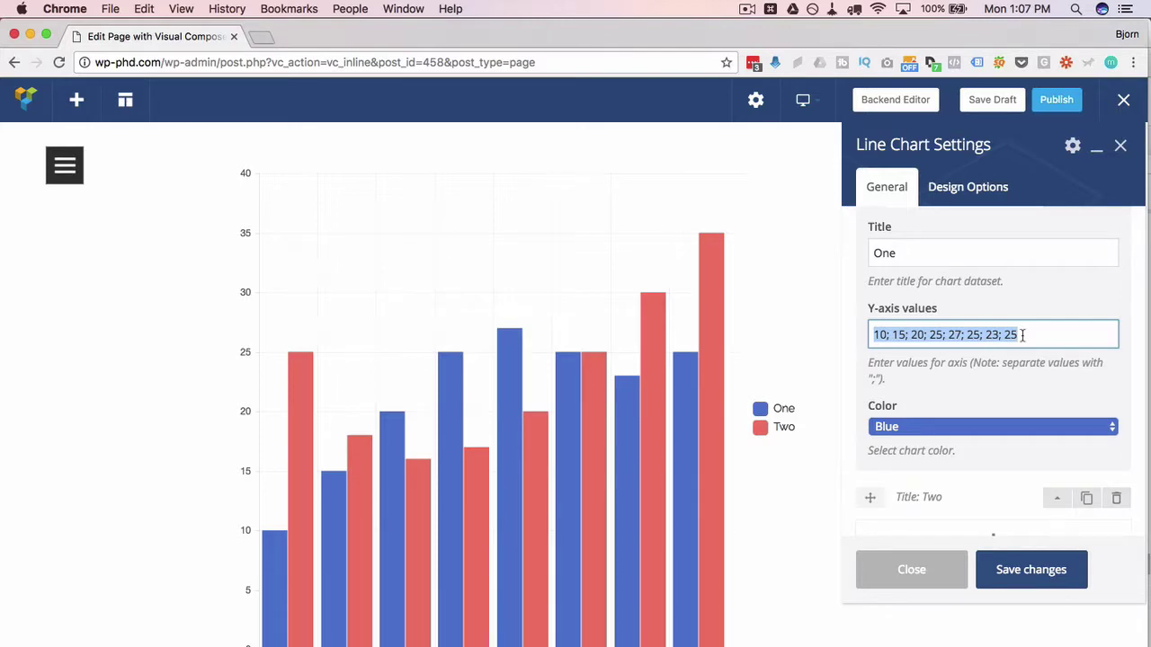
click(1022, 334)
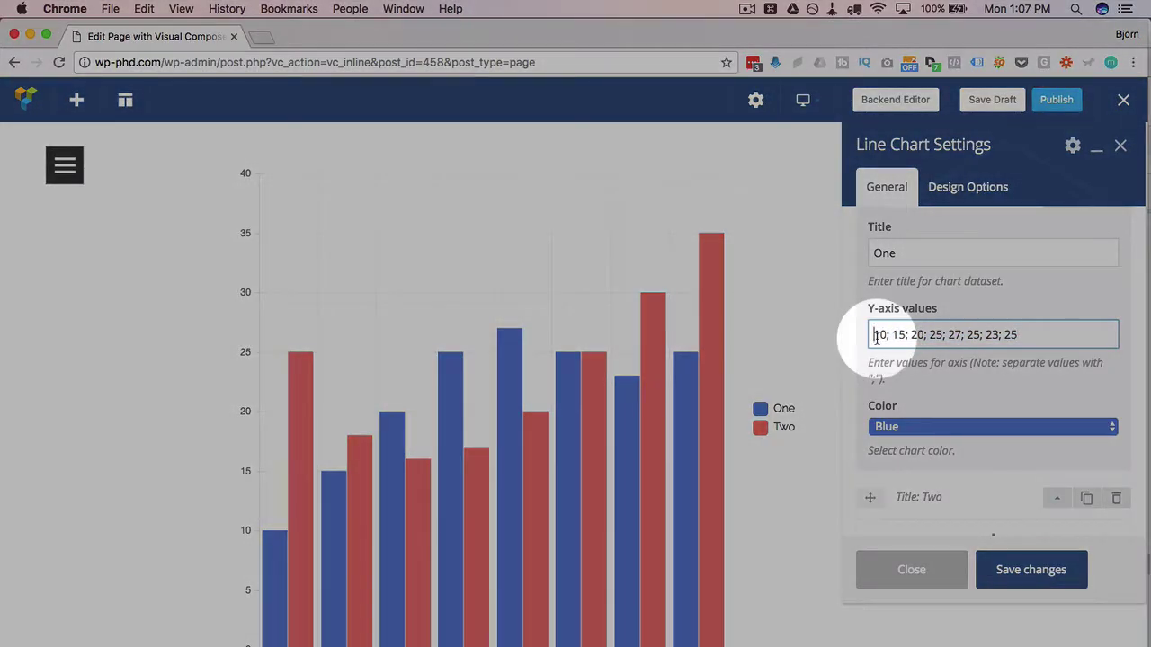
- Match dataset One's values 10 and 15 to the labels JAN and FEB
double_click(879, 335)
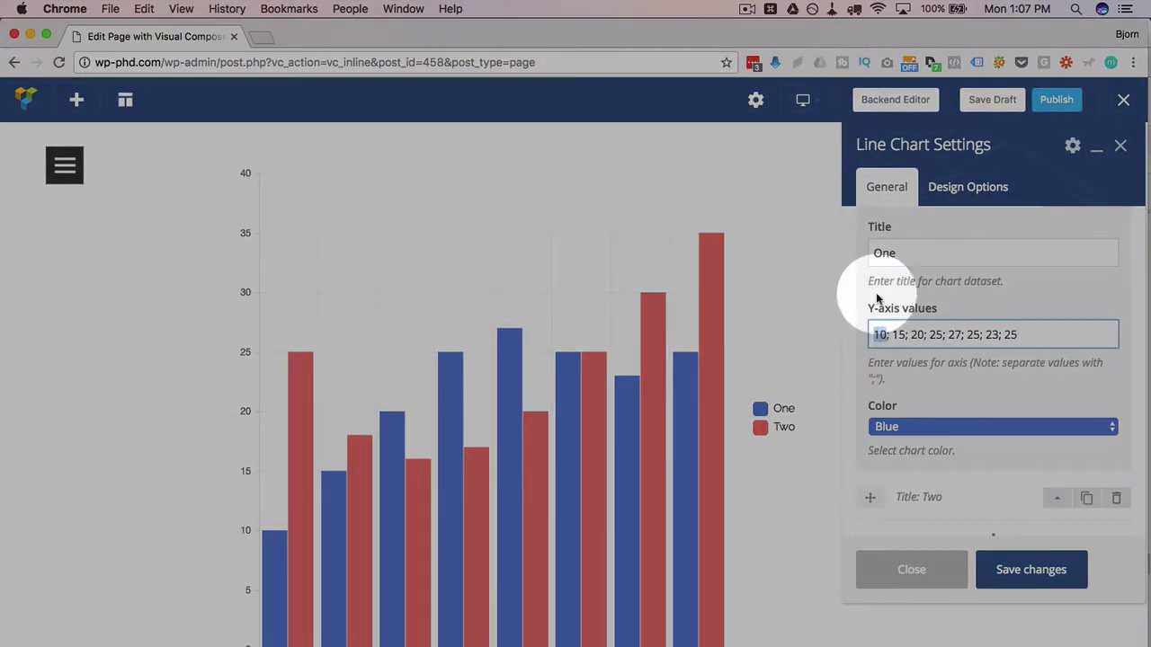
scroll(877, 299, up, 4)
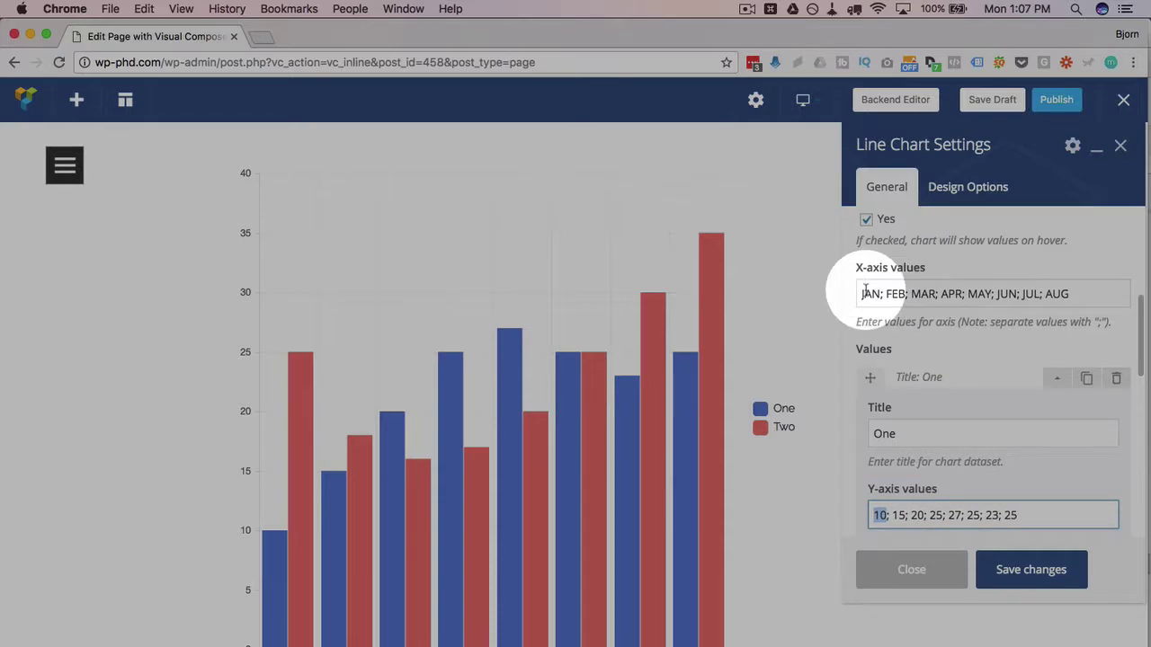
double_click(865, 293)
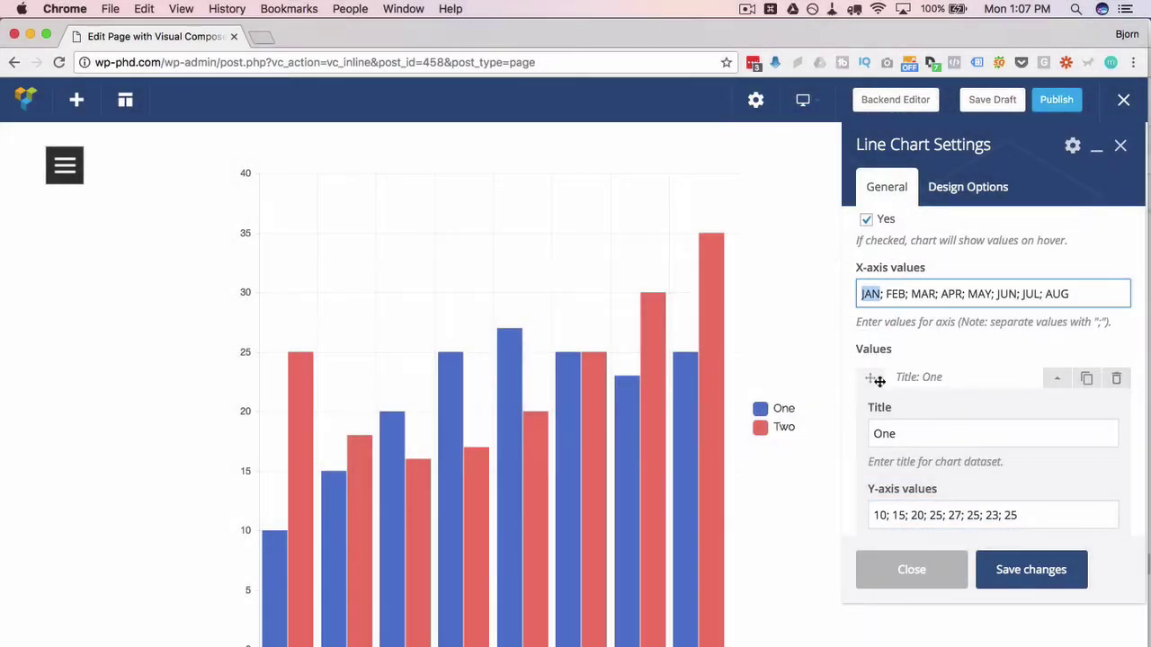
scroll(878, 381, down, 4)
double_click(898, 358)
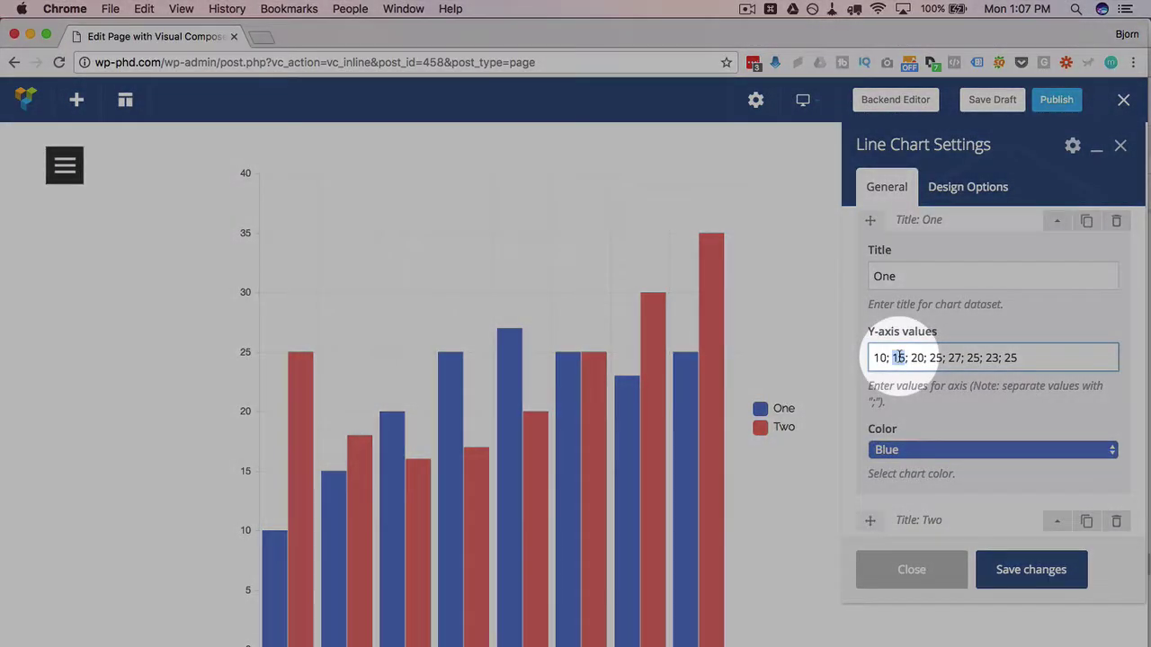
scroll(896, 352, up, 3)
double_click(895, 280)
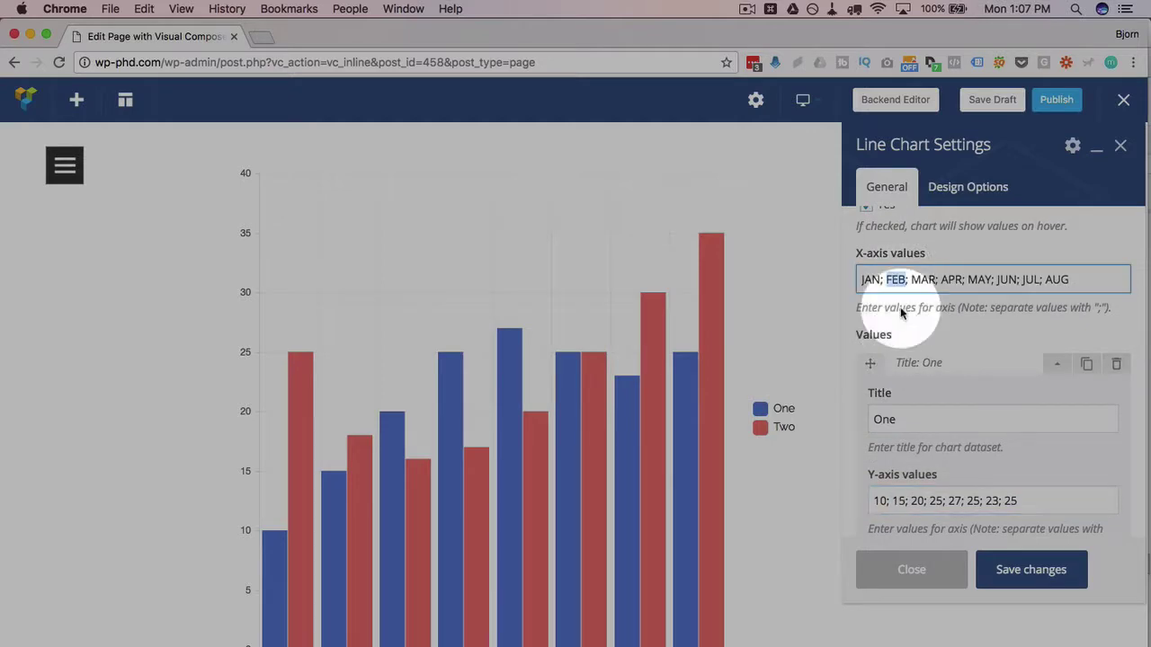
scroll(926, 395, down, 4)
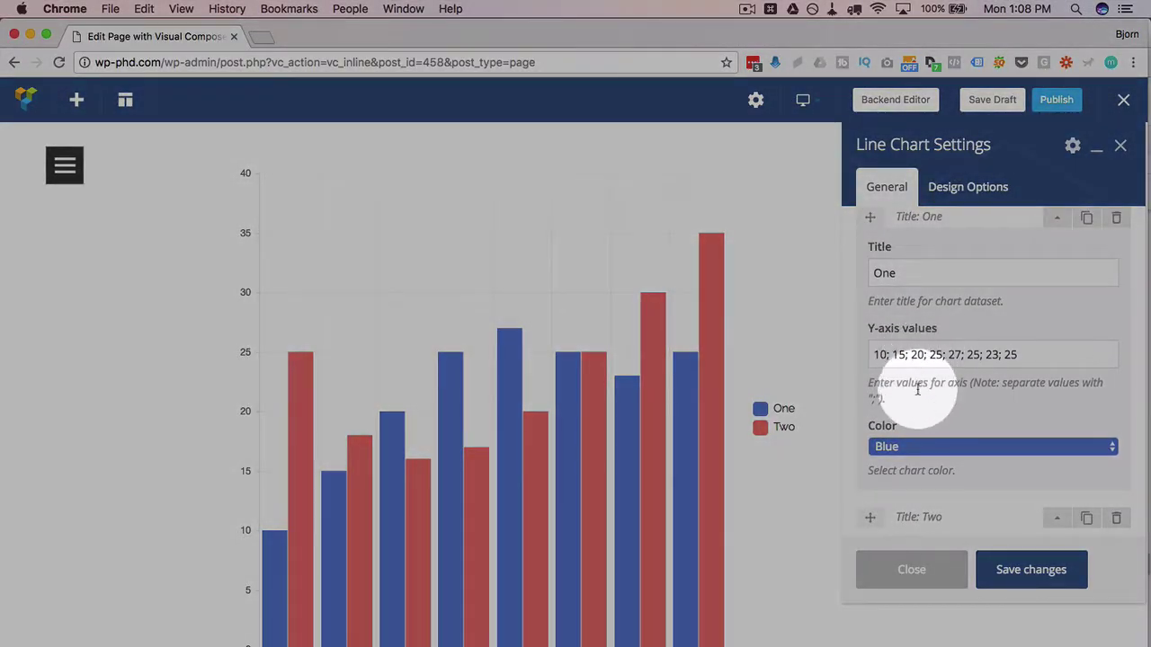
scroll(935, 387, down, 2)
- Change dataset One's colour to Orange and save the chart settings
click(903, 380)
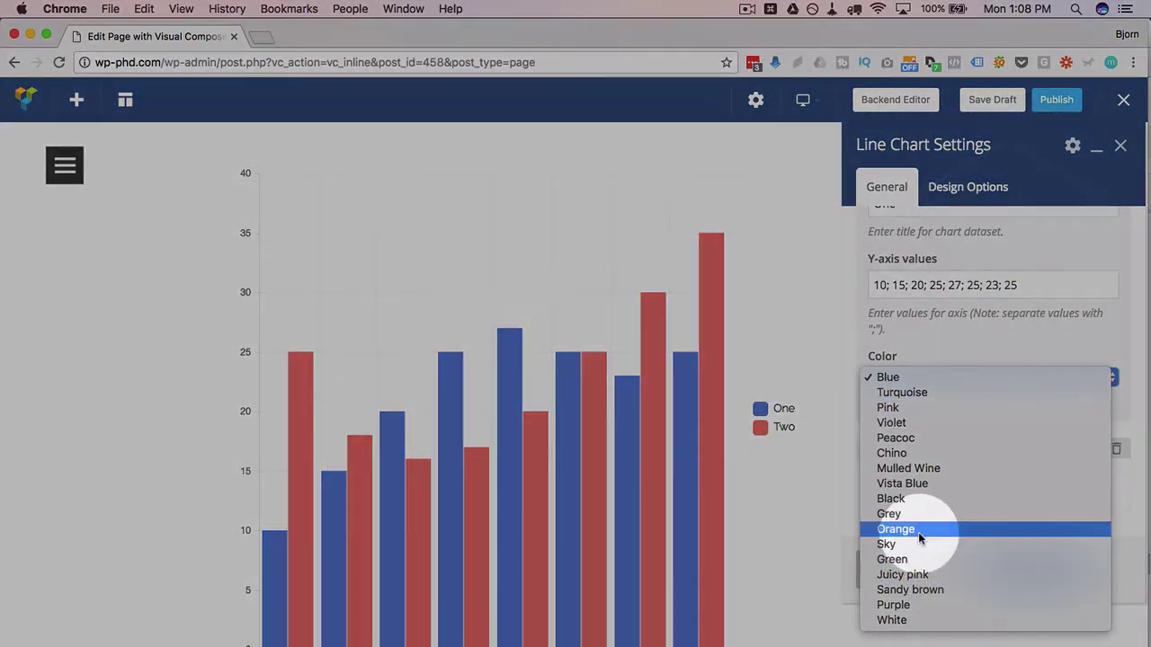
click(919, 531)
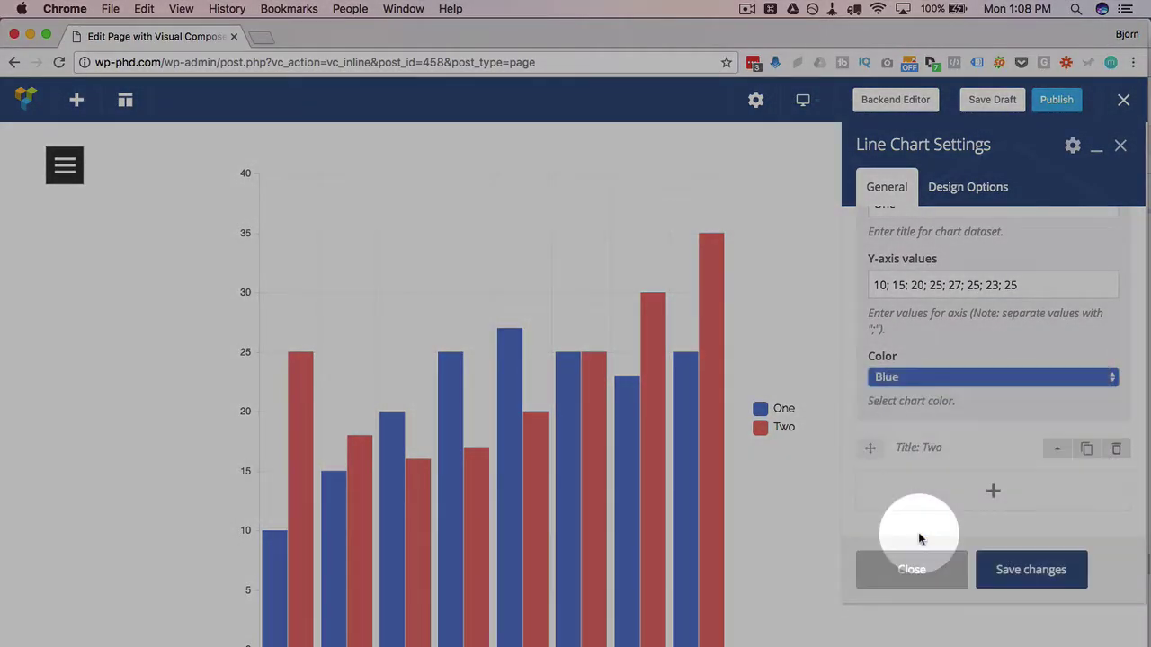
scroll(863, 373, down, 1)
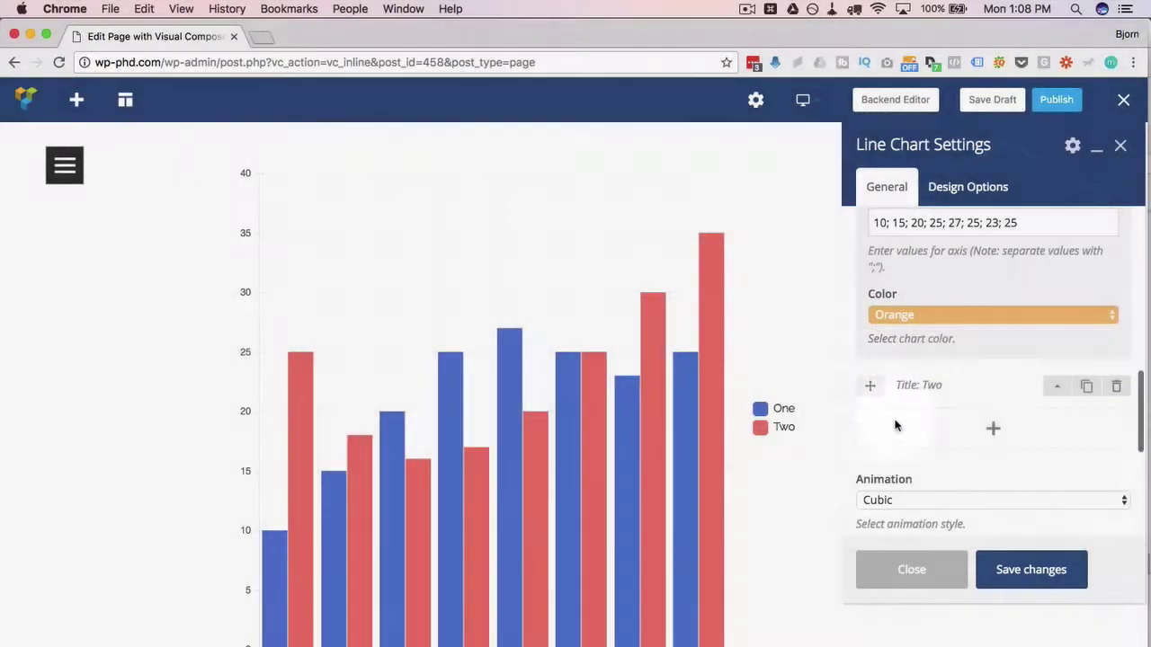
click(1017, 574)
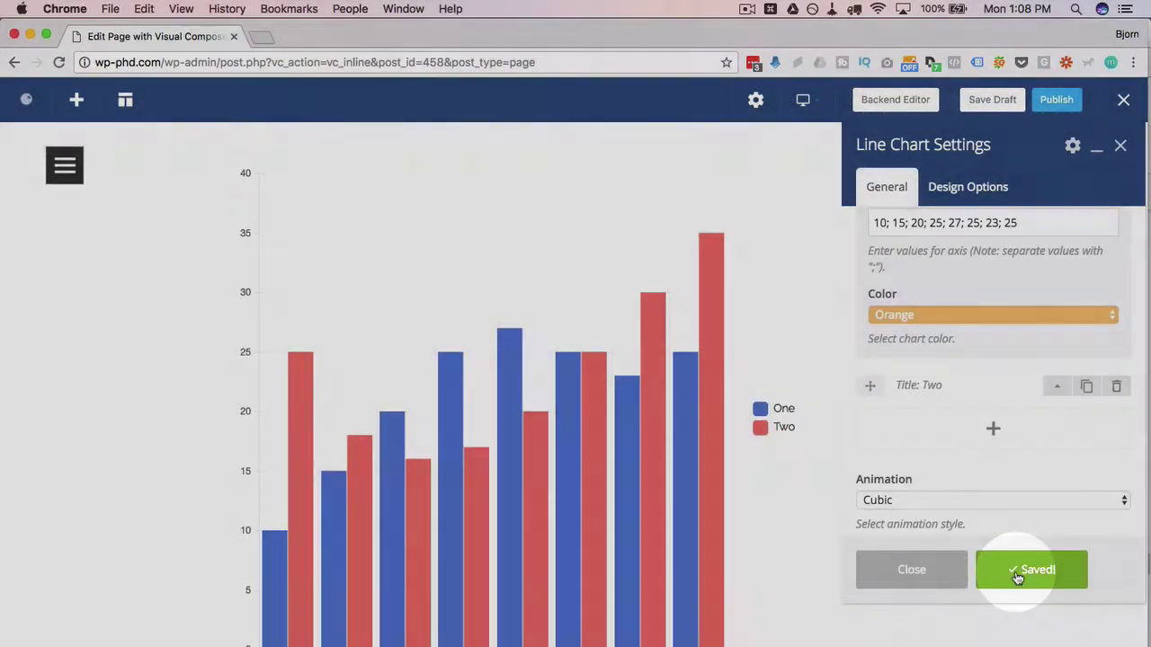
scroll(968, 382, up, 2)
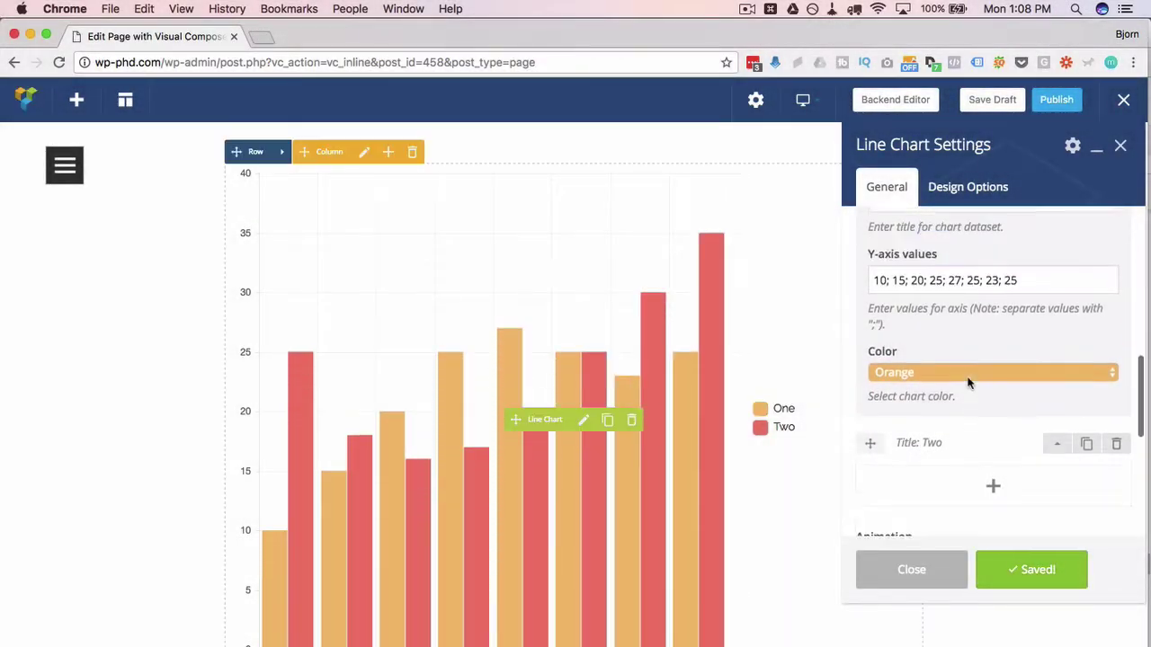
scroll(968, 382, down, 2)
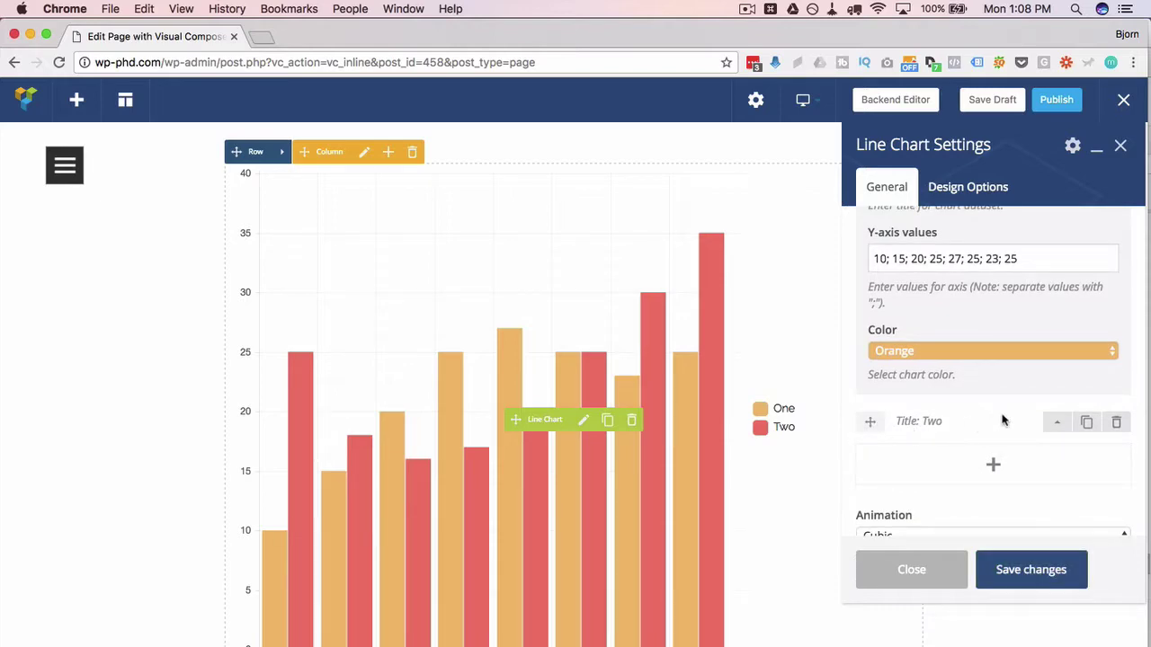
- Expand dataset Two, change its colour from Pink to Vista Blue, and save
click(1056, 422)
scroll(884, 351, up, 3)
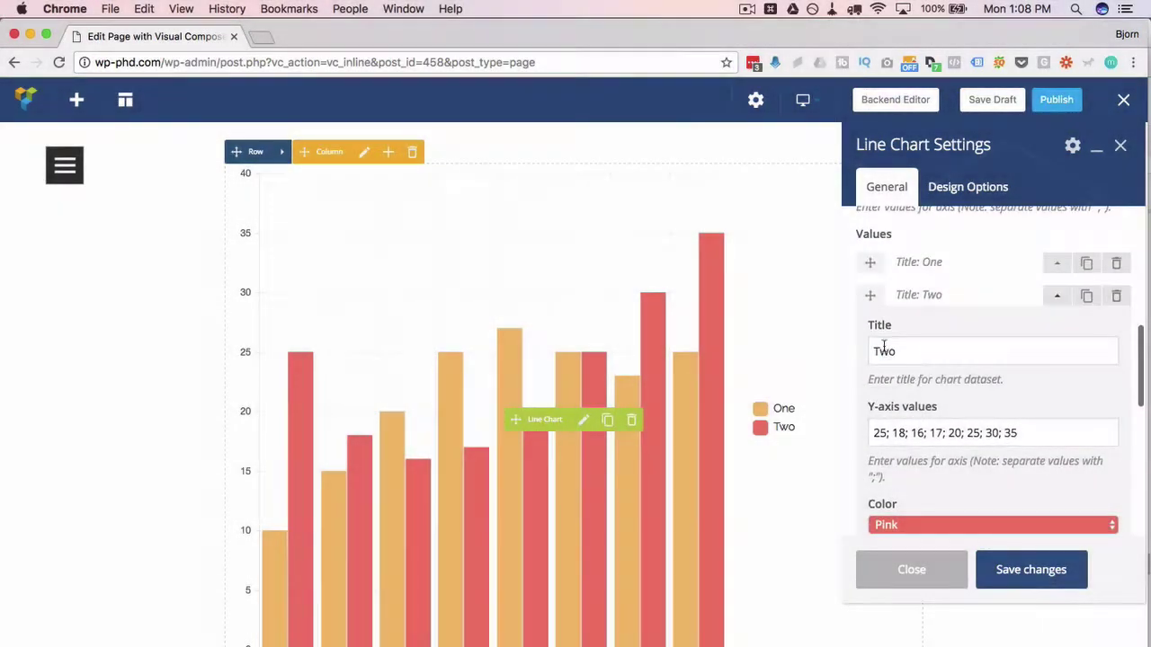
scroll(884, 351, down, 3)
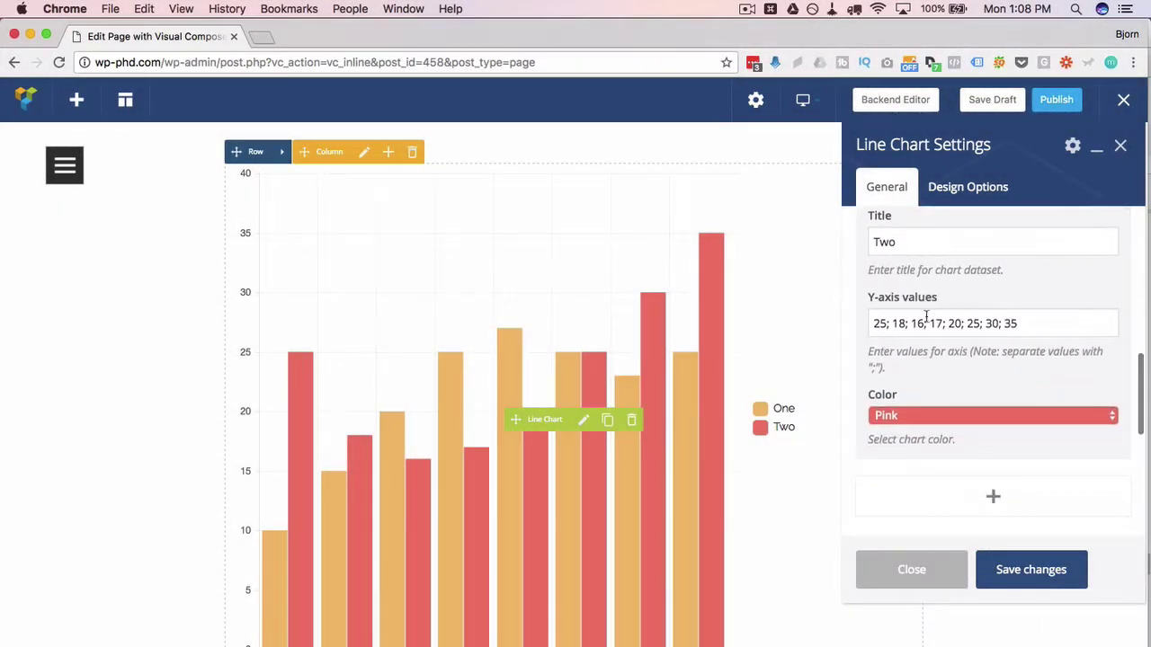
triple_click(926, 320)
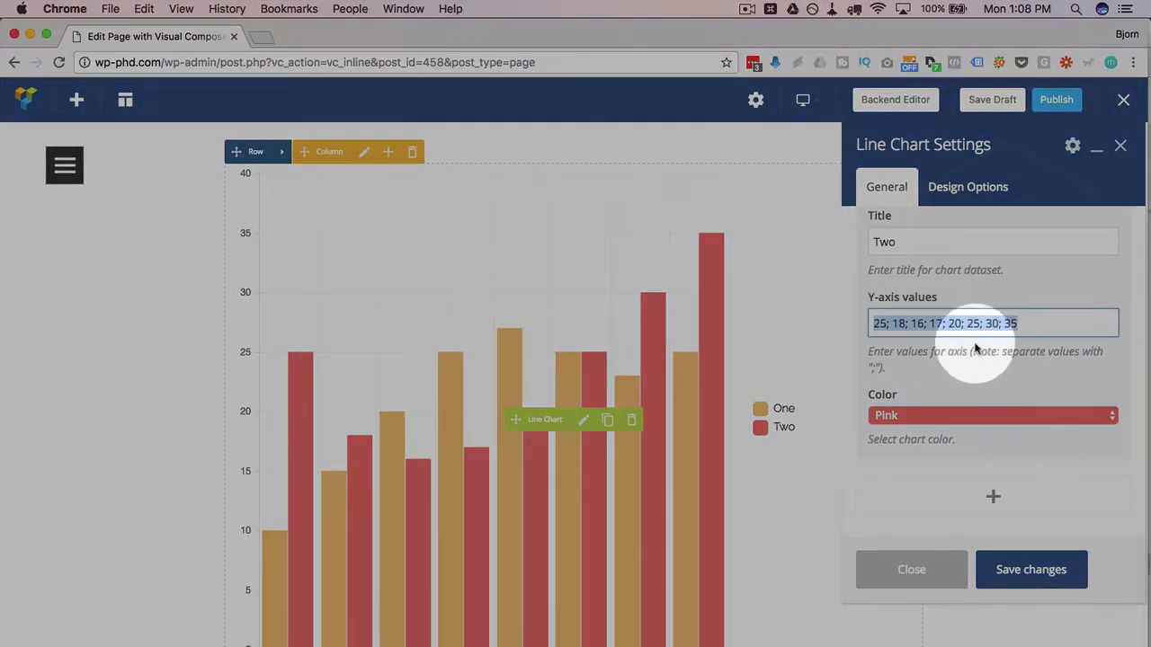
click(950, 416)
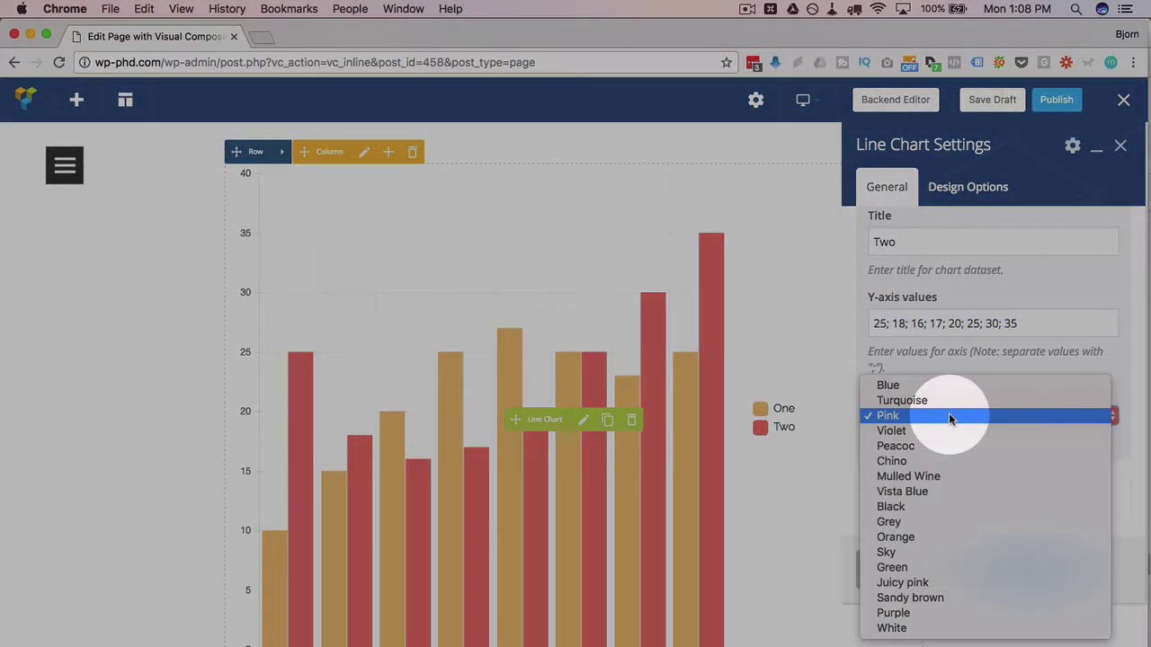
click(945, 491)
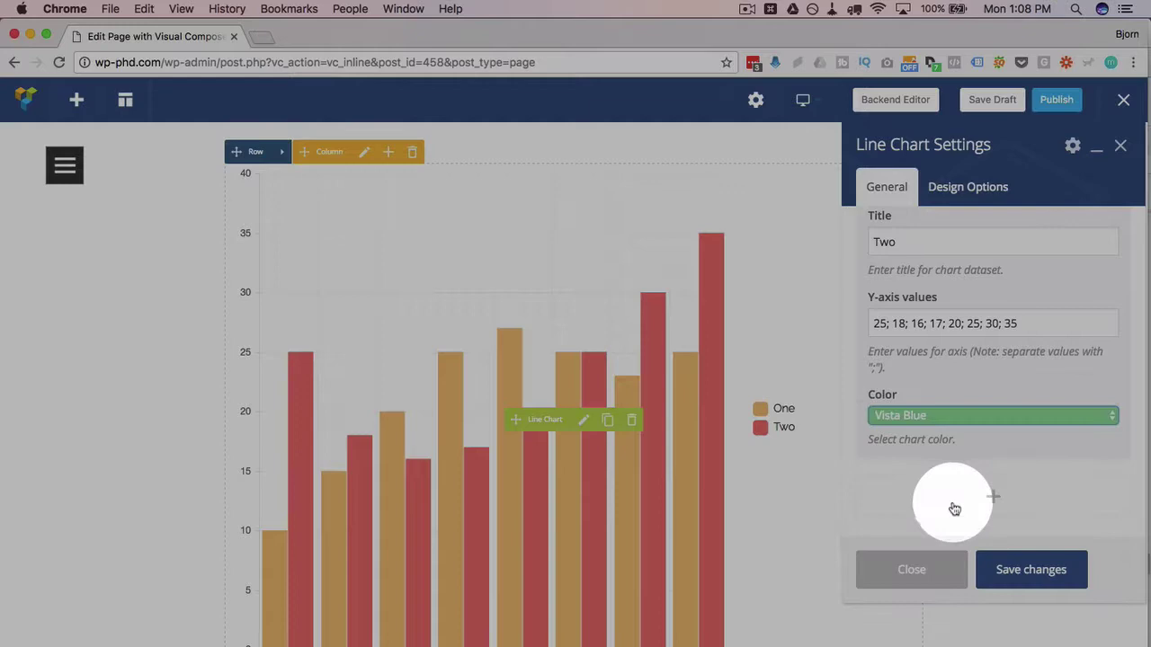
click(993, 570)
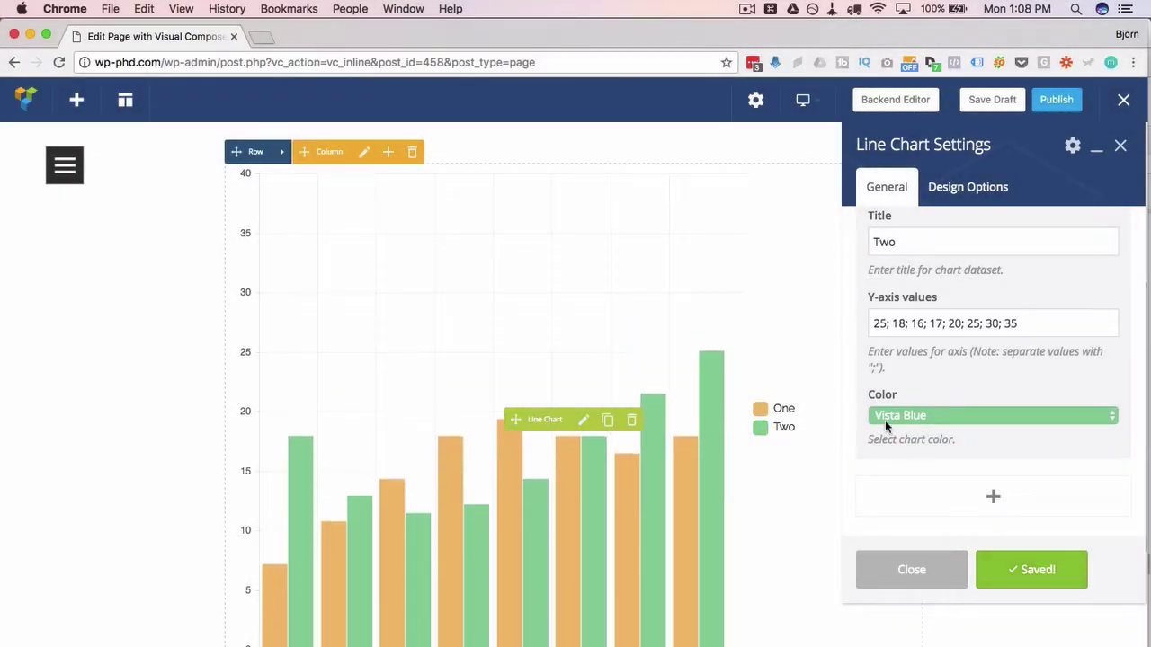
scroll(868, 395, down, 3)
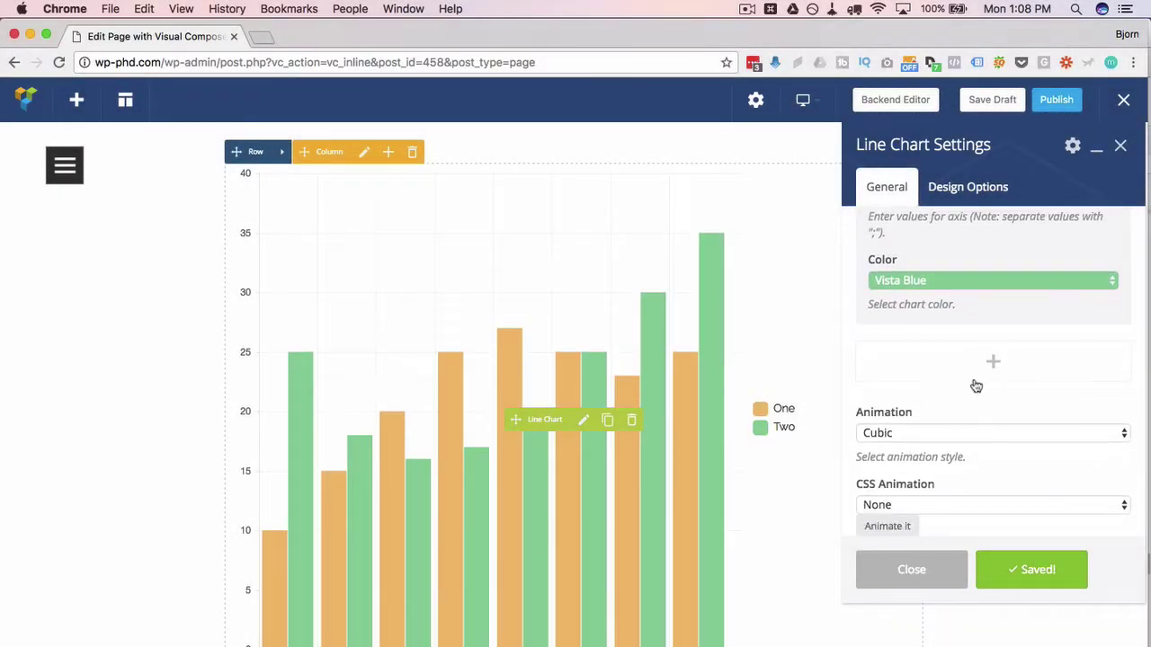
- Add a third dataset and copy dataset Two's Y-axis values
click(993, 363)
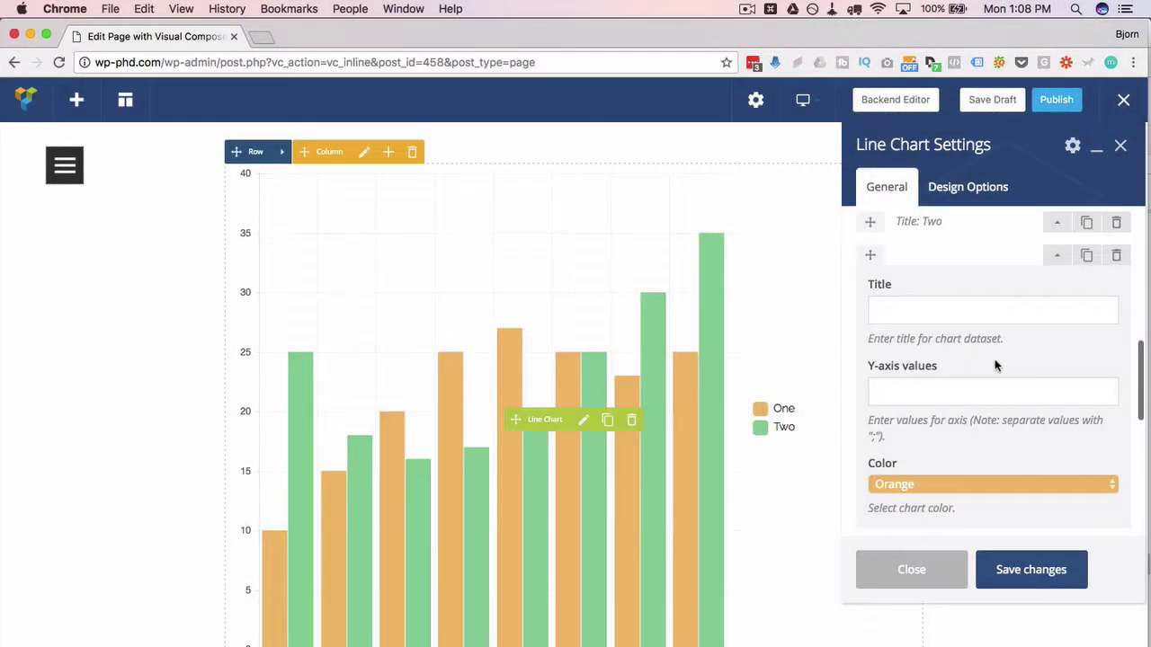
scroll(994, 364, up, 2)
click(1057, 318)
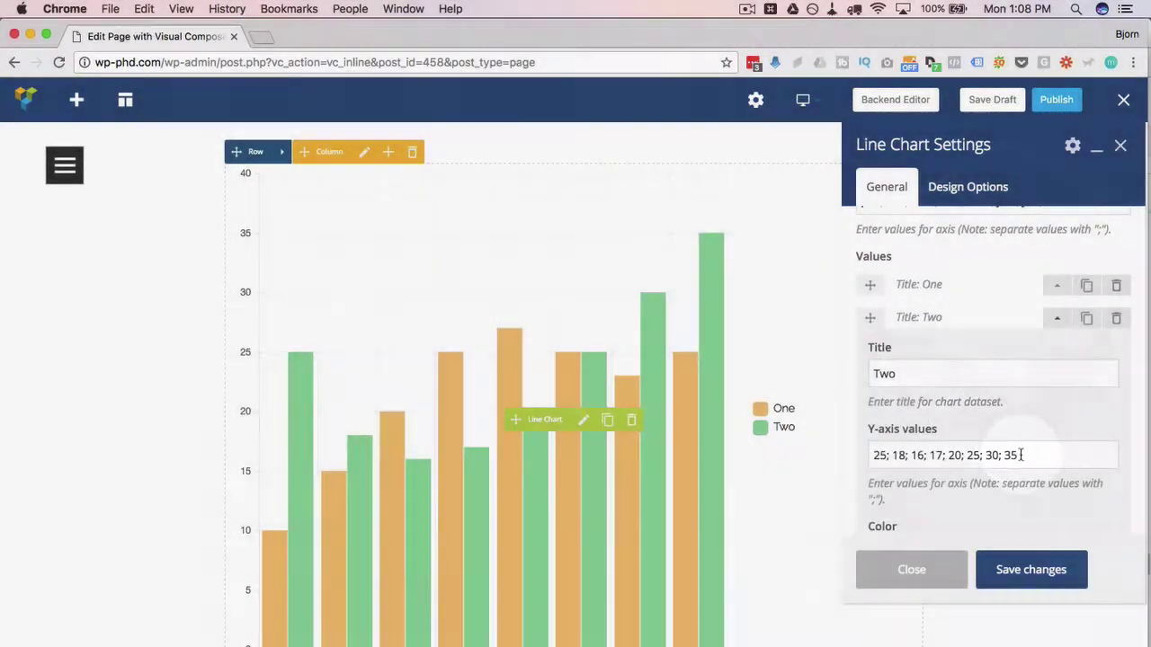
drag(1020, 455, 852, 454)
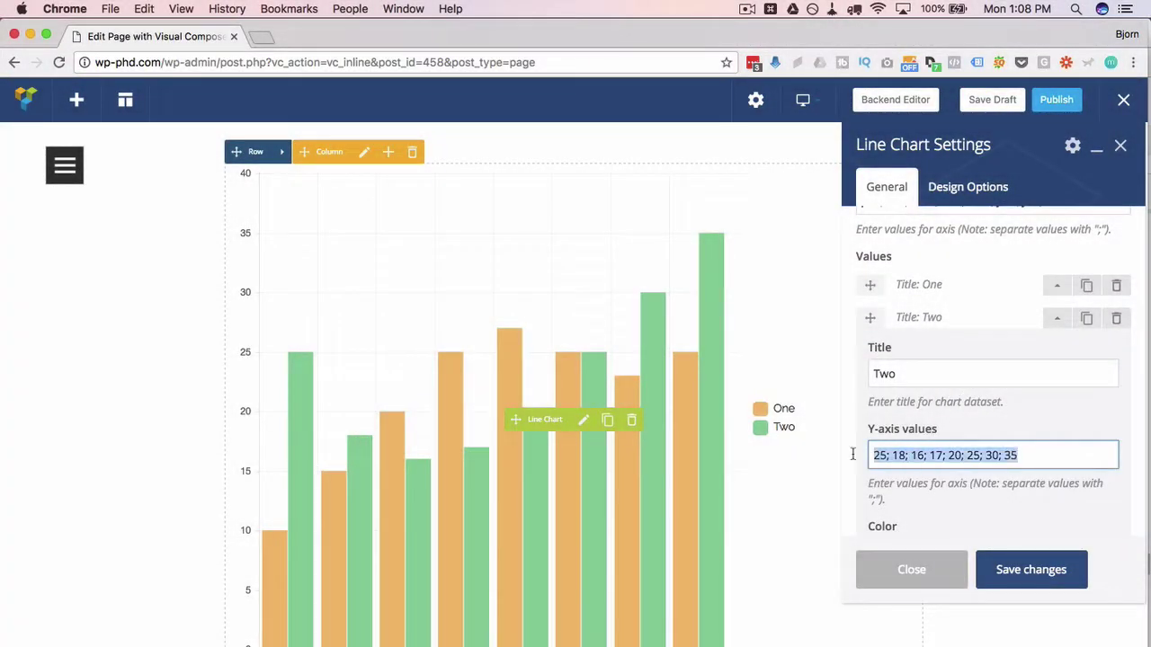
click(1056, 318)
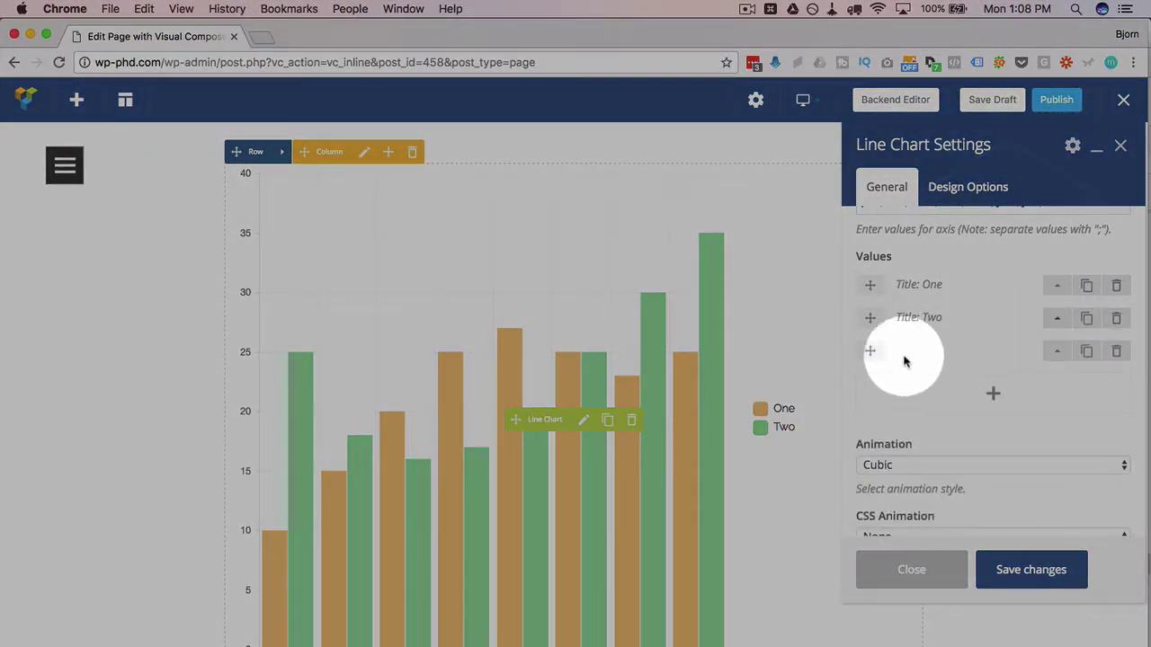
- Name the third dataset Three, values 25; 18; 16; 17; 20; 25; 30; 35, Juicy pink, and save
click(1048, 351)
click(944, 401)
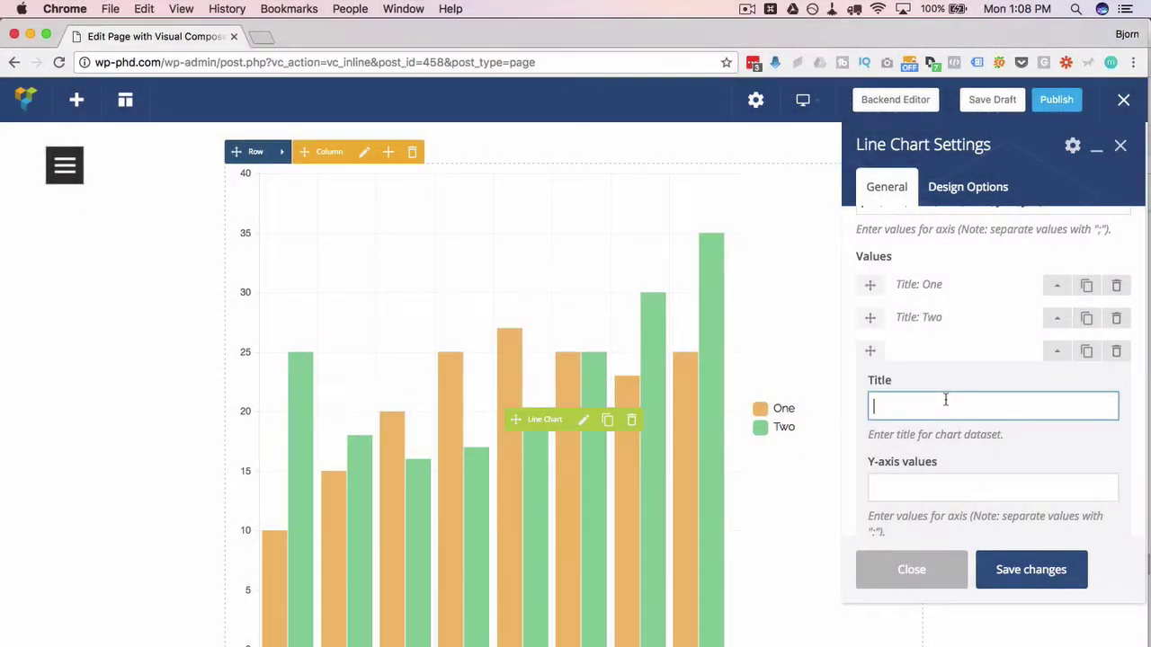
scroll(921, 454, down, 2)
click(944, 396)
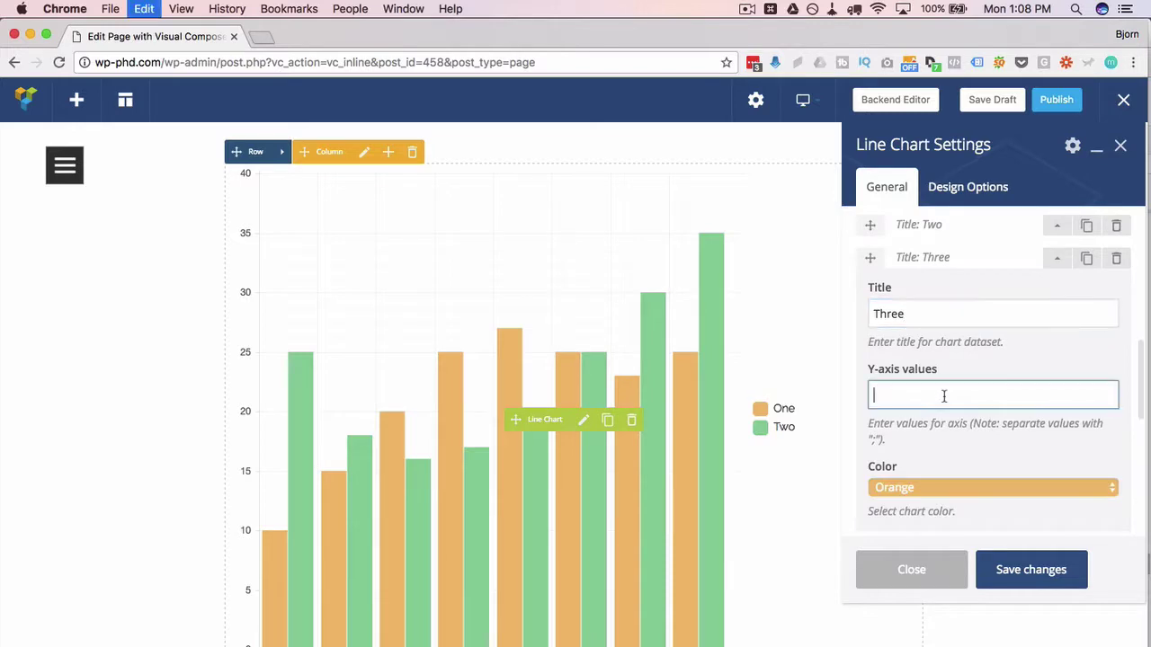
text(25; 18; 16; 17; 20; 25; 30; 35)
scroll(942, 432, down, 1)
click(942, 433)
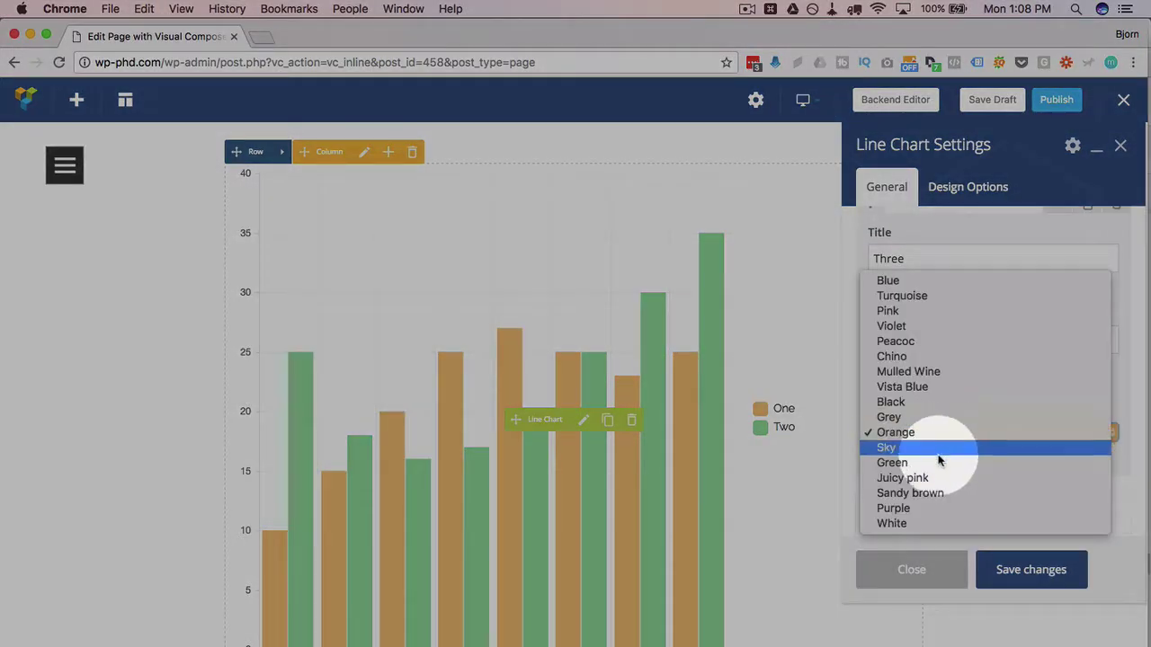
click(935, 478)
click(1033, 567)
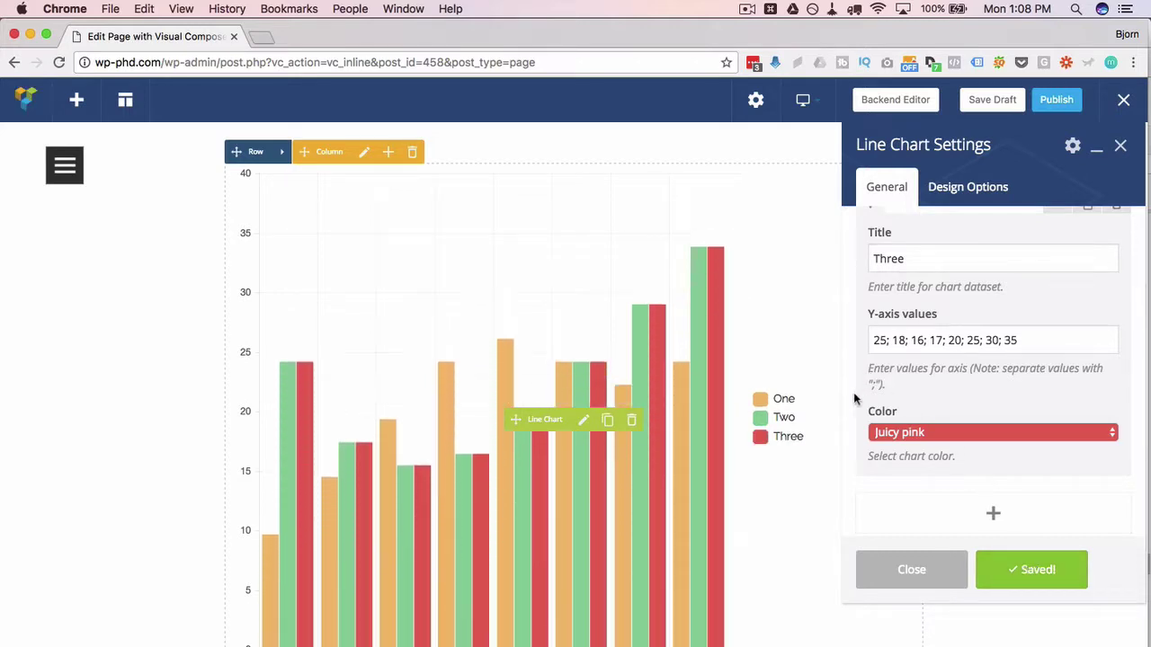
scroll(845, 396, down, 1)
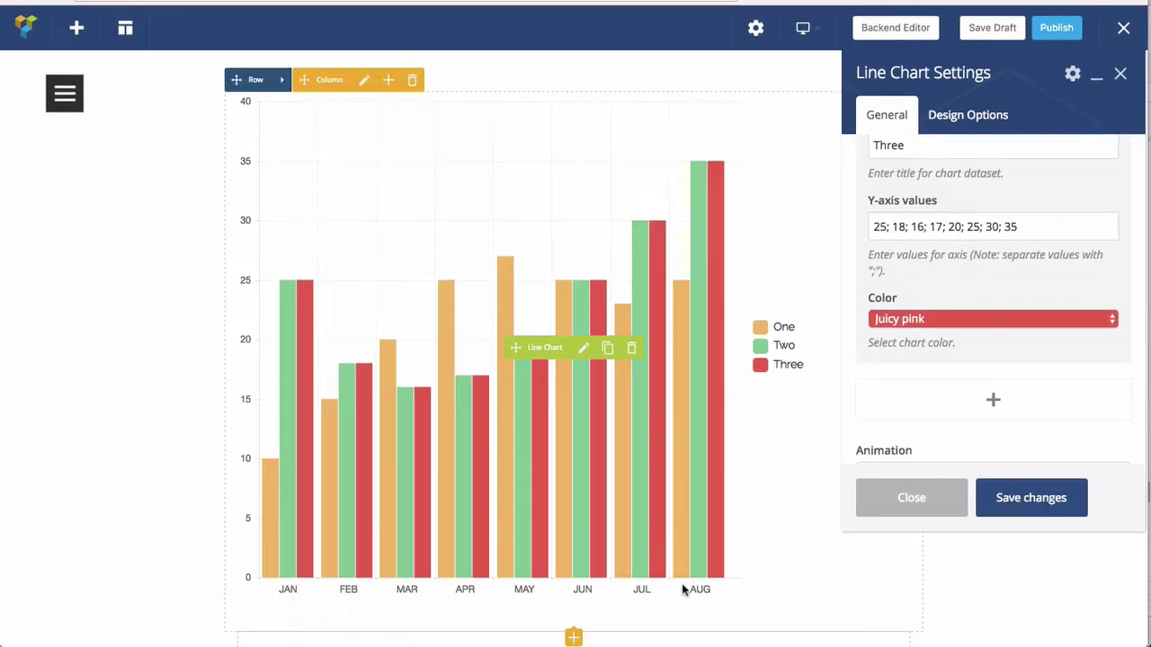
- Set the chart animation style to Bounce and save
scroll(911, 431, down, 2)
scroll(910, 365, down, 4)
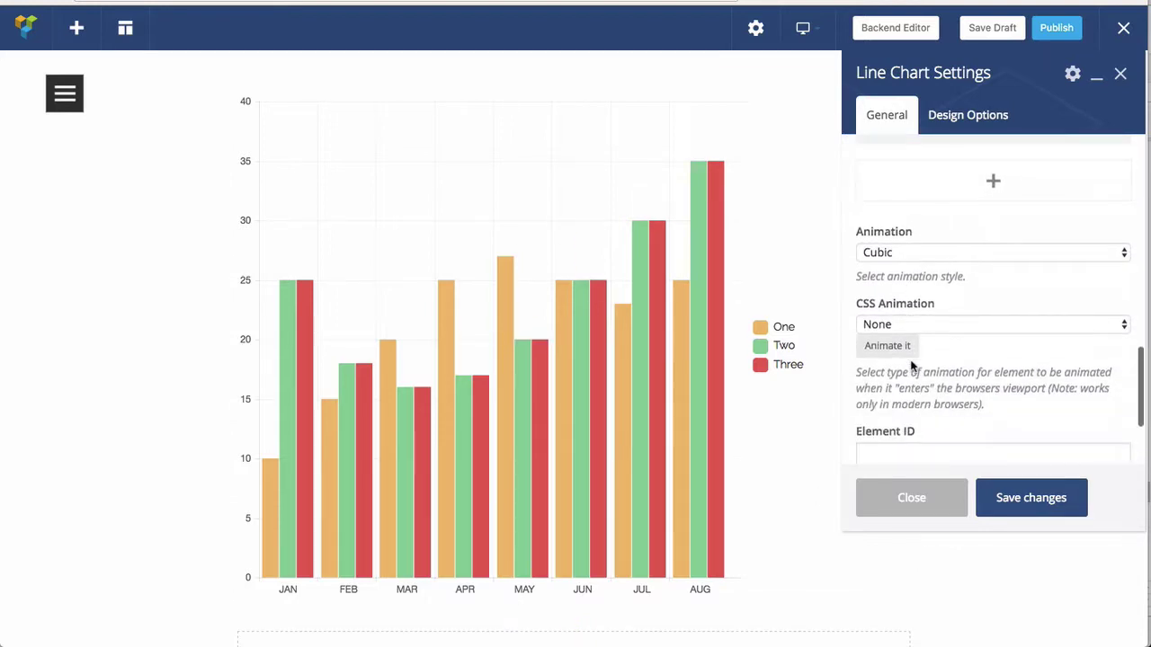
click(895, 254)
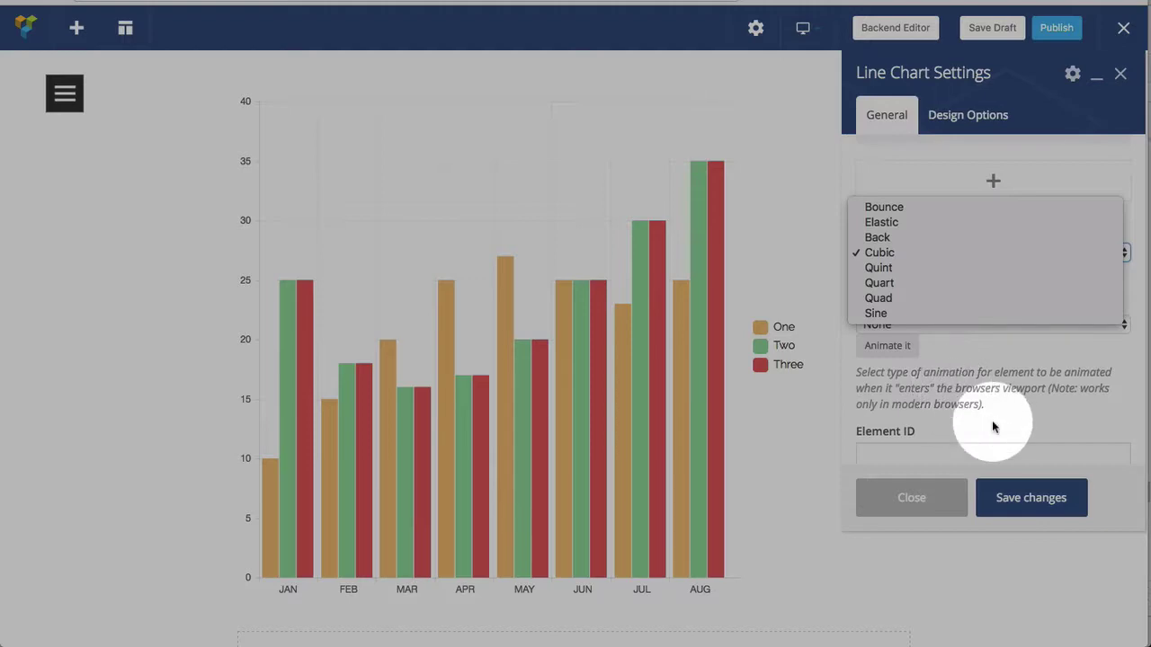
click(1006, 468)
click(1016, 497)
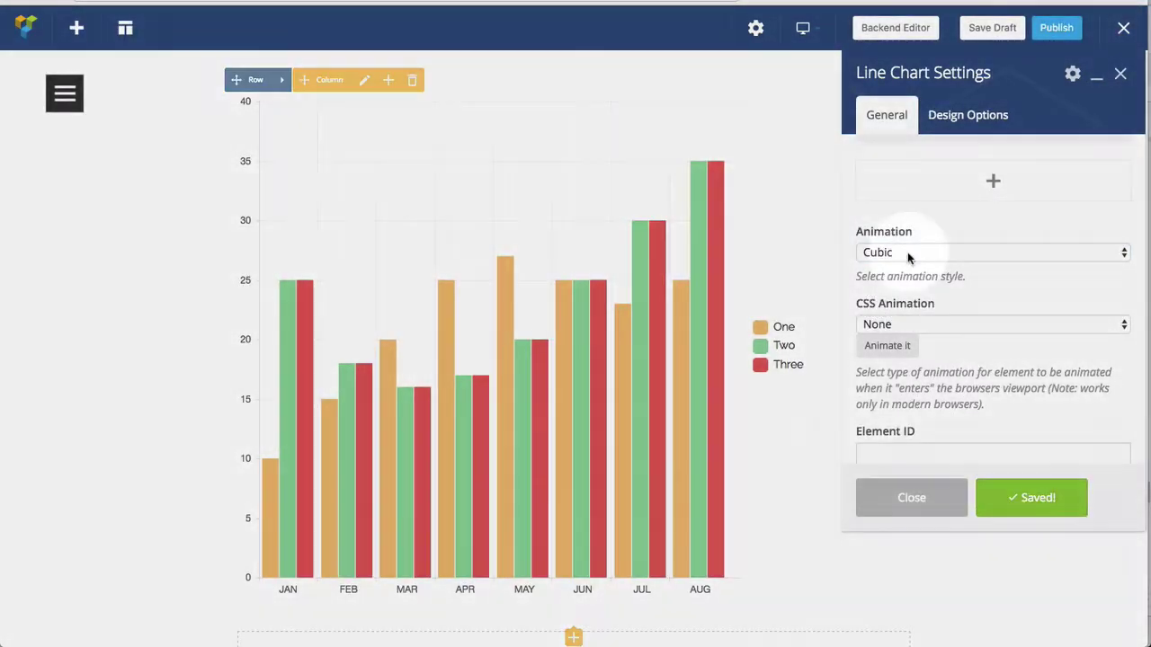
click(908, 252)
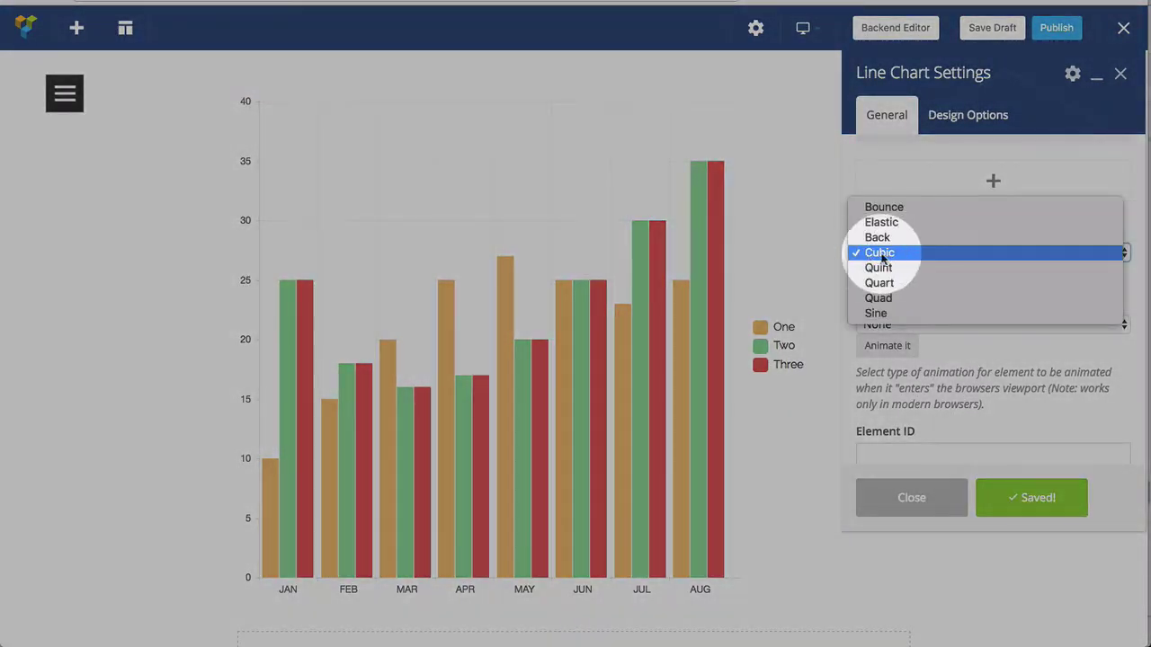
click(888, 206)
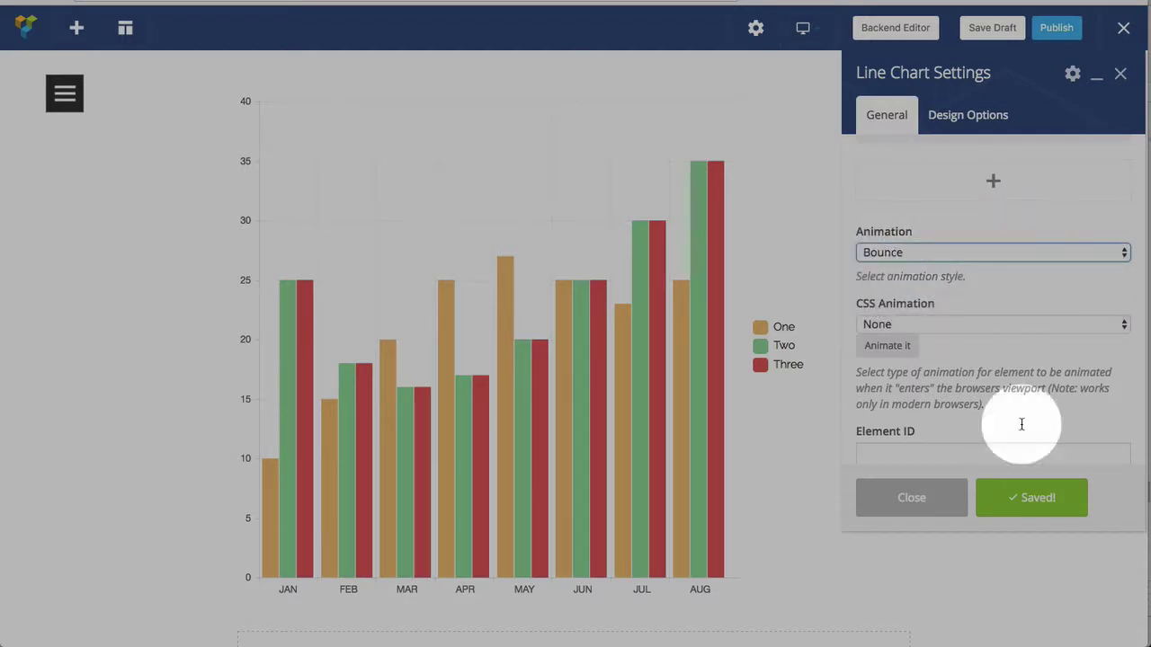
click(1029, 499)
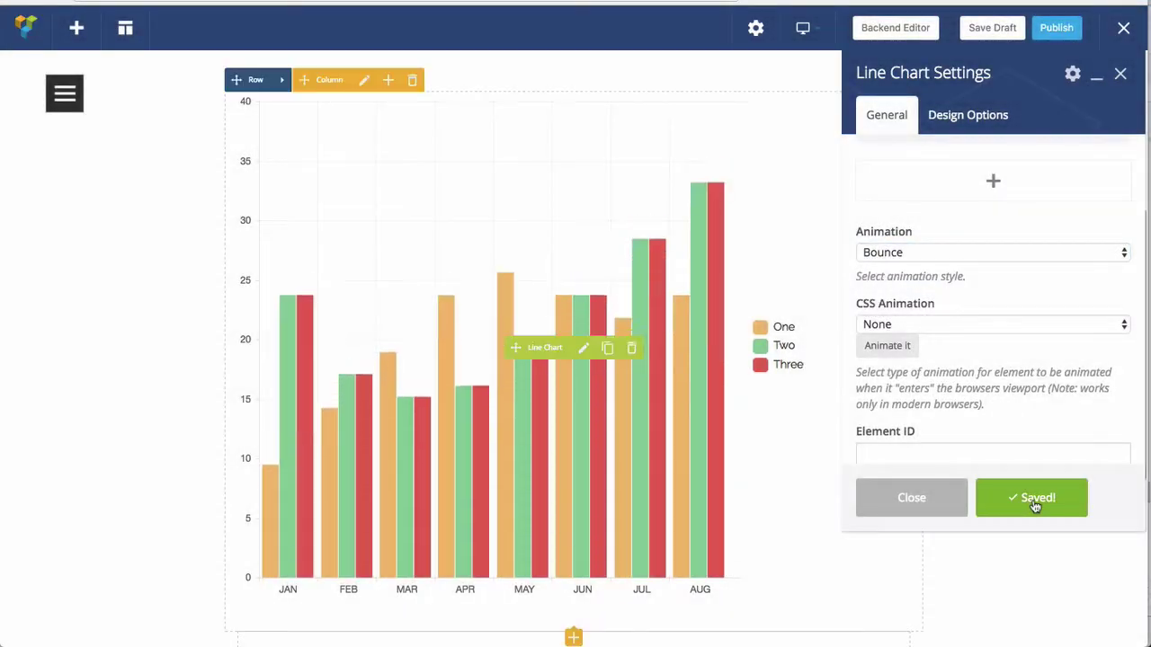
- Try the Elastic animation, then settle on Back and save
click(954, 255)
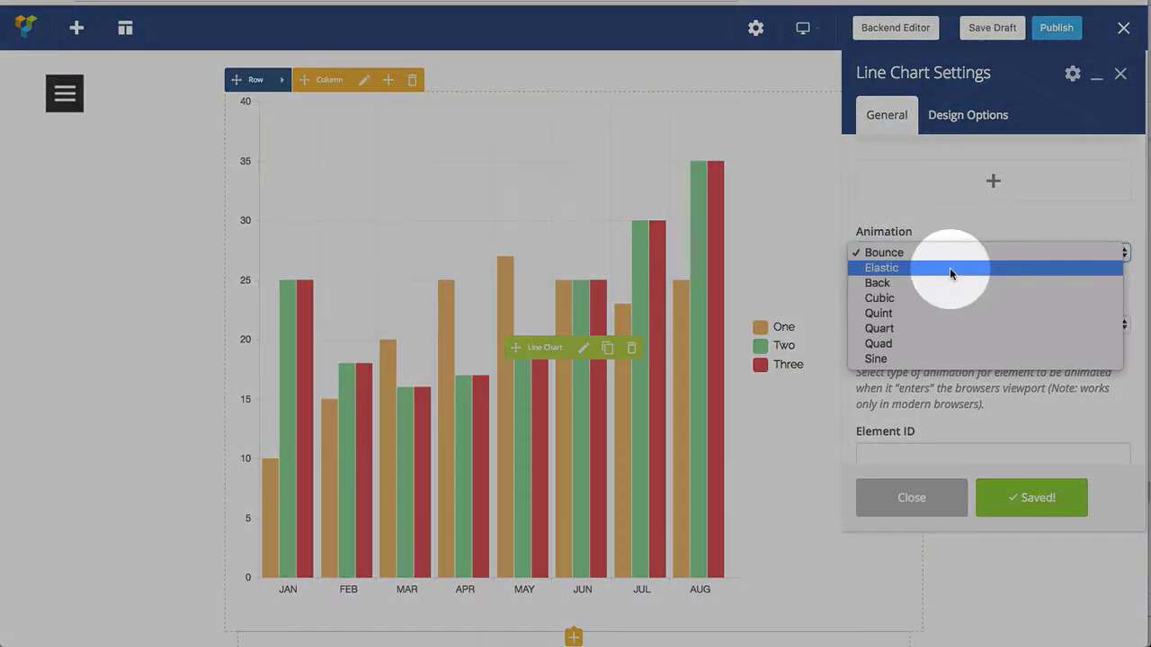
click(949, 268)
click(1026, 500)
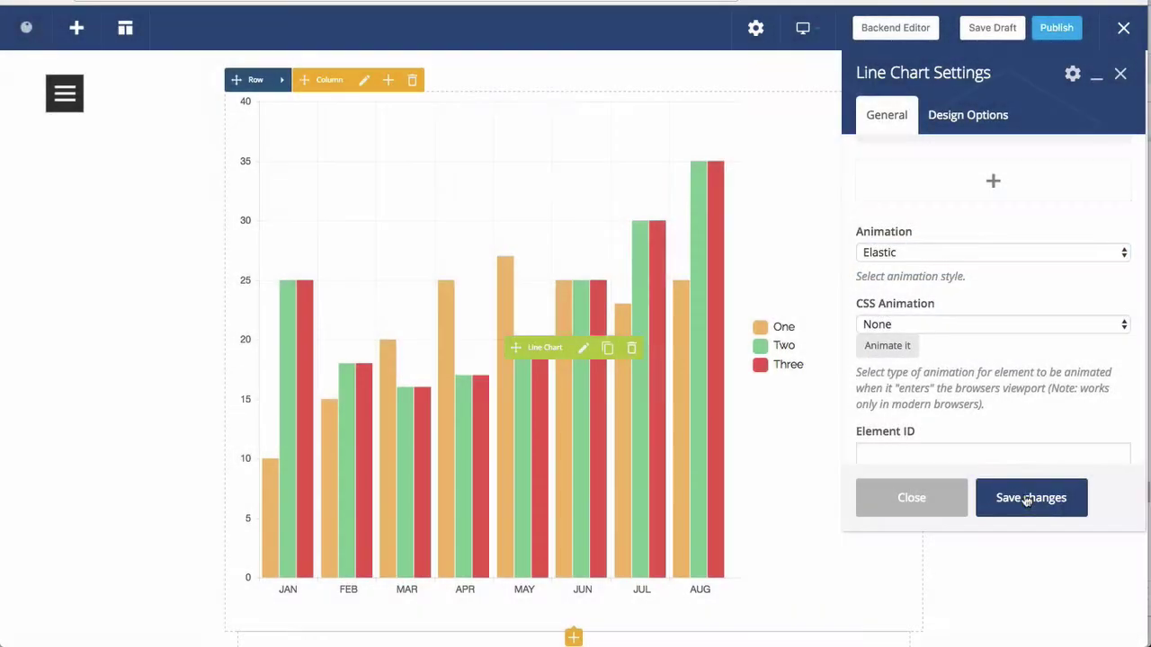
click(926, 263)
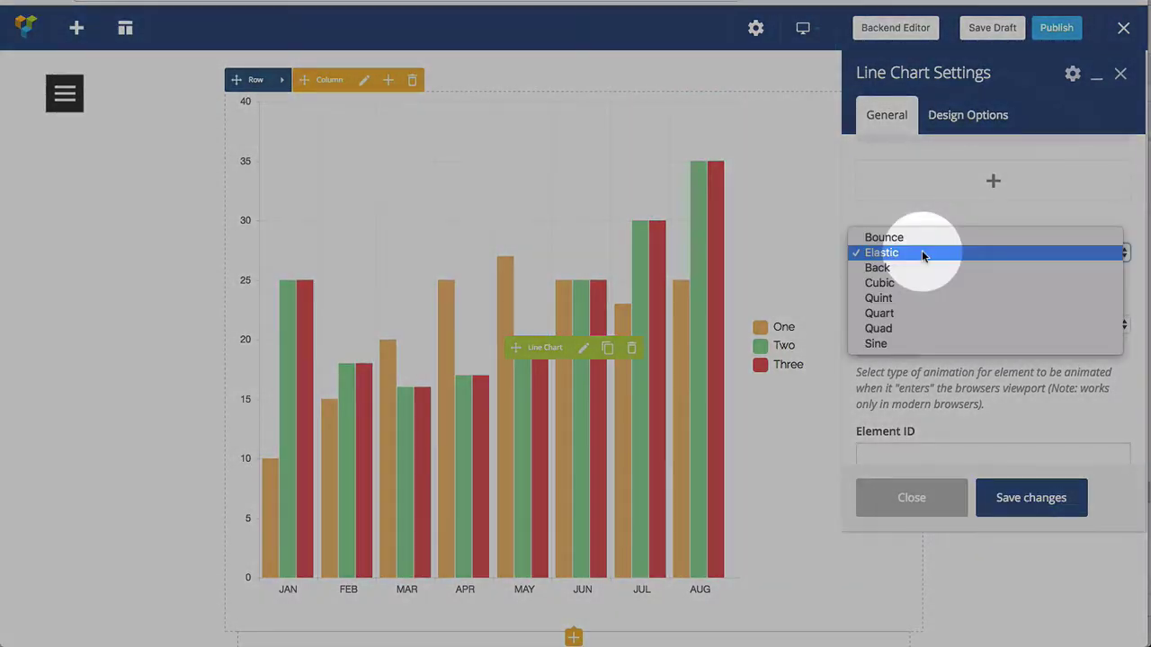
click(919, 267)
click(1013, 497)
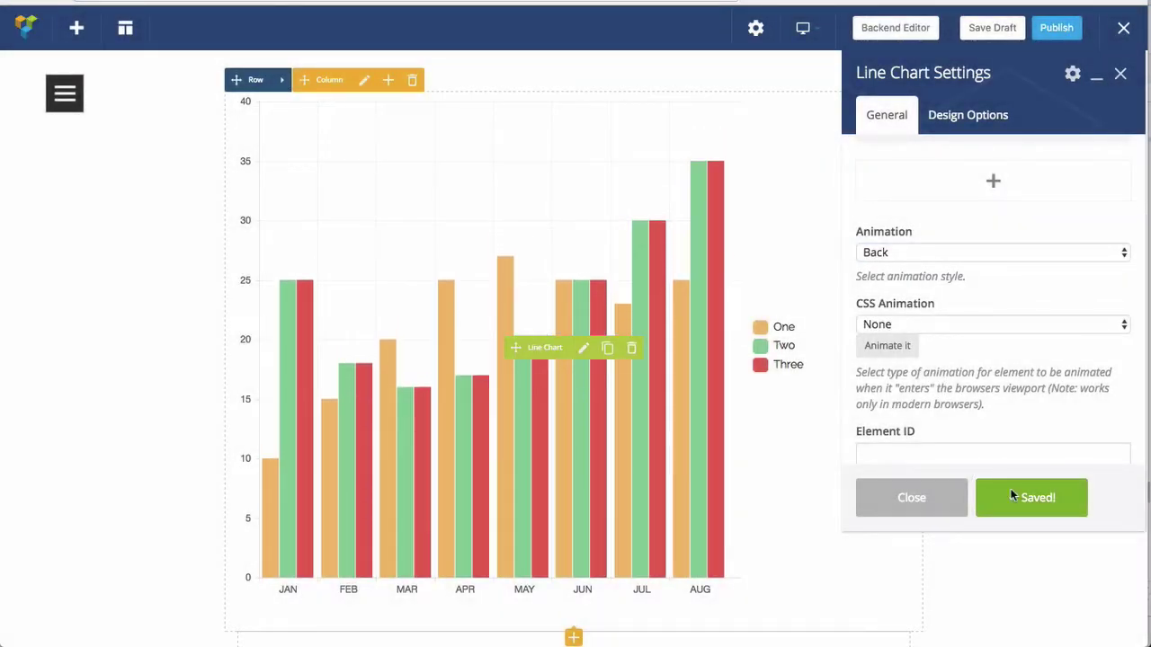
click(947, 261)
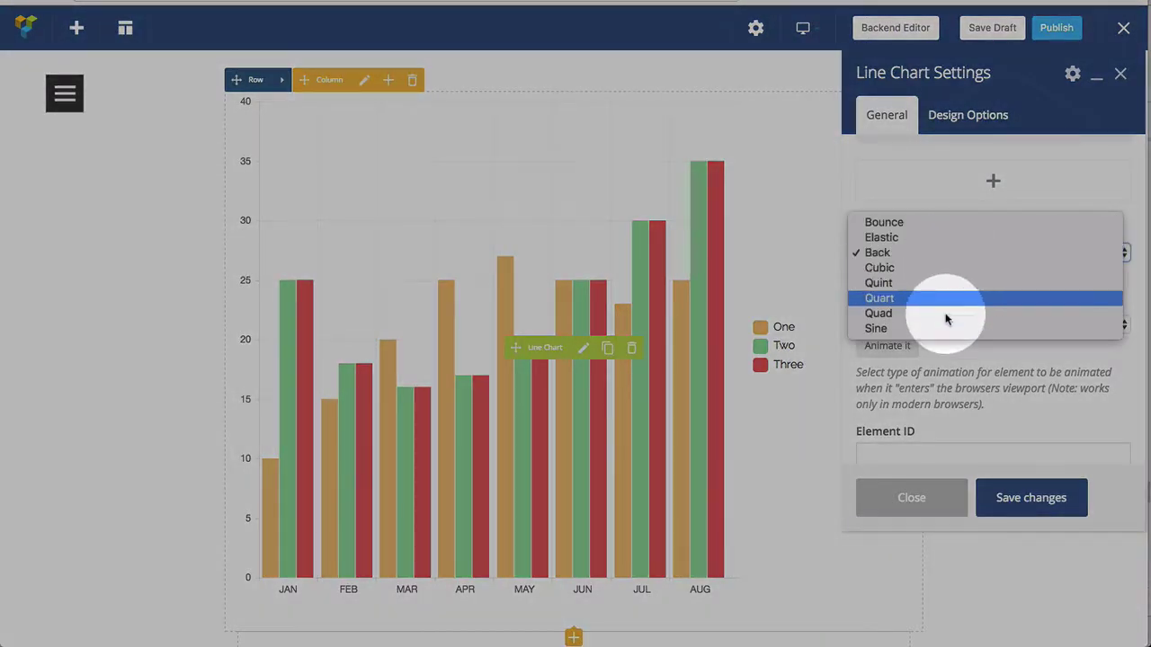
click(936, 358)
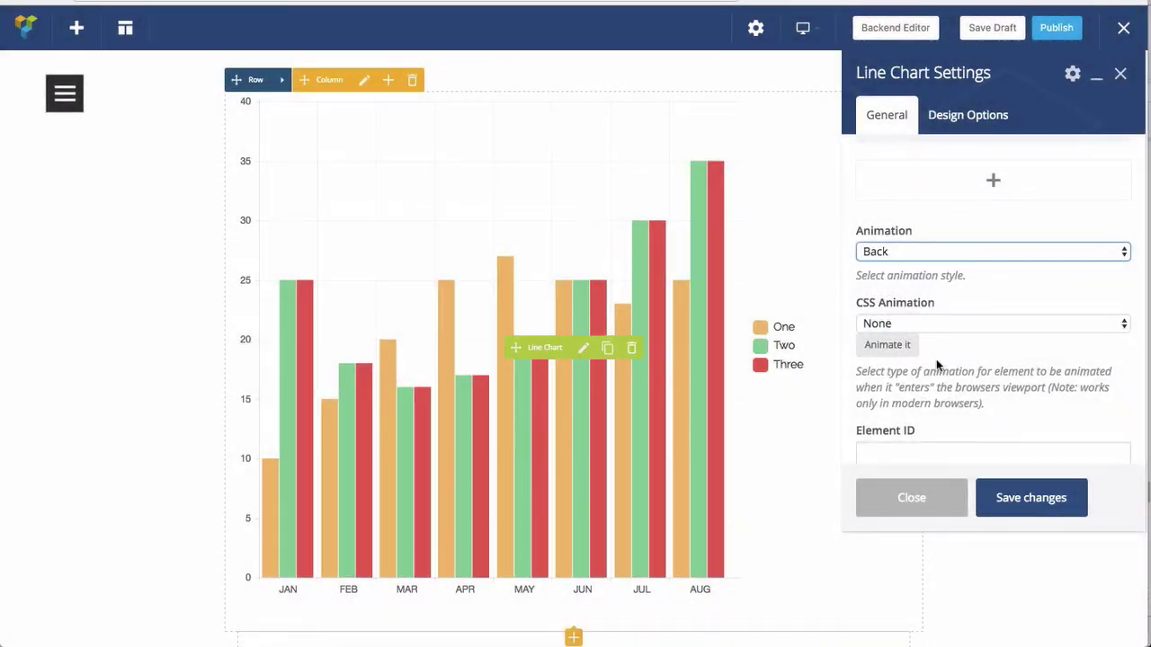
scroll(917, 337, down, 1)
- Try the fadeIn and then bounceInDown entrance animations, saving each
click(902, 315)
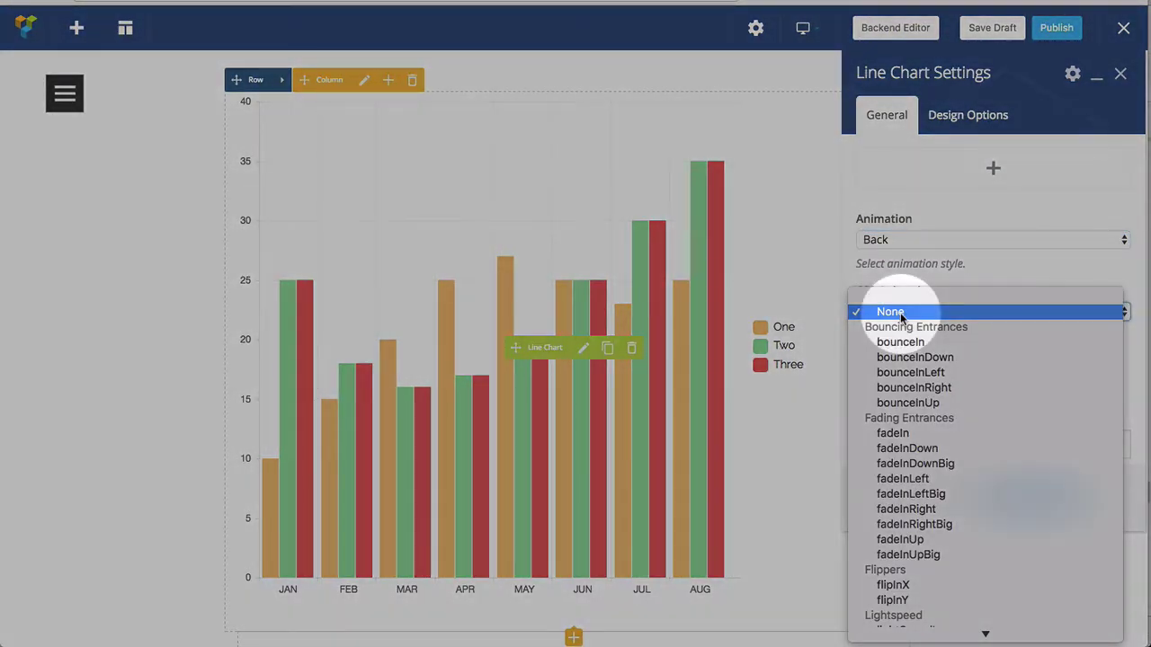
click(893, 433)
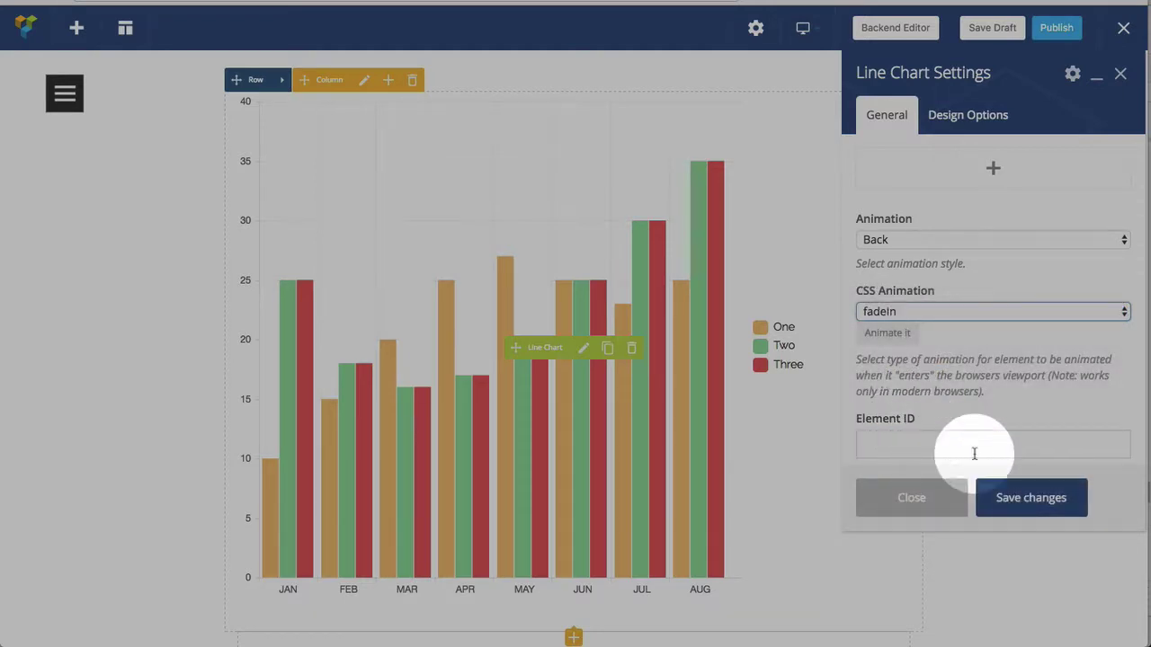
click(1009, 508)
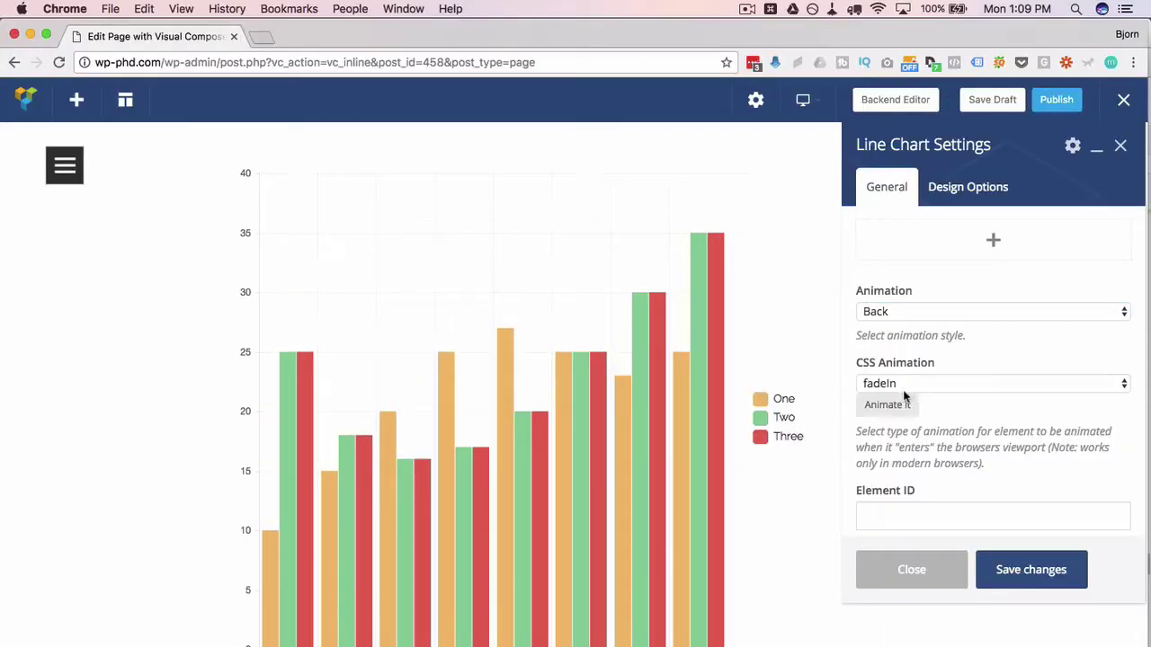
click(904, 393)
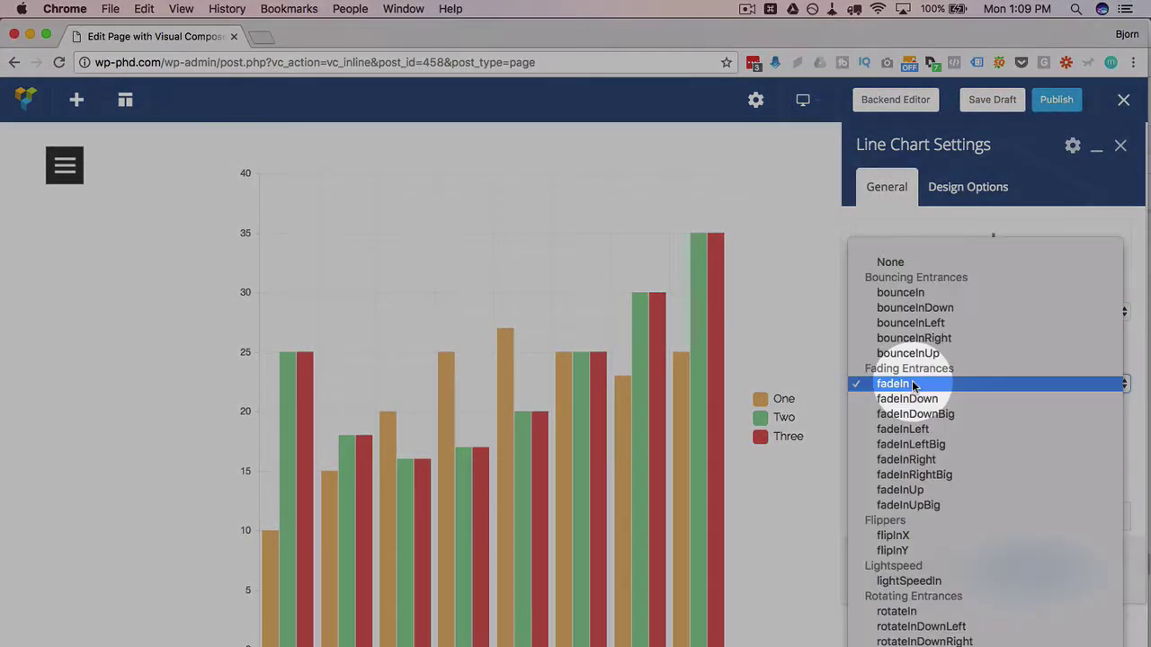
click(936, 307)
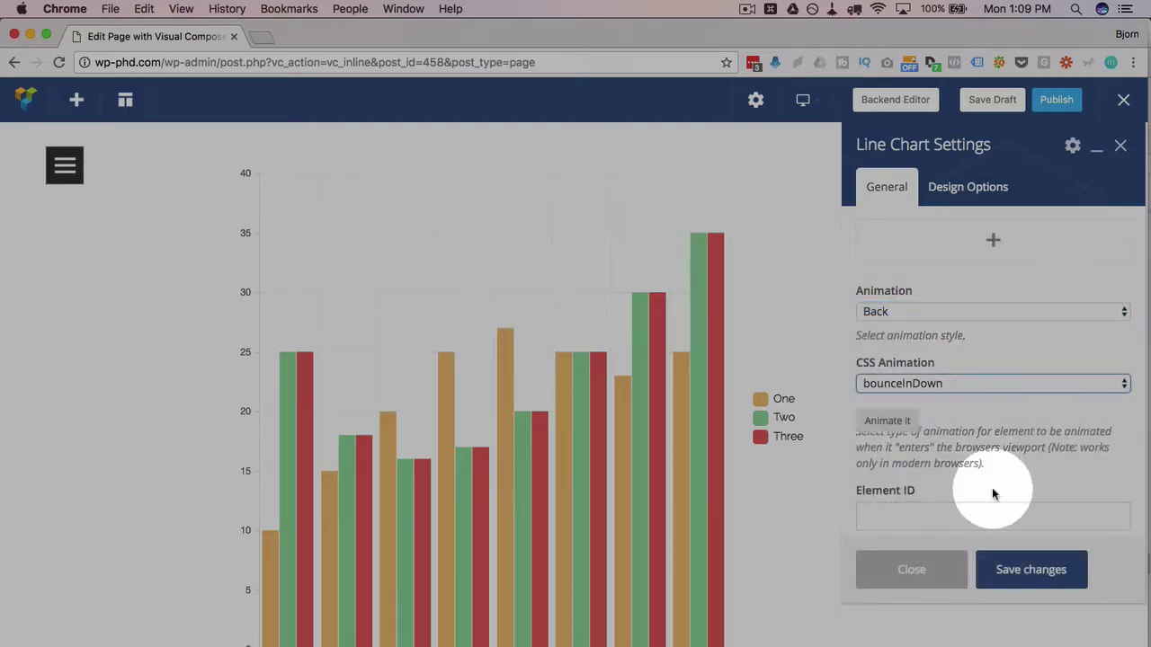
click(1023, 575)
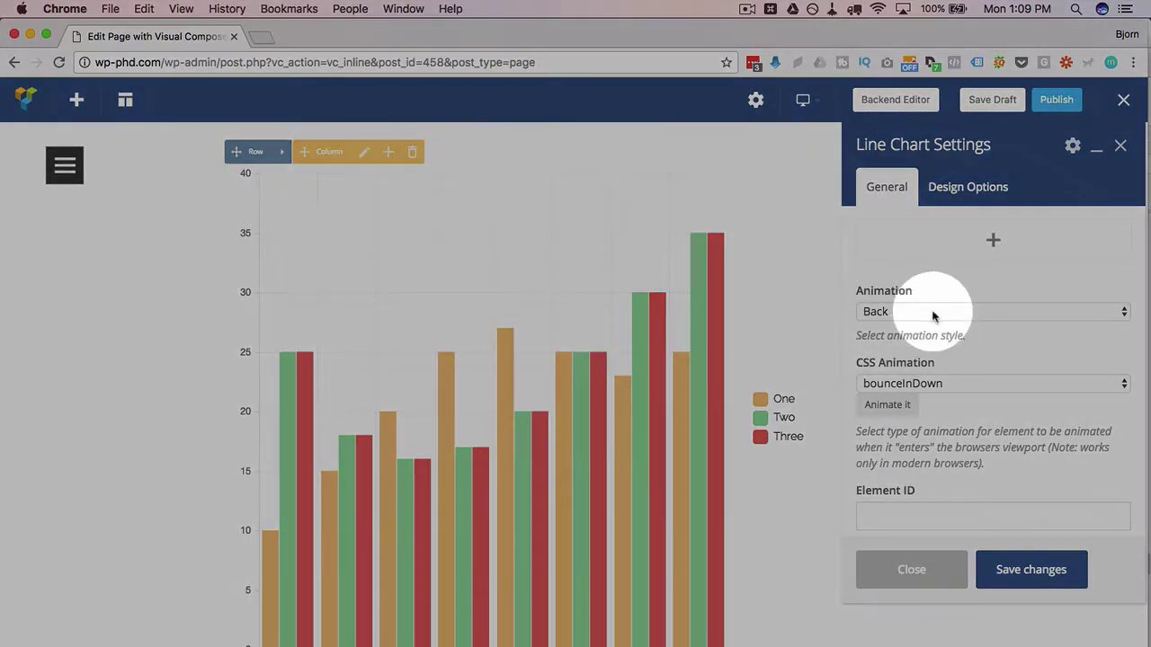
- Preview bounceInDown while keeping the animation style on Back
click(933, 315)
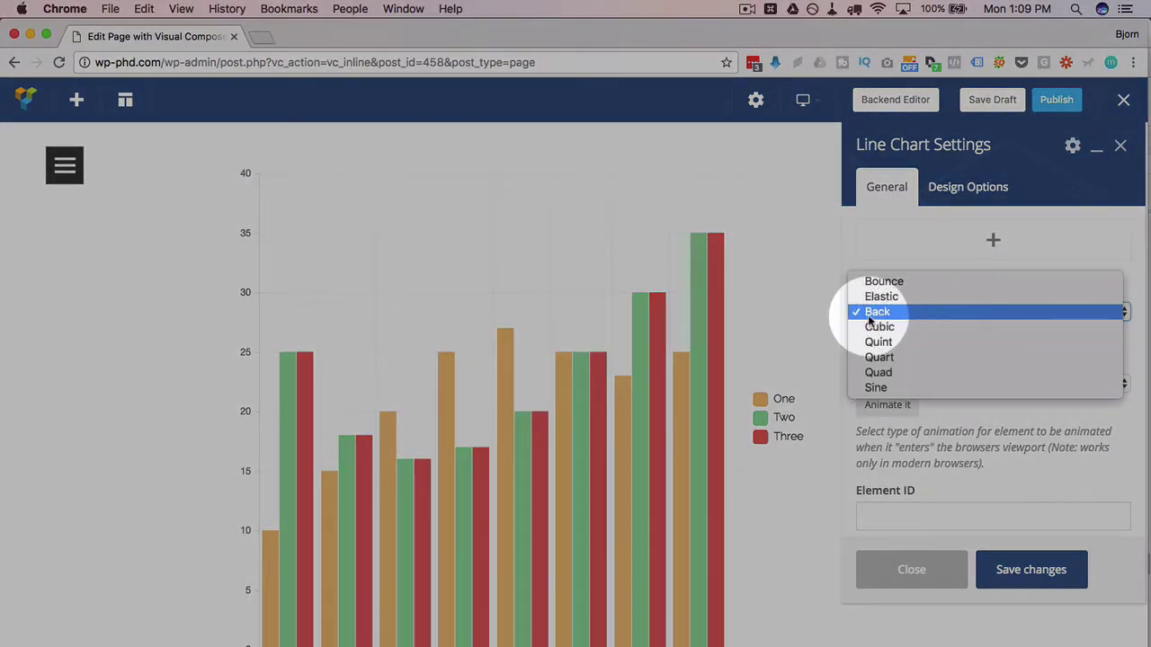
click(868, 311)
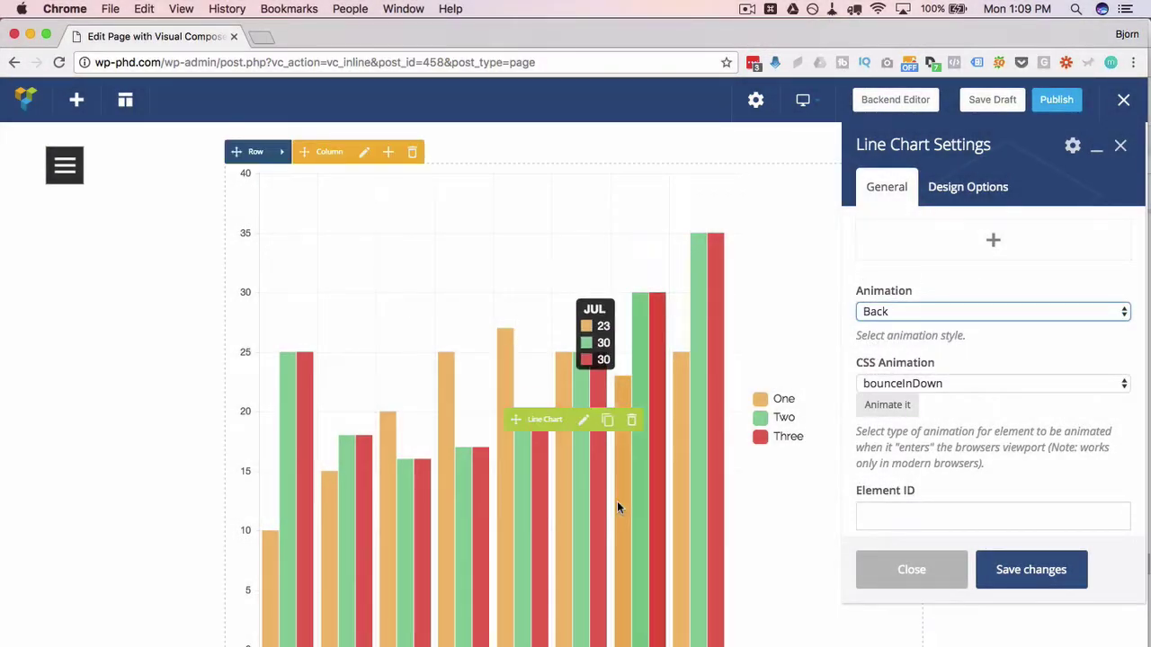
click(918, 403)
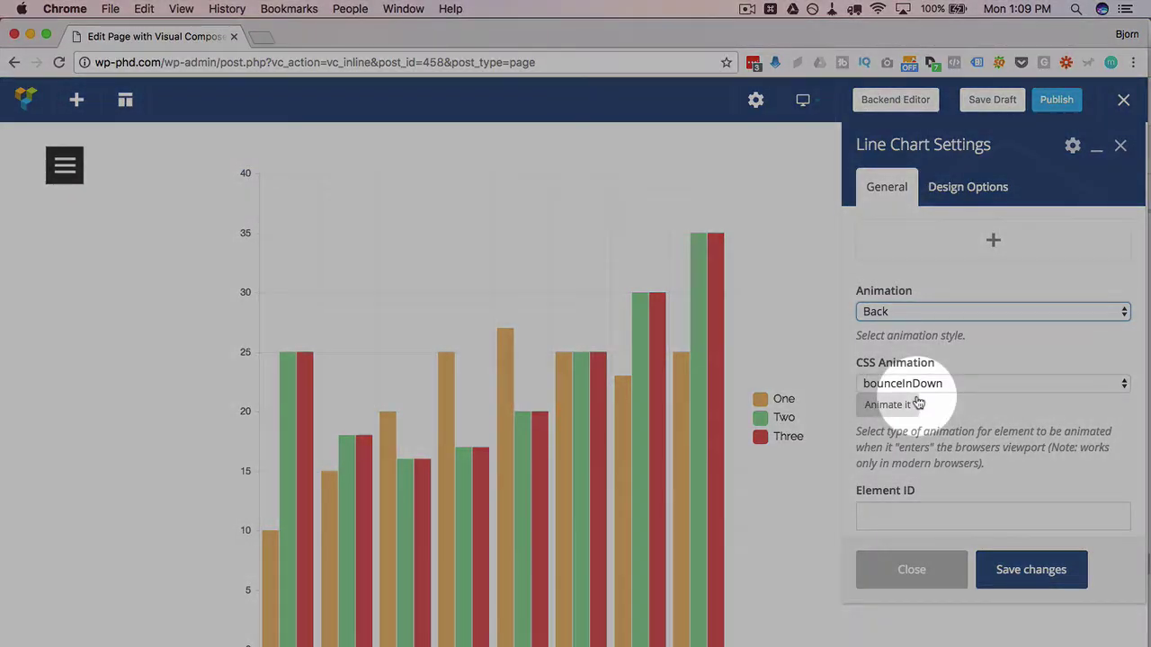
click(930, 384)
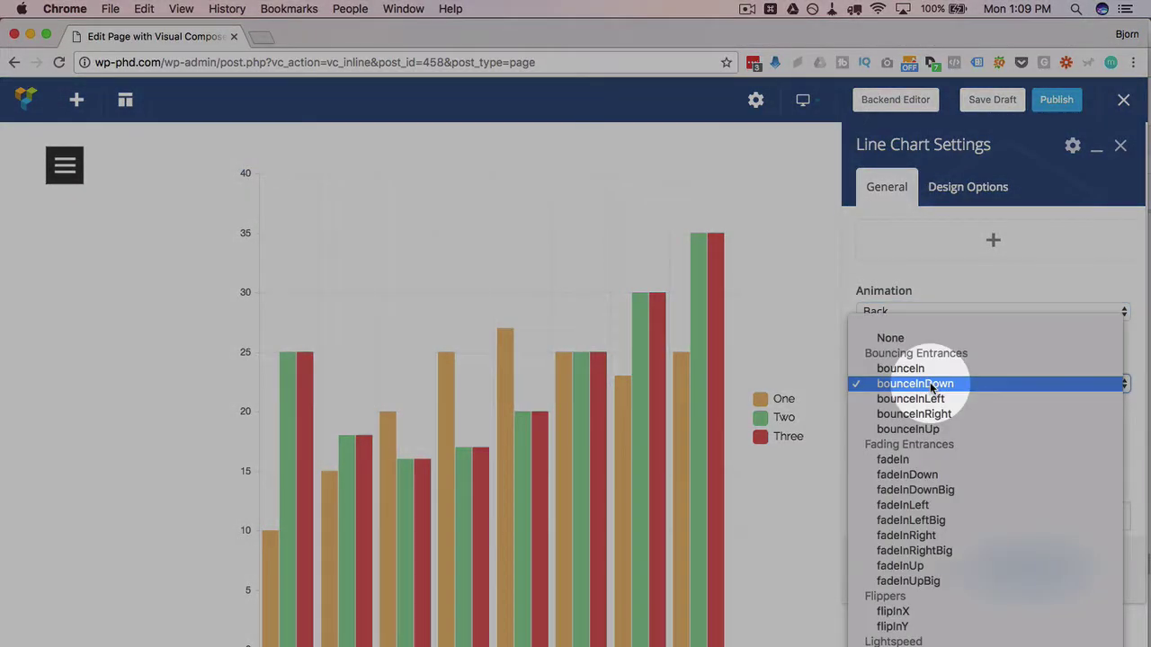
click(845, 310)
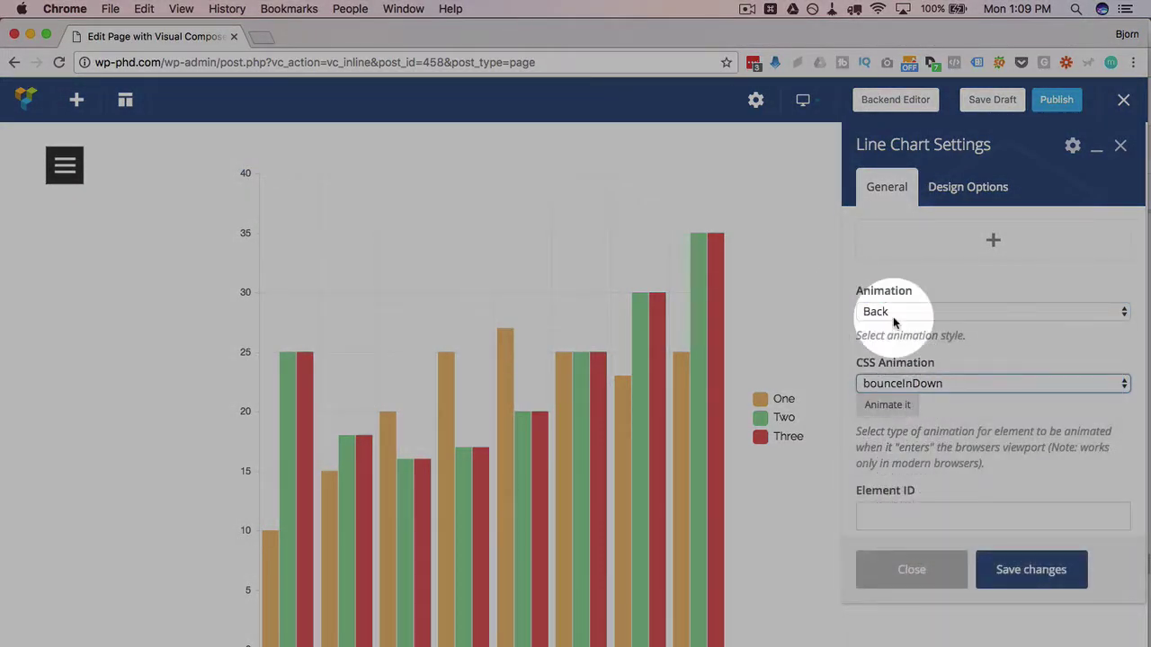
click(886, 312)
click(949, 413)
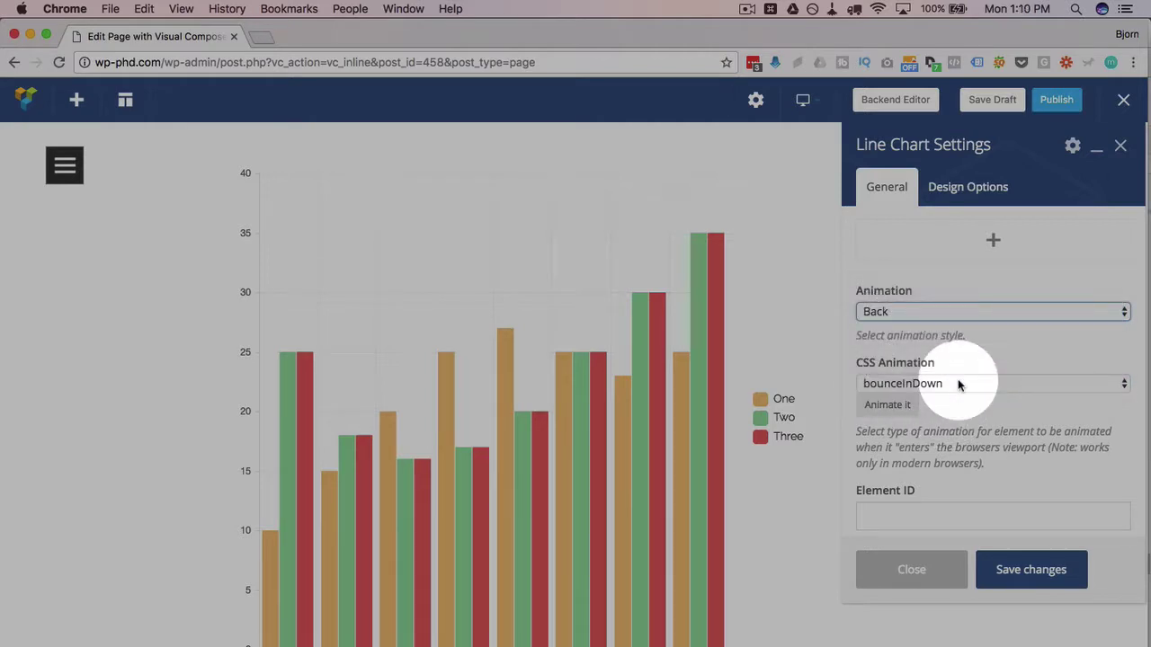
- Set the CSS entrance animation to None
click(958, 384)
click(931, 336)
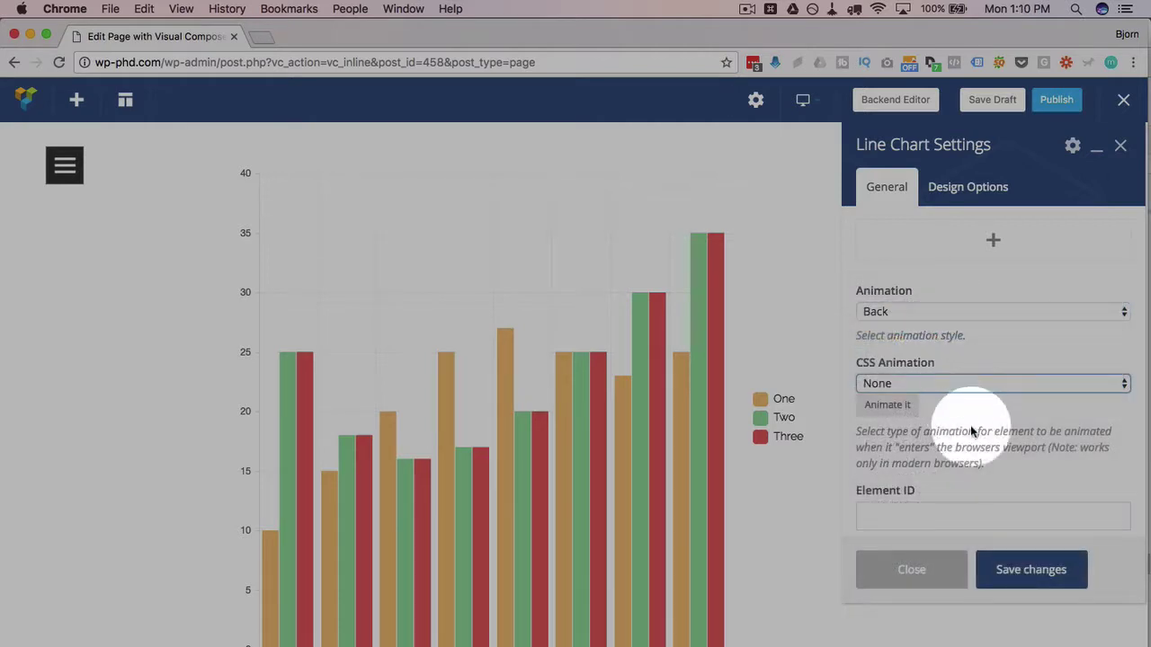
scroll(1022, 485, down, 3)
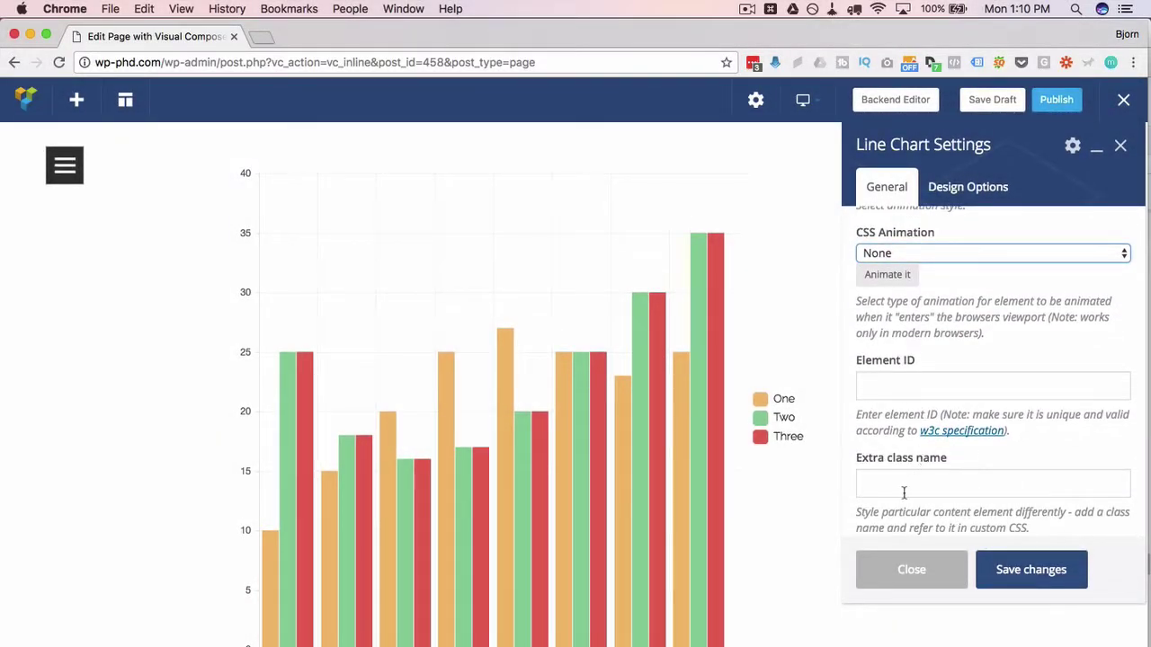
scroll(978, 479, up, 8)
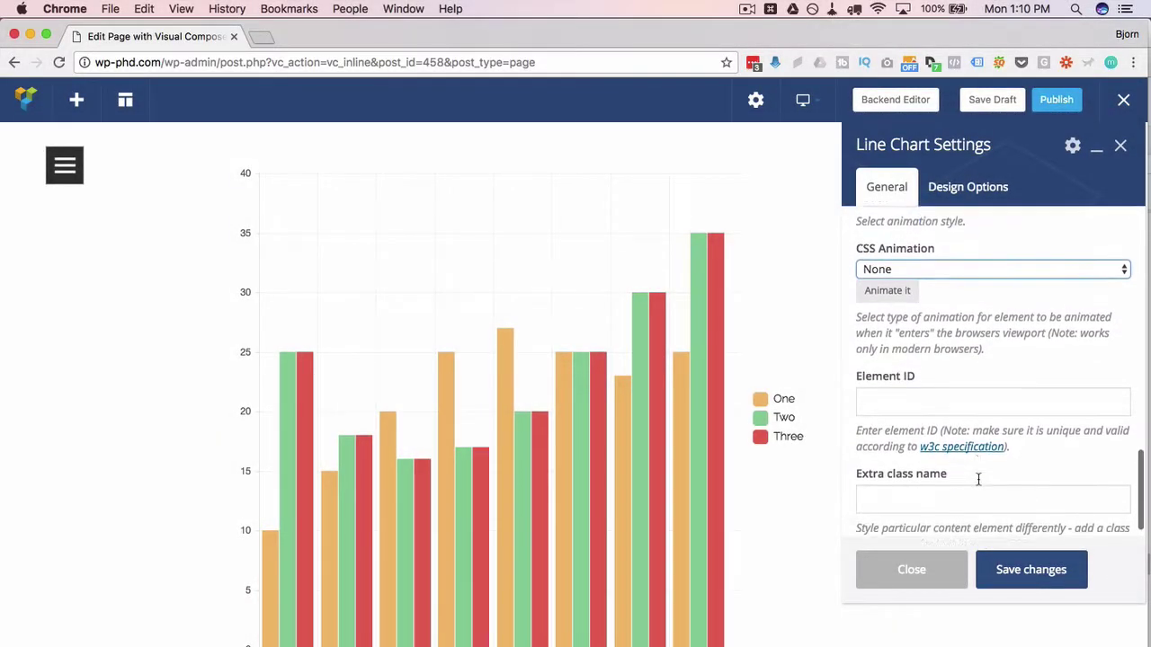
scroll(978, 479, up, 5)
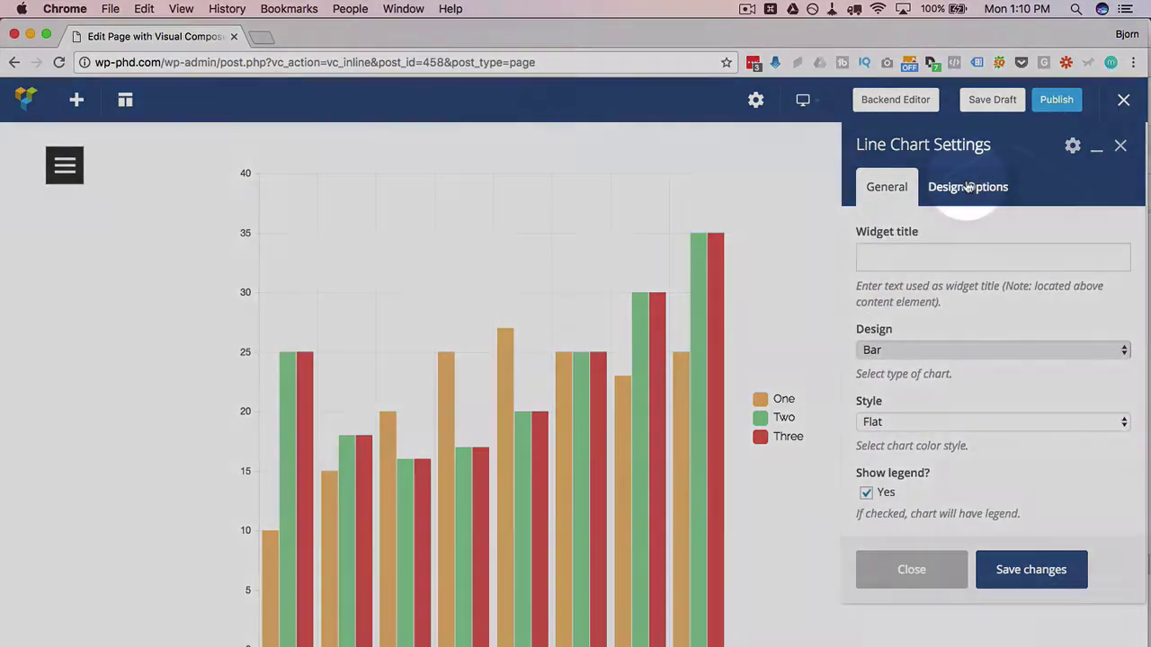
click(965, 187)
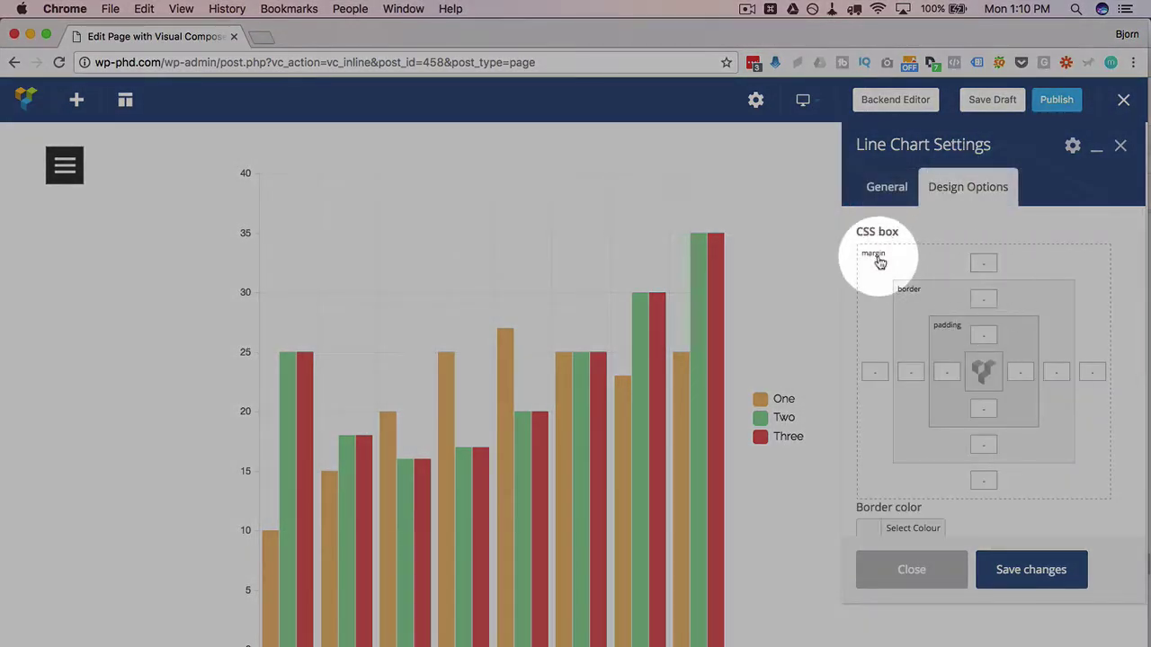
- Browse the Design Options unchanged, widen the settings panel, and return to General settings
scroll(914, 365, down, 1)
scroll(915, 365, down, 4)
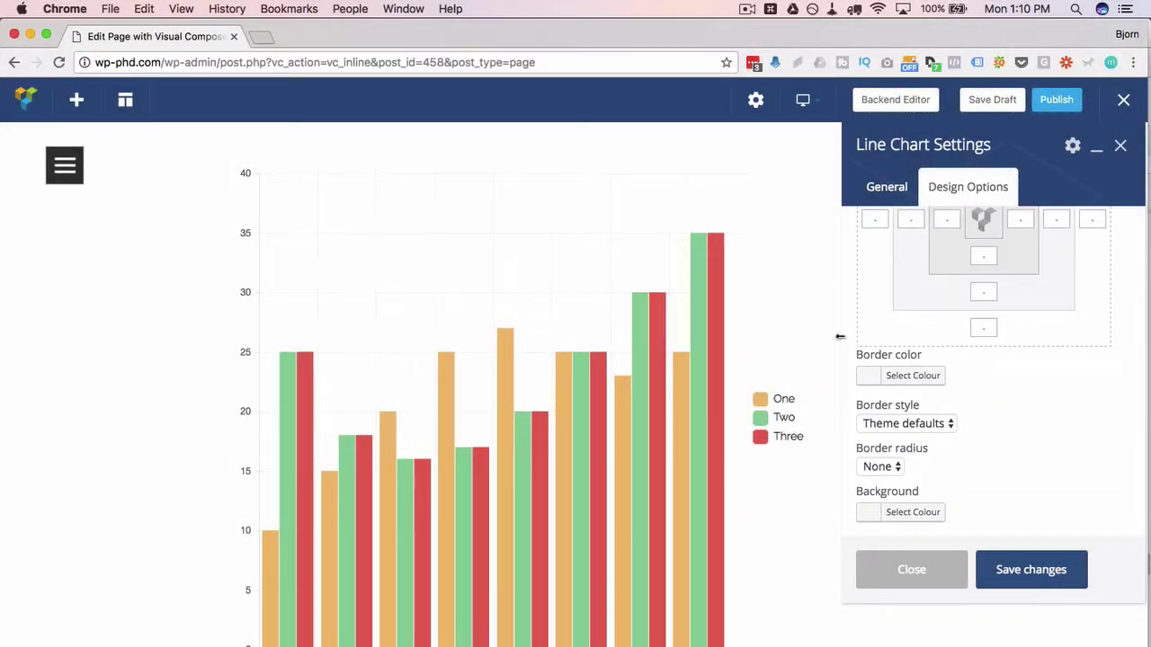
drag(816, 336, 765, 329)
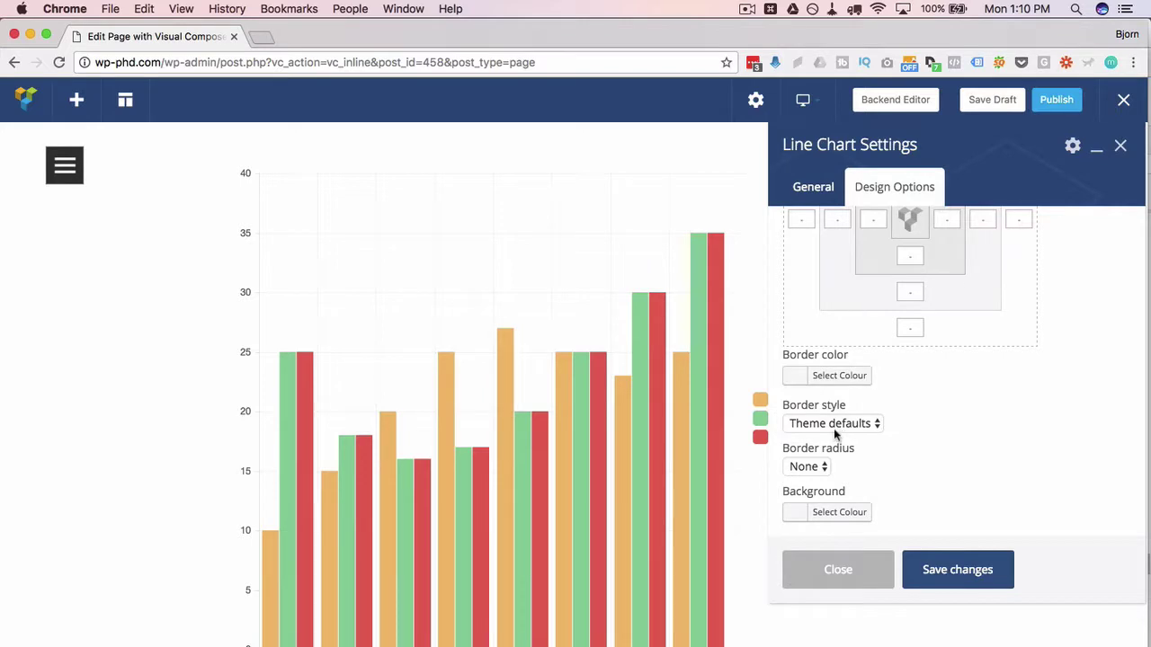
scroll(809, 468, down, 2)
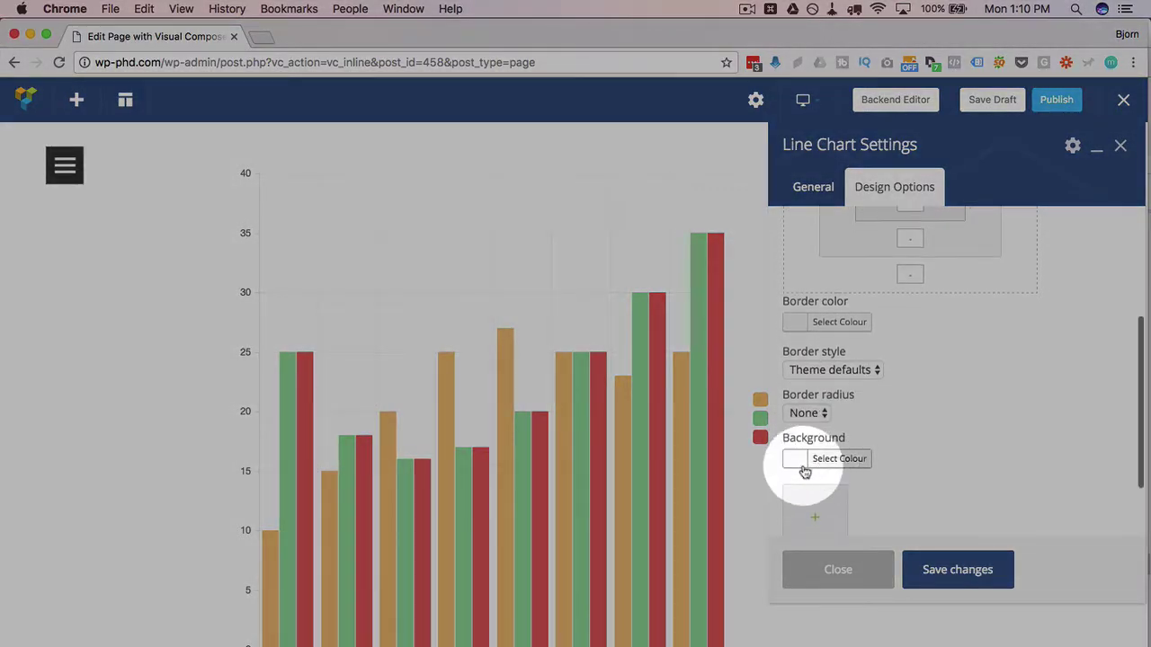
scroll(815, 477, down, 1)
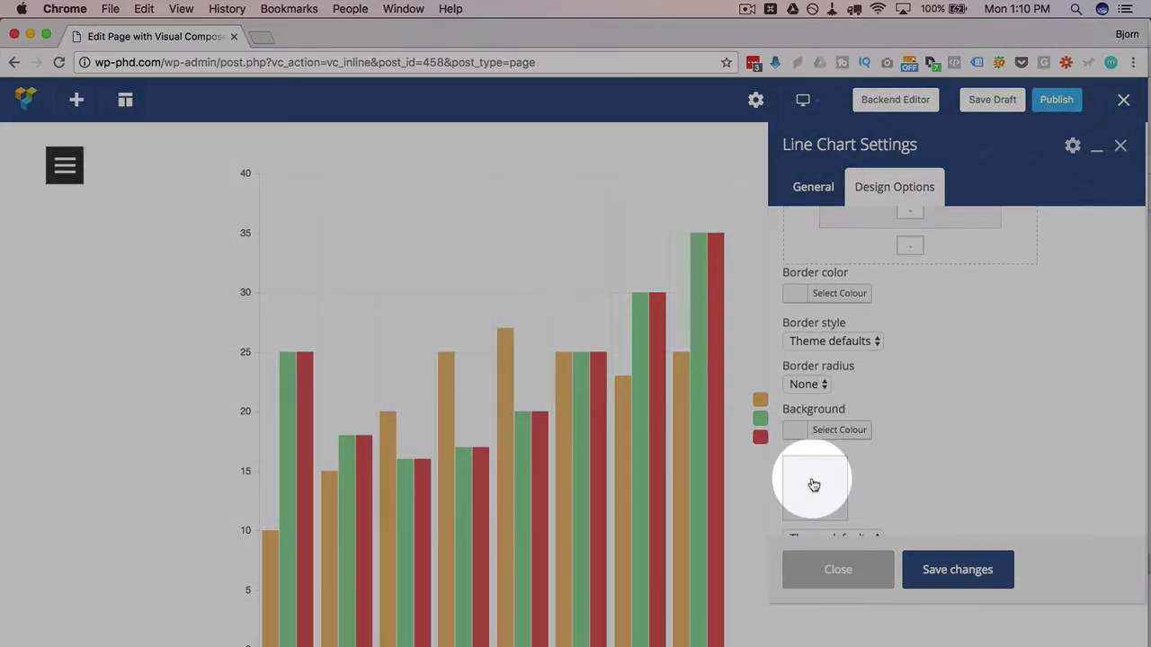
scroll(860, 465, down, 1)
scroll(899, 404, up, 2)
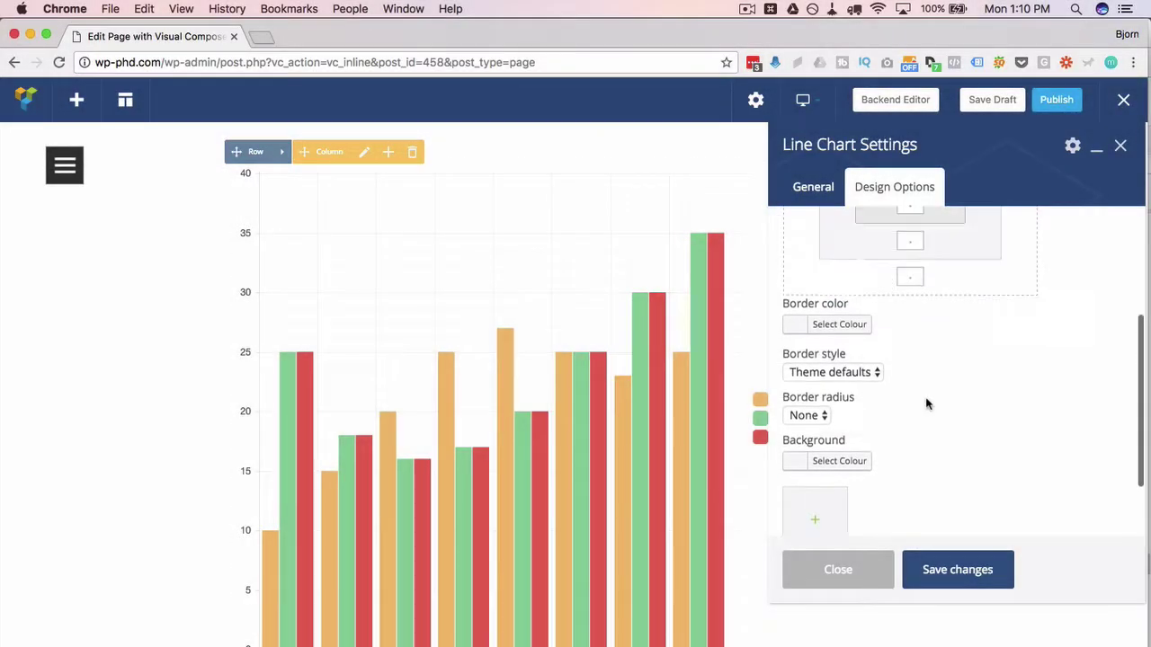
scroll(926, 404, up, 4)
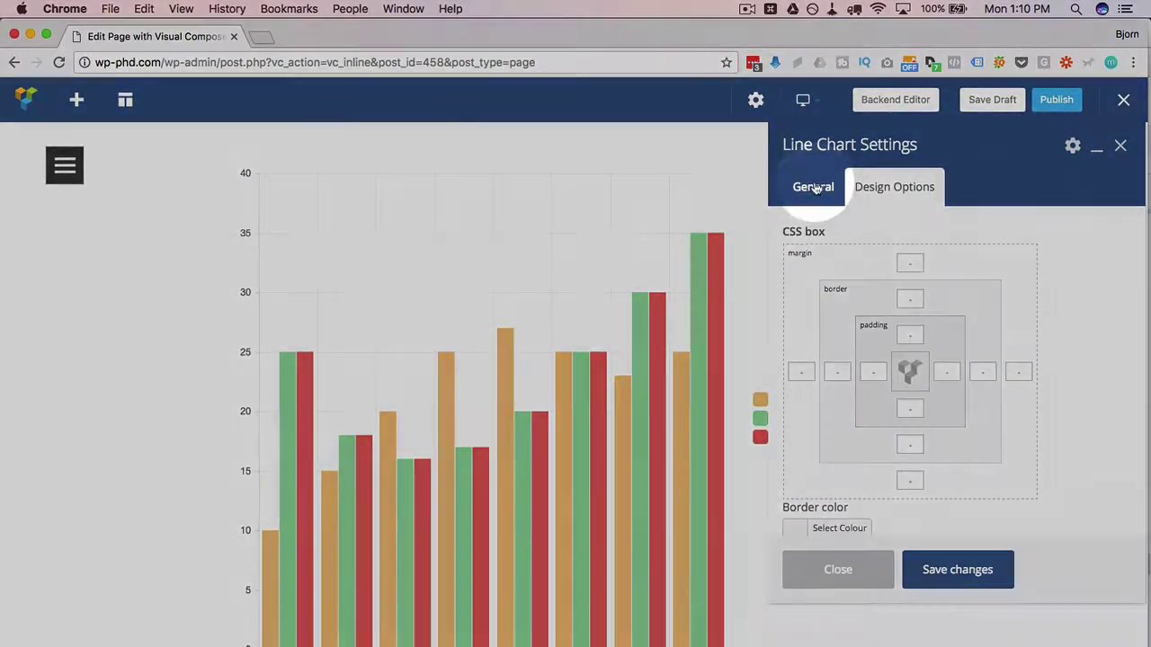
click(813, 187)
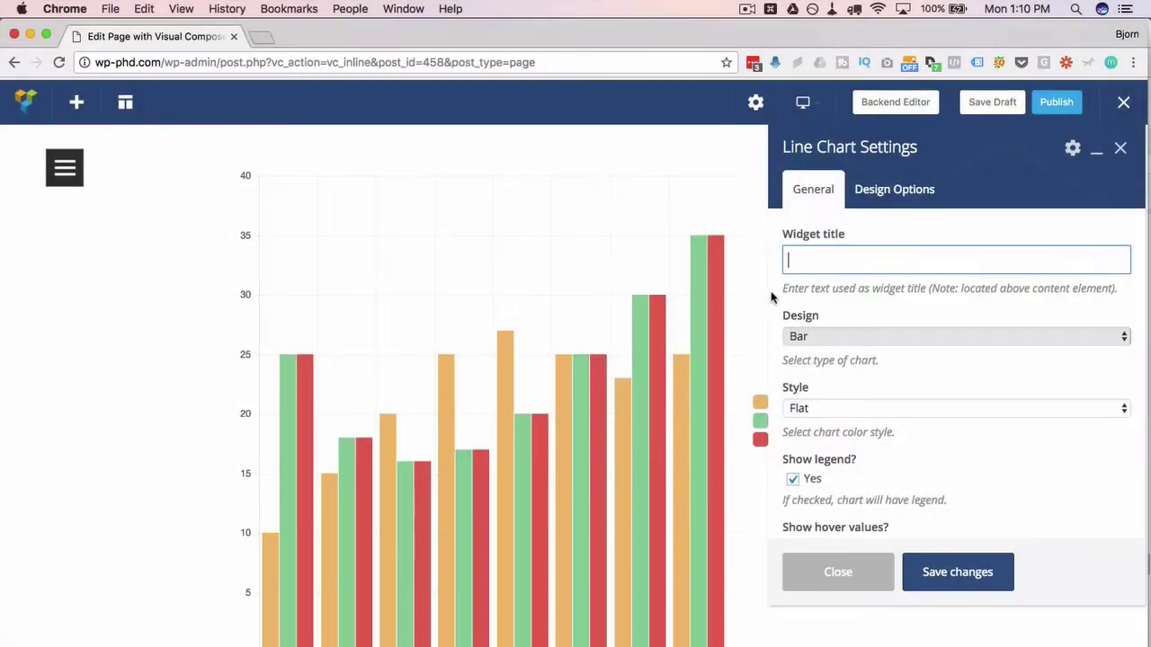
scroll(747, 306, up, 2)
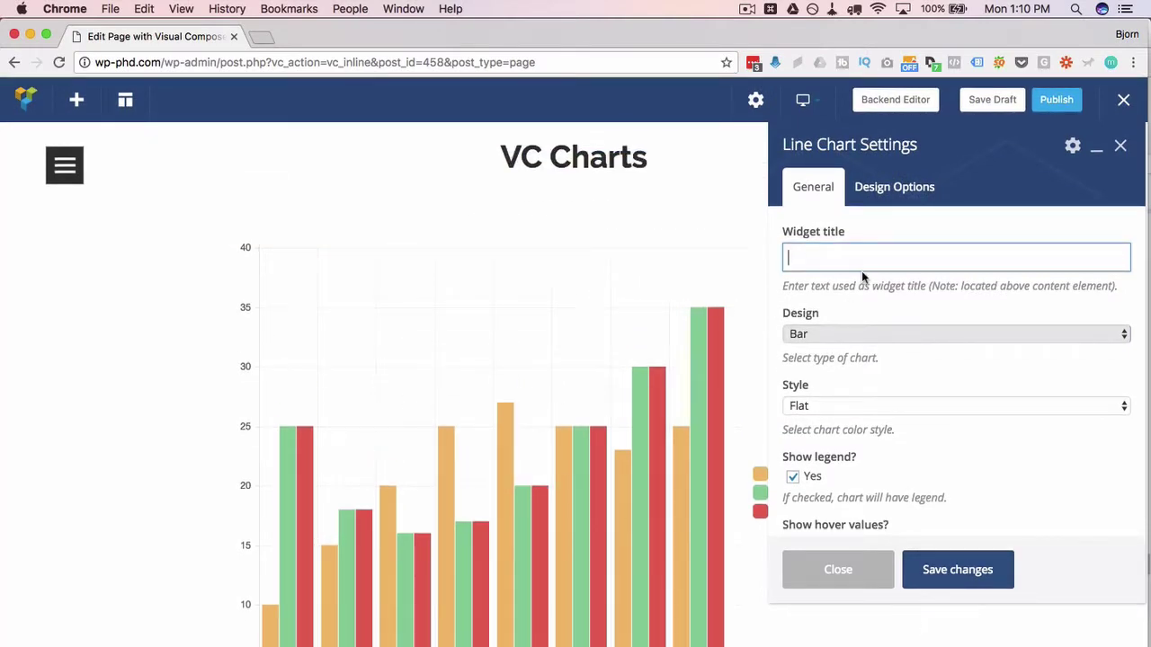
text(My Great Chart)
click(954, 569)
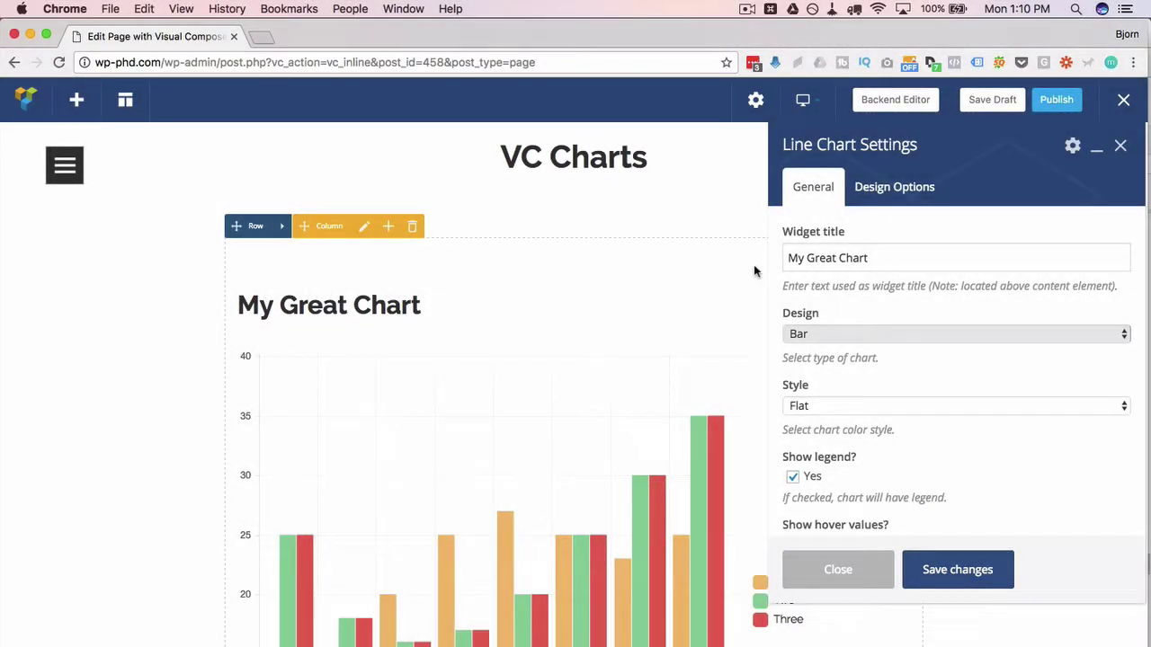
click(851, 260)
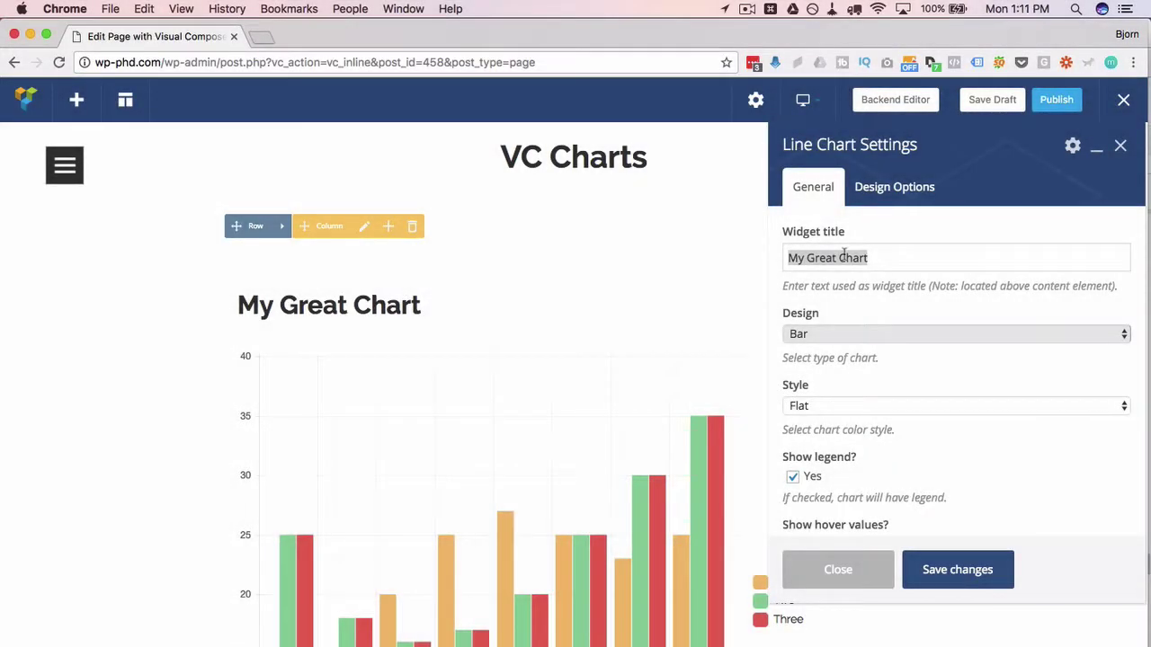
double_click(843, 257)
drag(872, 256, 750, 260)
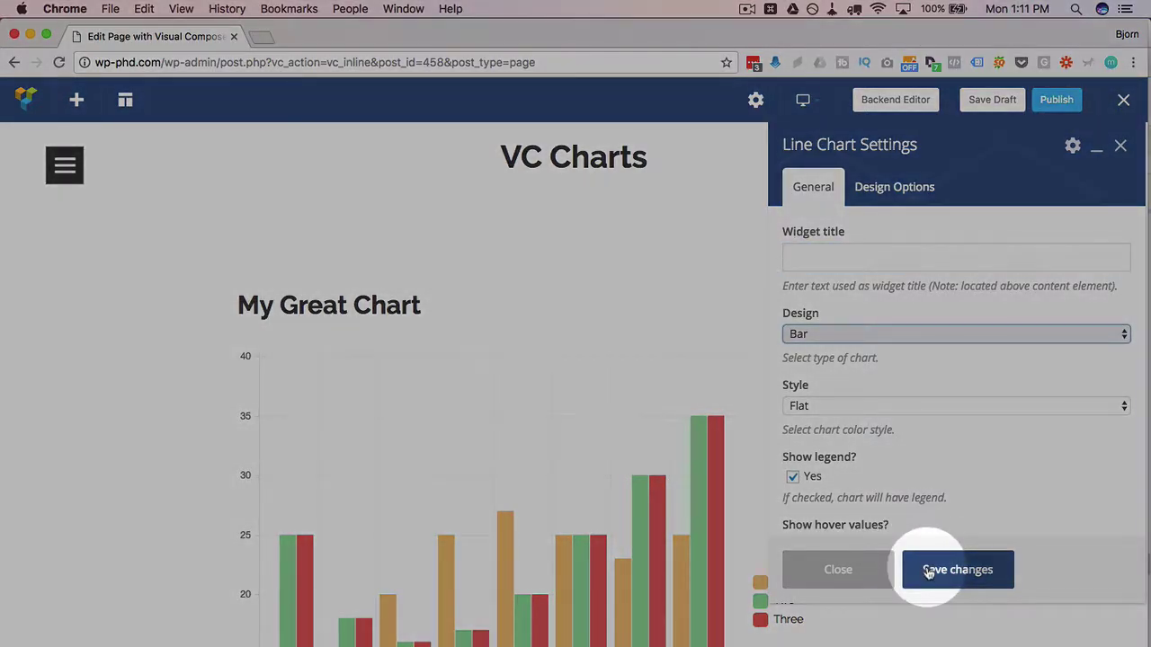
click(930, 570)
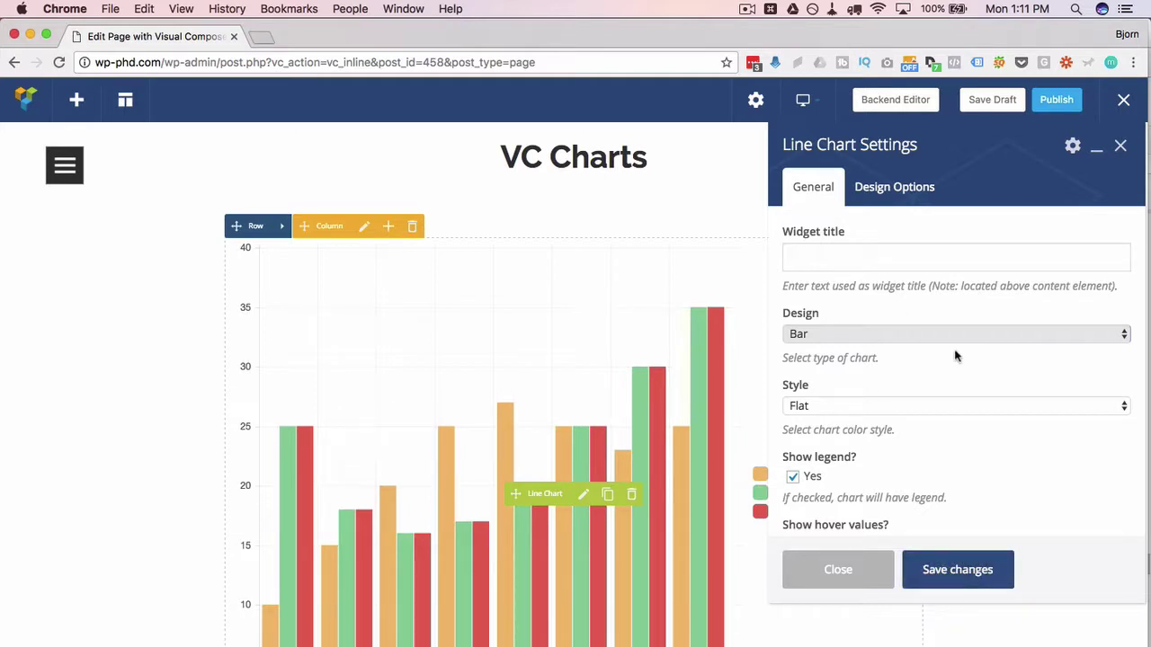
- Switch the chart Design from Bar to Line, save, and shift the settings panel right
right_click(711, 341)
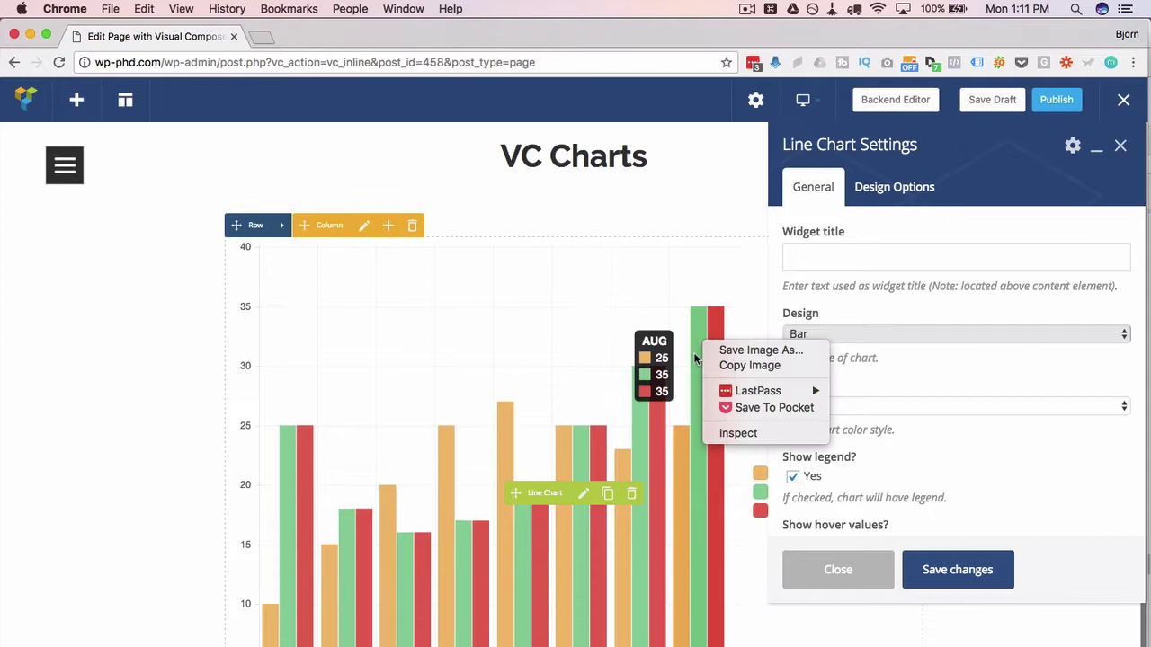
click(565, 523)
scroll(194, 449, down, 2)
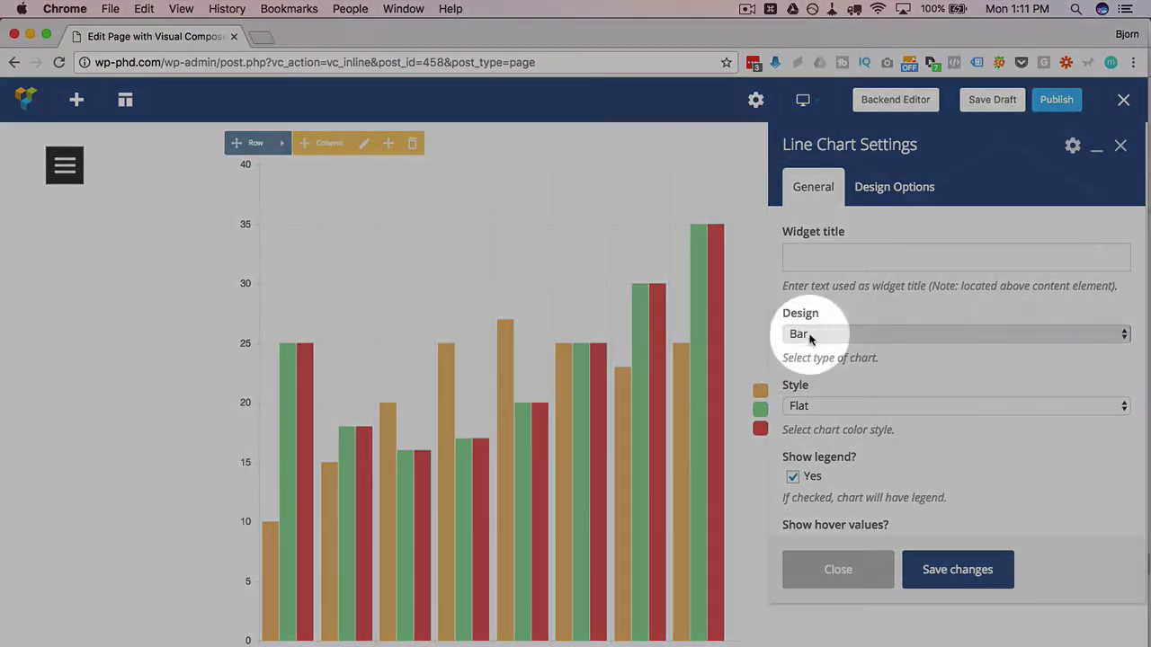
click(809, 334)
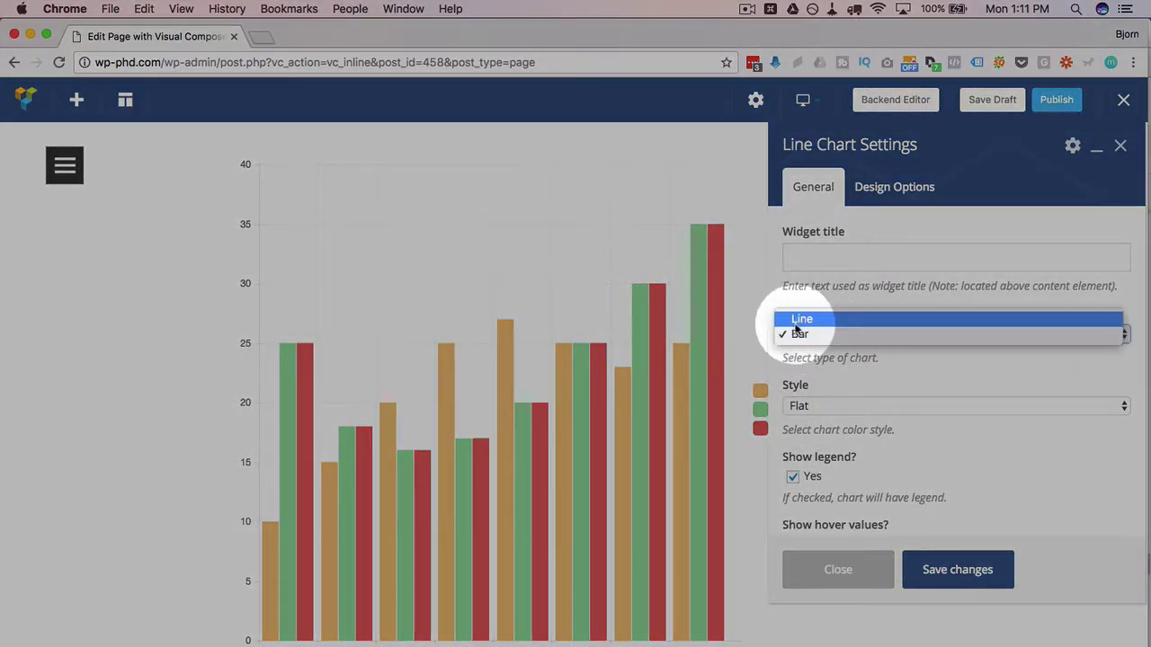
click(793, 334)
click(822, 335)
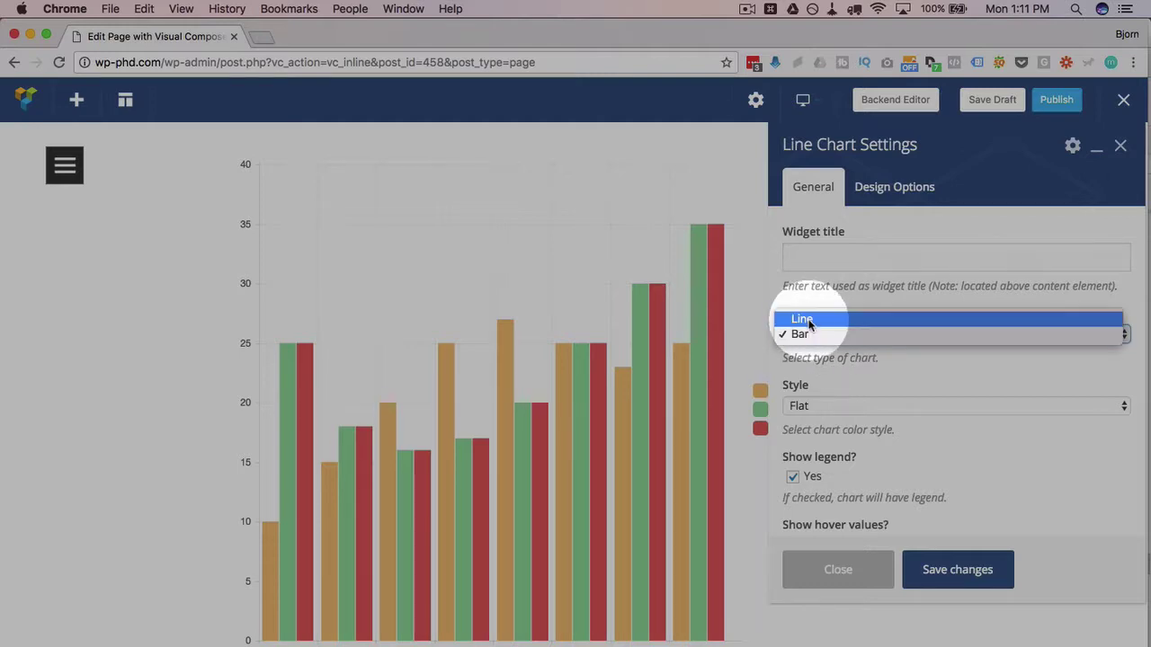
click(805, 318)
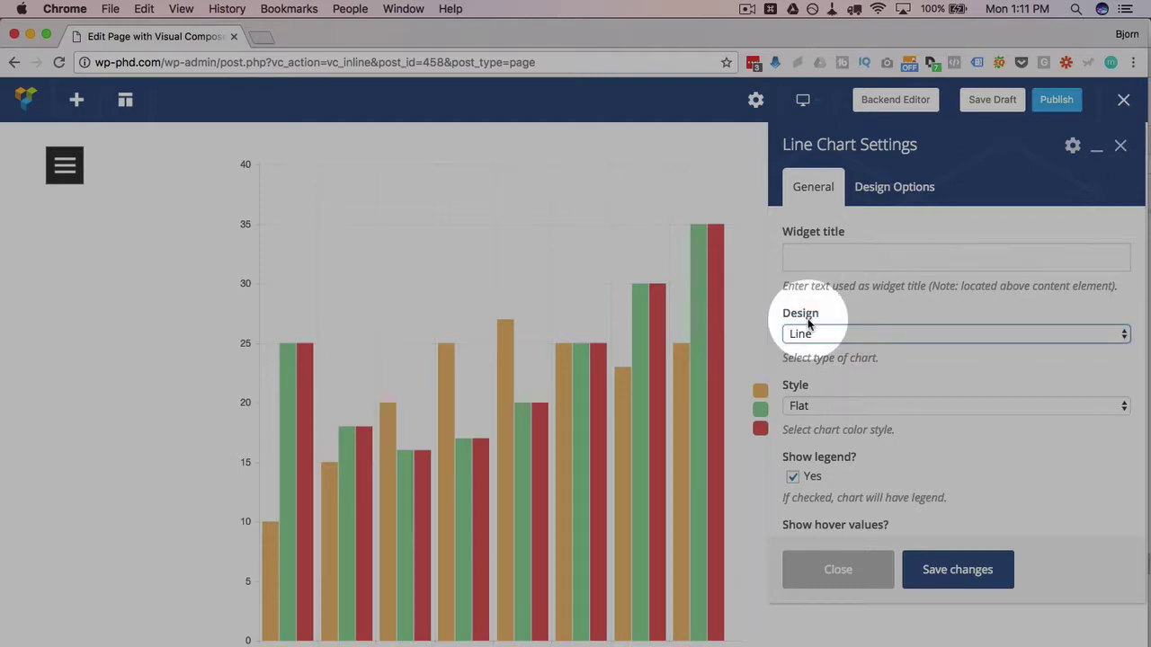
click(960, 570)
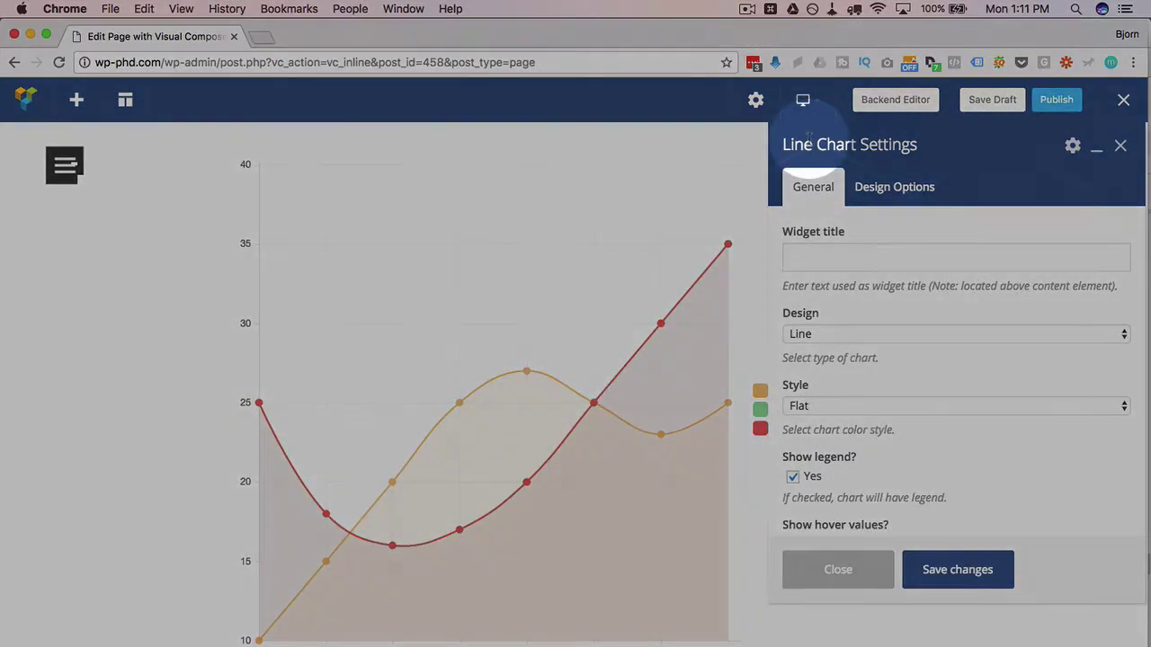
drag(809, 139, 892, 140)
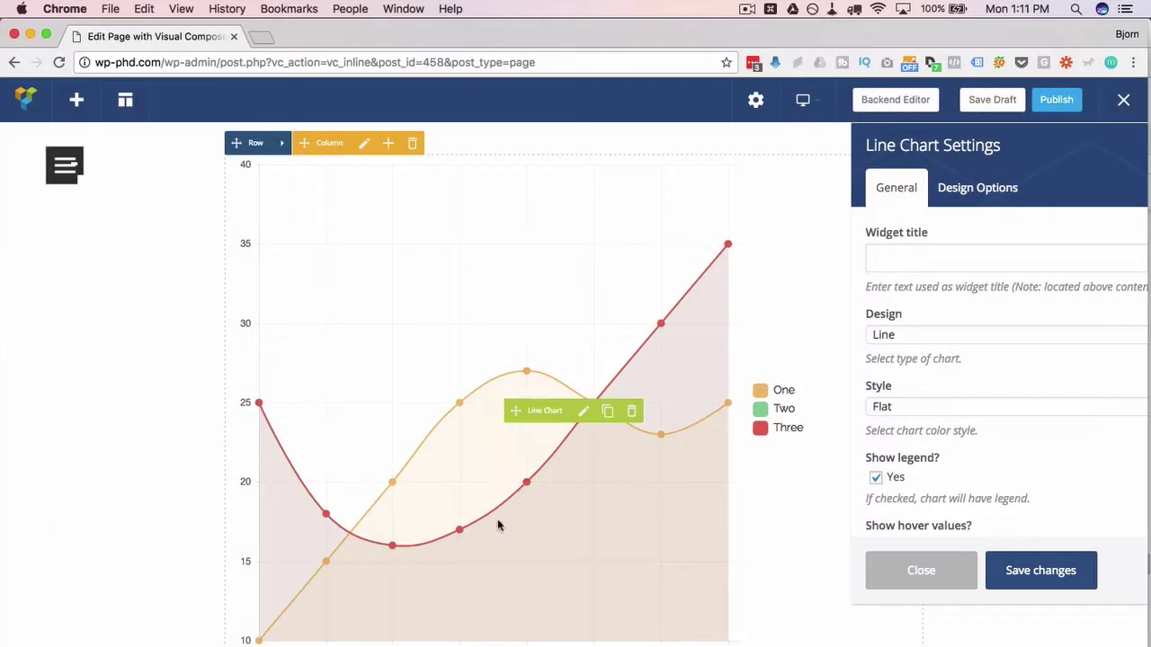
- Move dataset Three to the top of the list, save, then return it below Two
scroll(960, 460, down, 5)
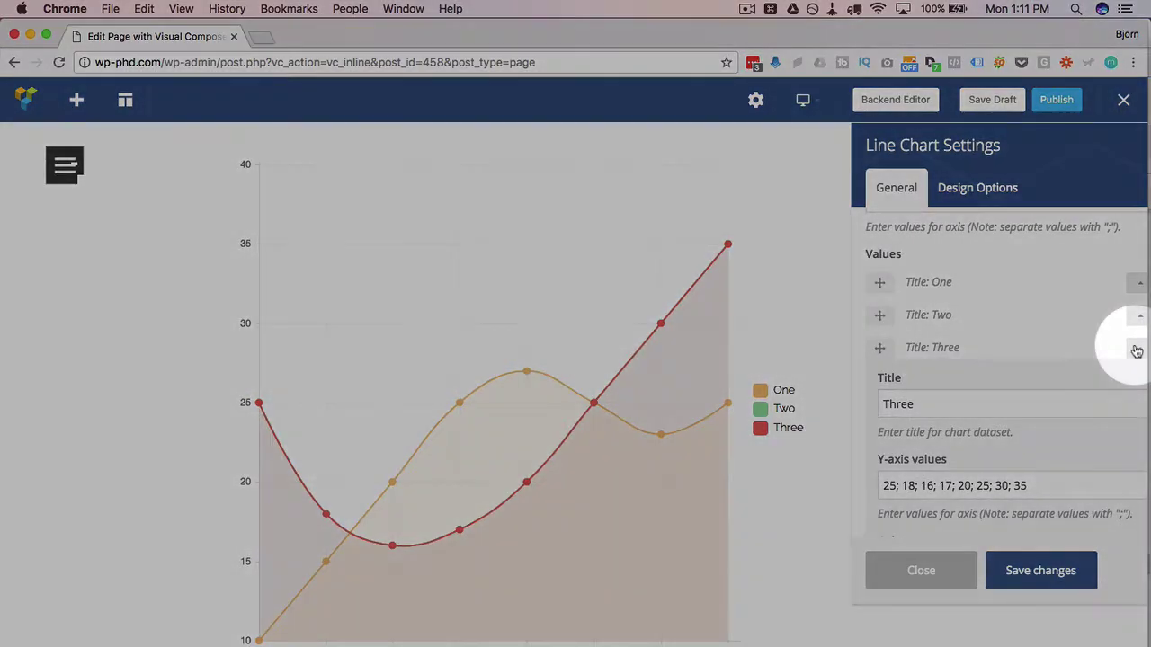
click(1139, 347)
drag(848, 285, 743, 310)
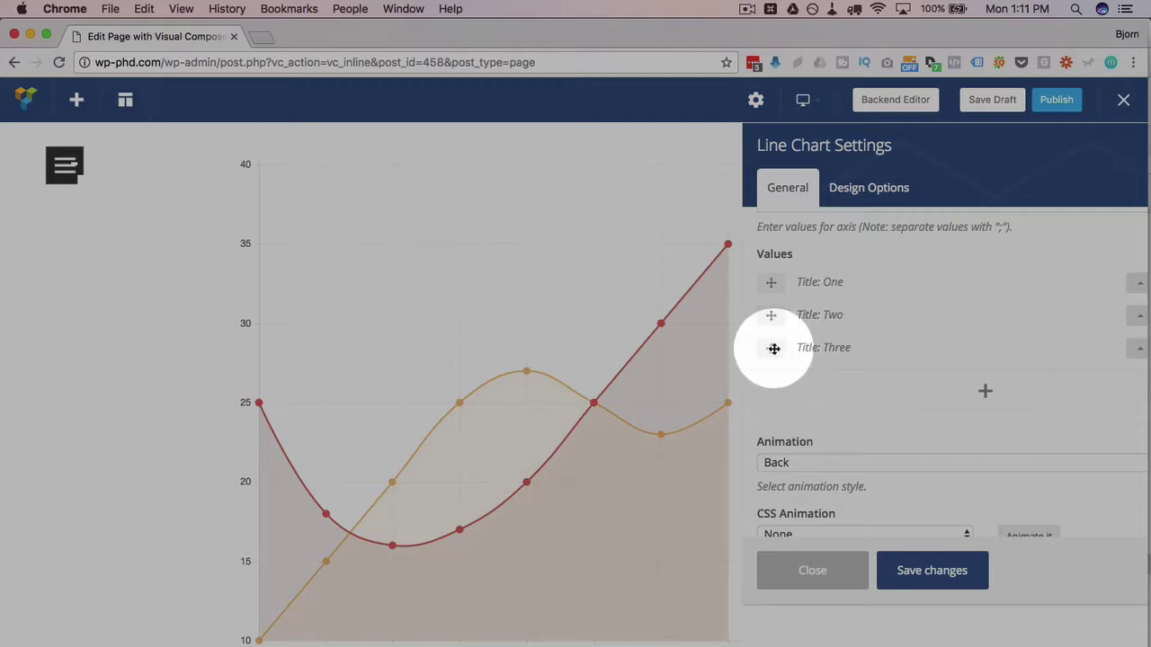
drag(773, 348, 771, 283)
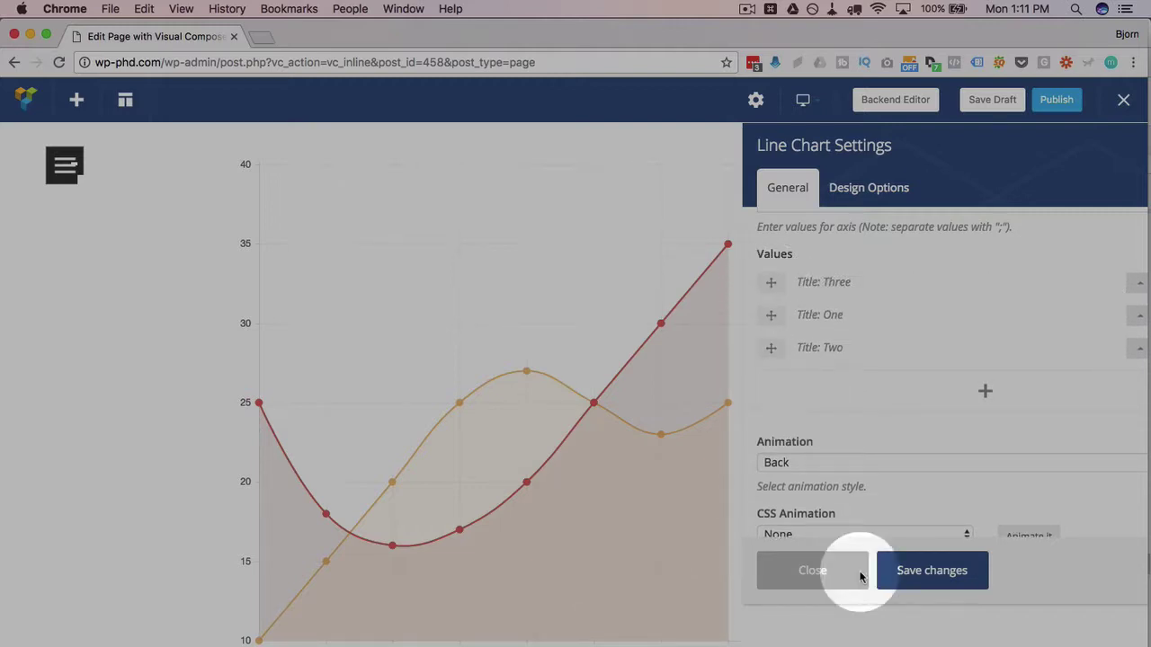
click(929, 572)
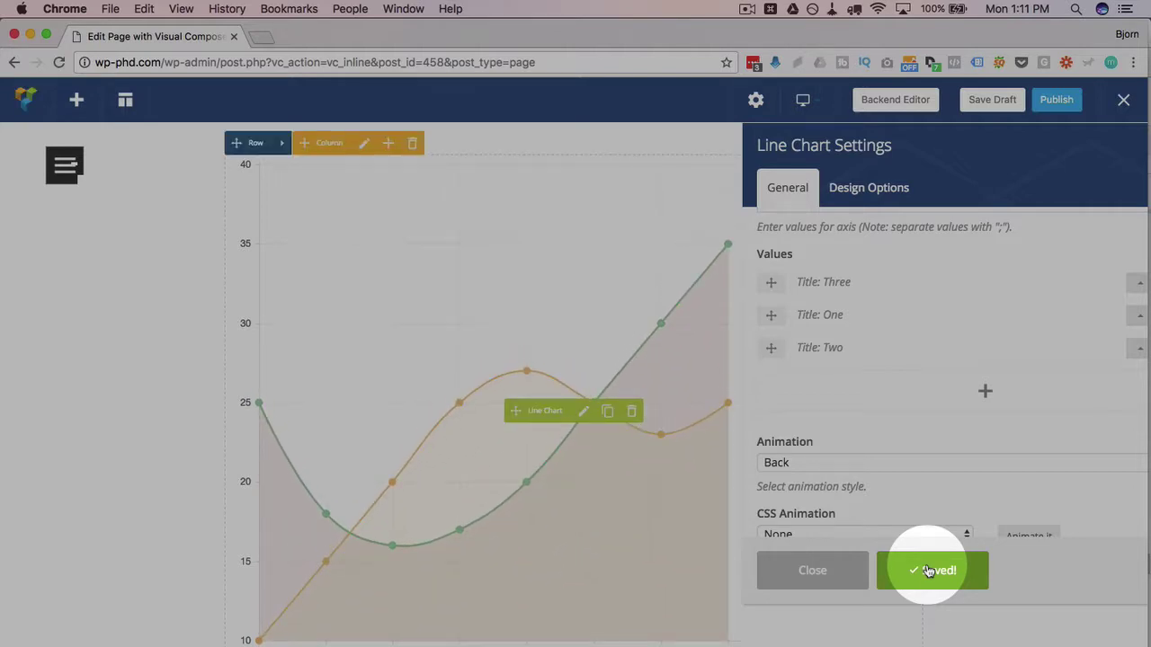
drag(767, 282, 765, 350)
- End dataset Three's values with 40, save, and close the line chart settings
click(1140, 349)
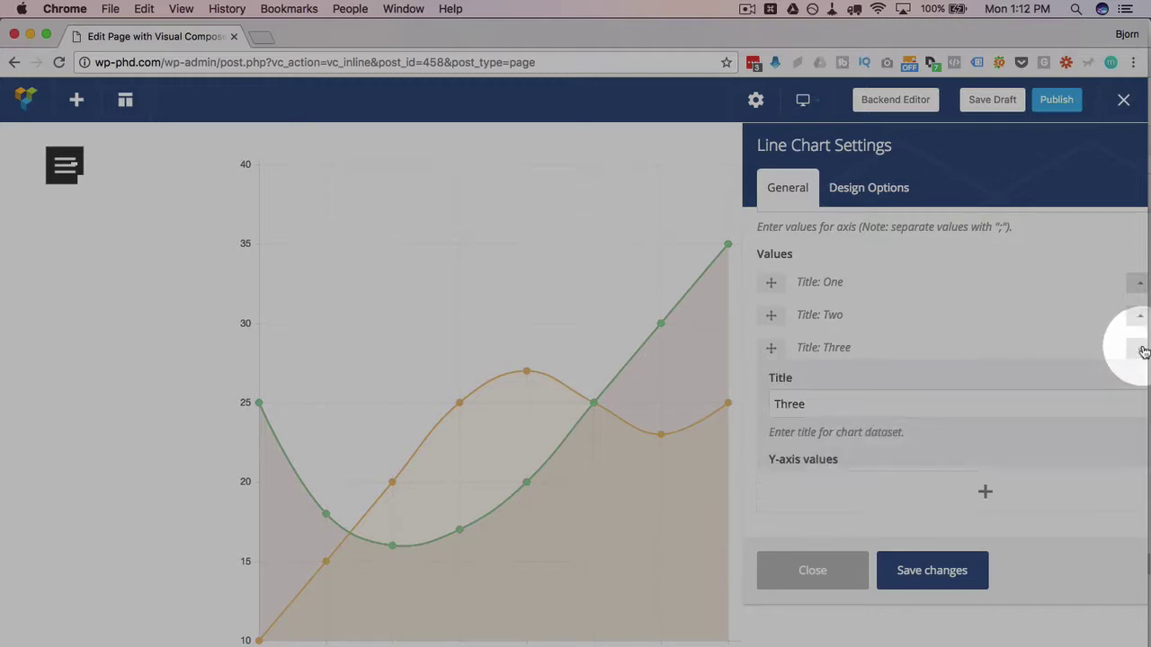
scroll(899, 422, down, 1)
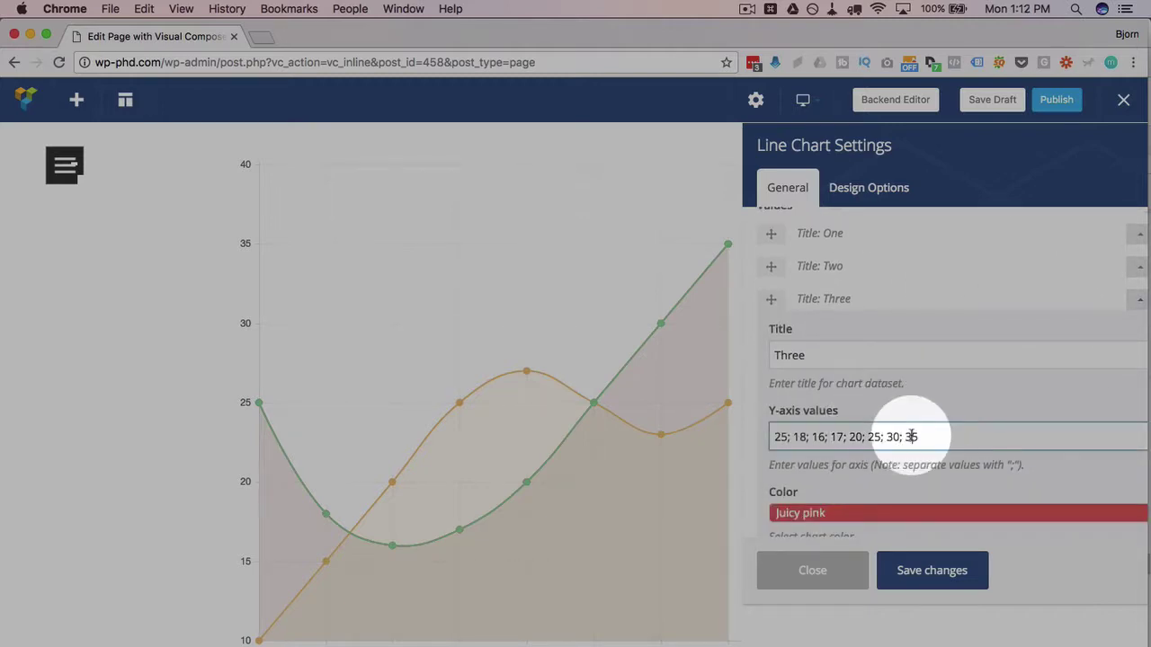
text(40)
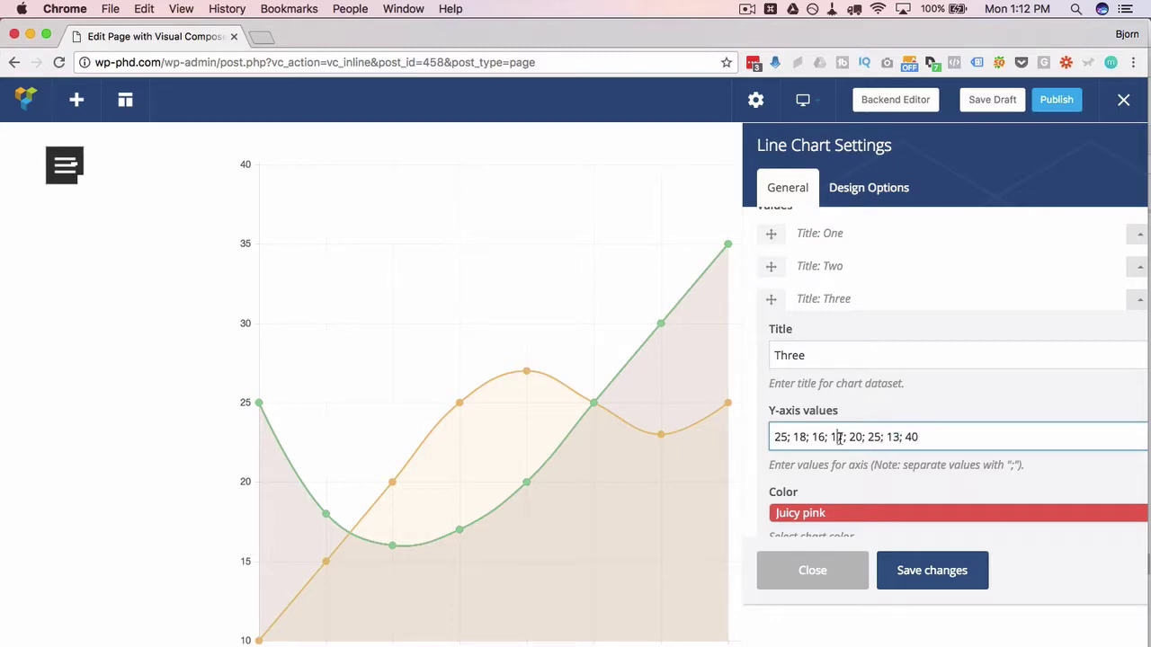
click(929, 555)
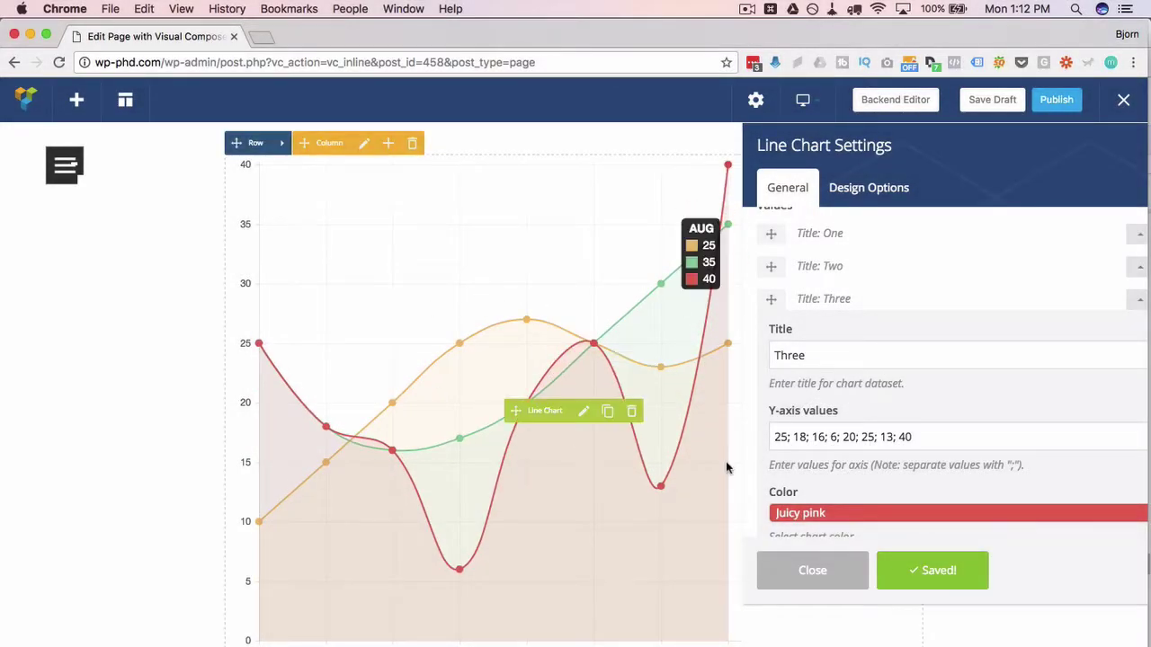
click(1140, 300)
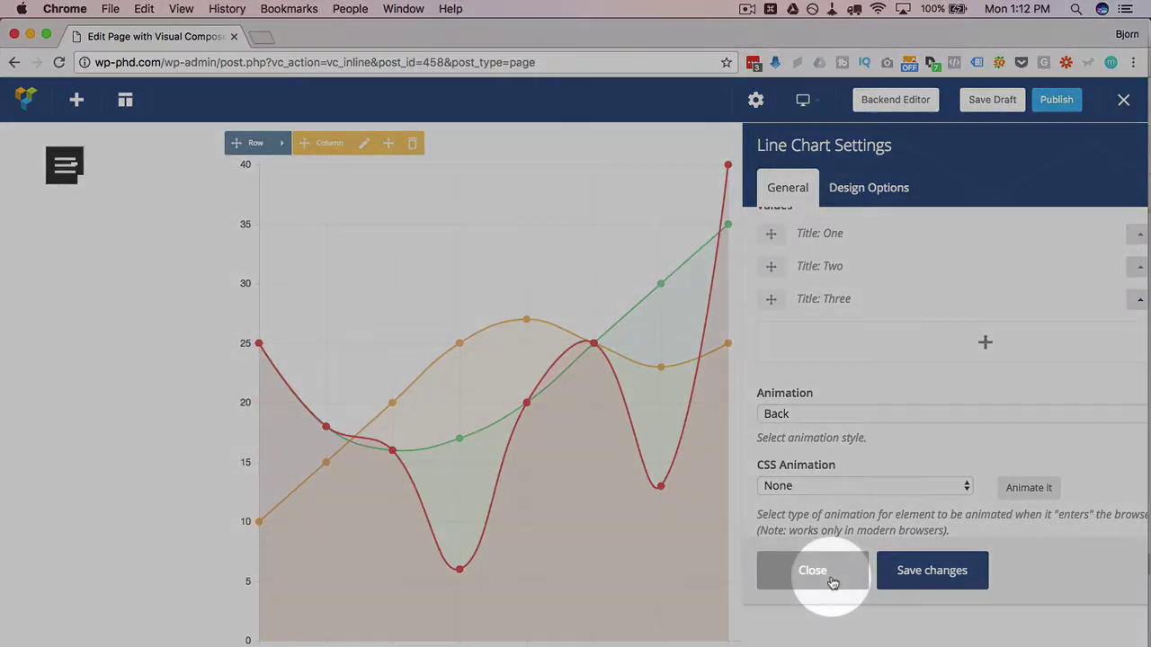
click(916, 573)
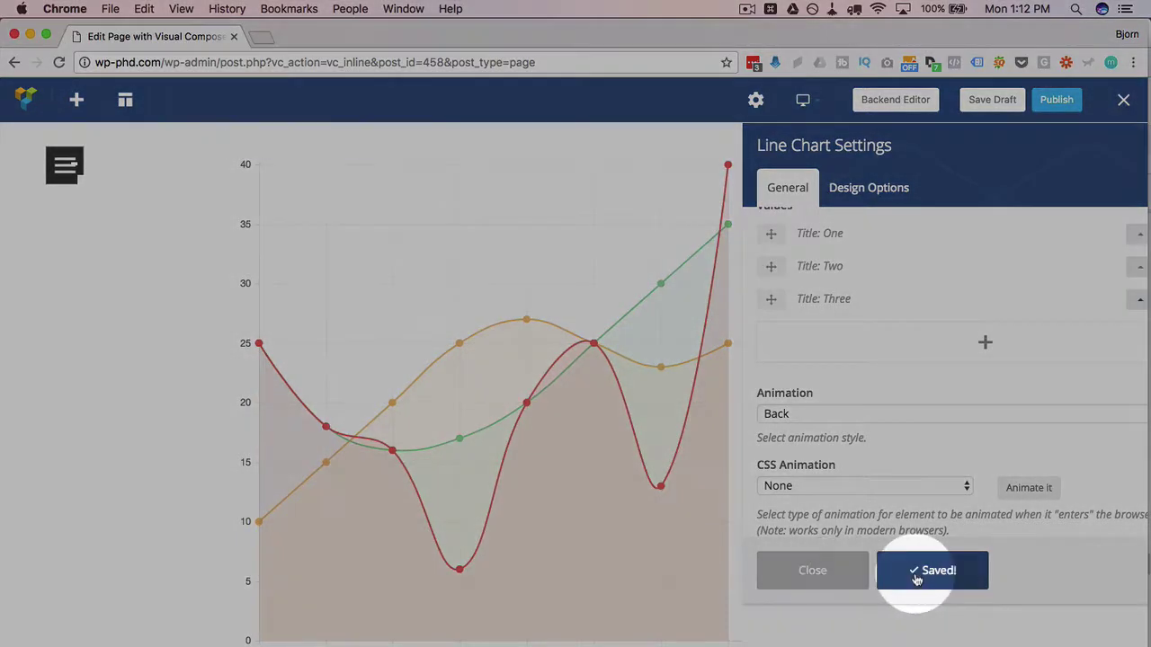
click(799, 574)
scroll(848, 508, down, 3)
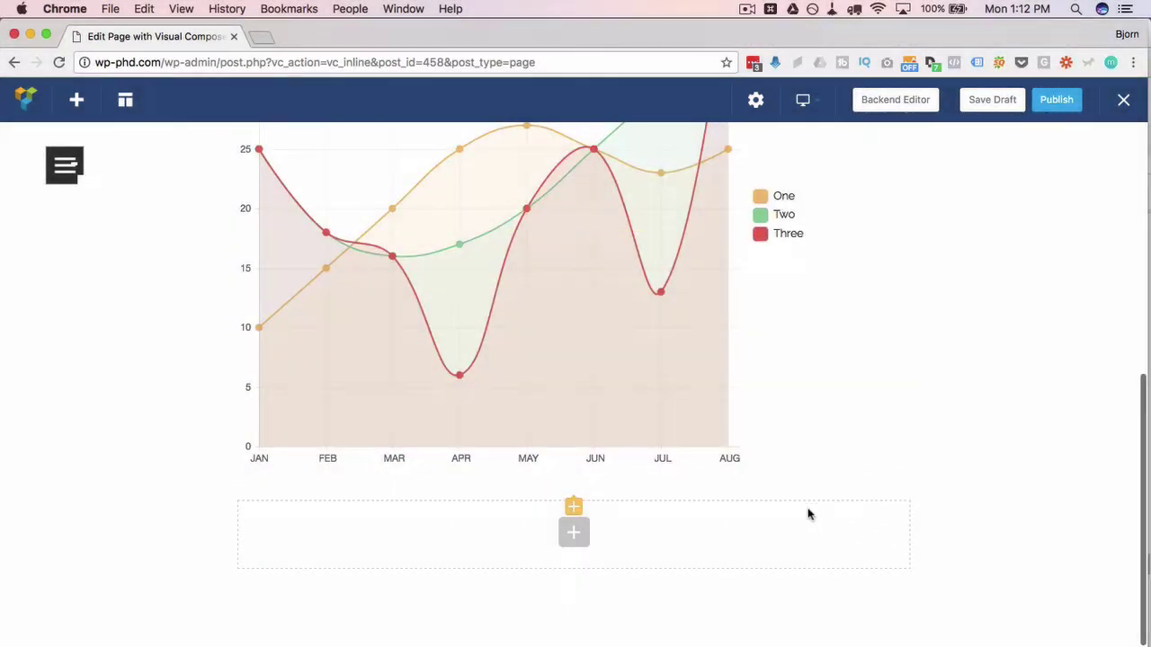
- Add a Round Chart to the empty row and save its Design as Doughnut
click(573, 539)
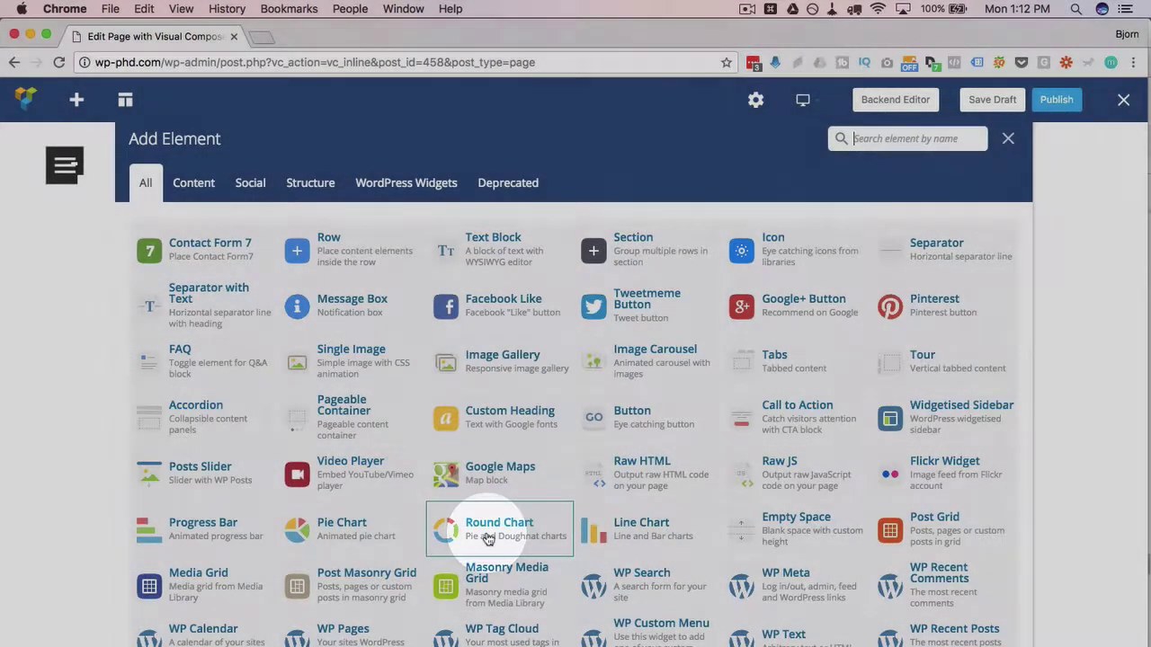
click(486, 538)
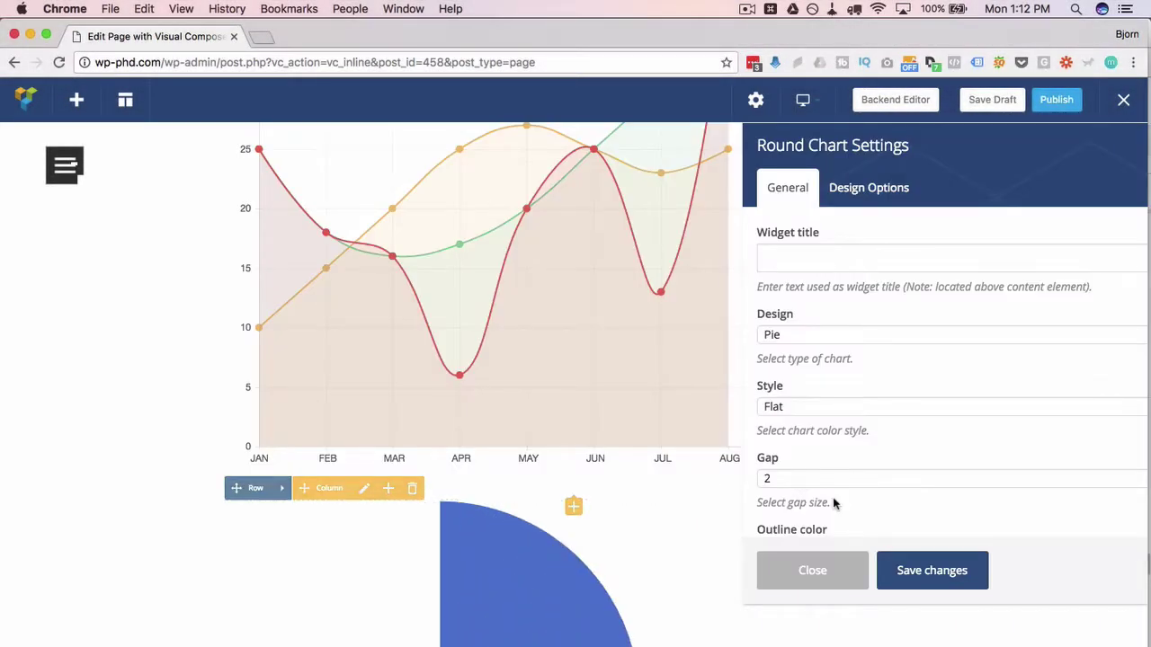
scroll(834, 504, down, 3)
scroll(972, 378, up, 4)
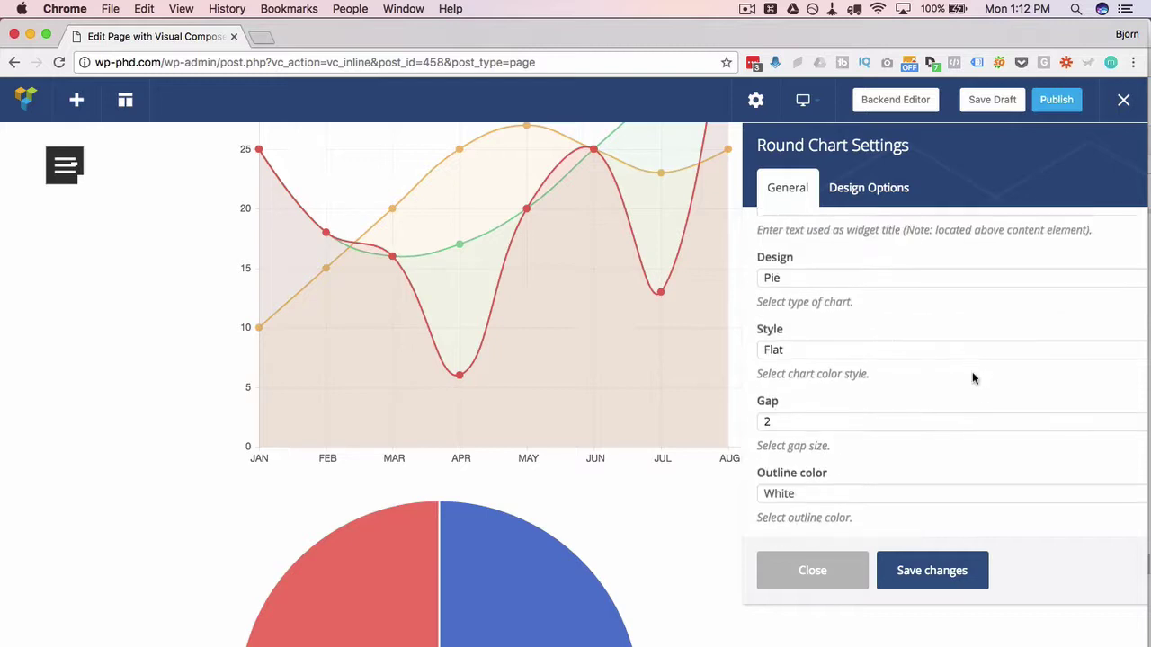
scroll(469, 510, down, 5)
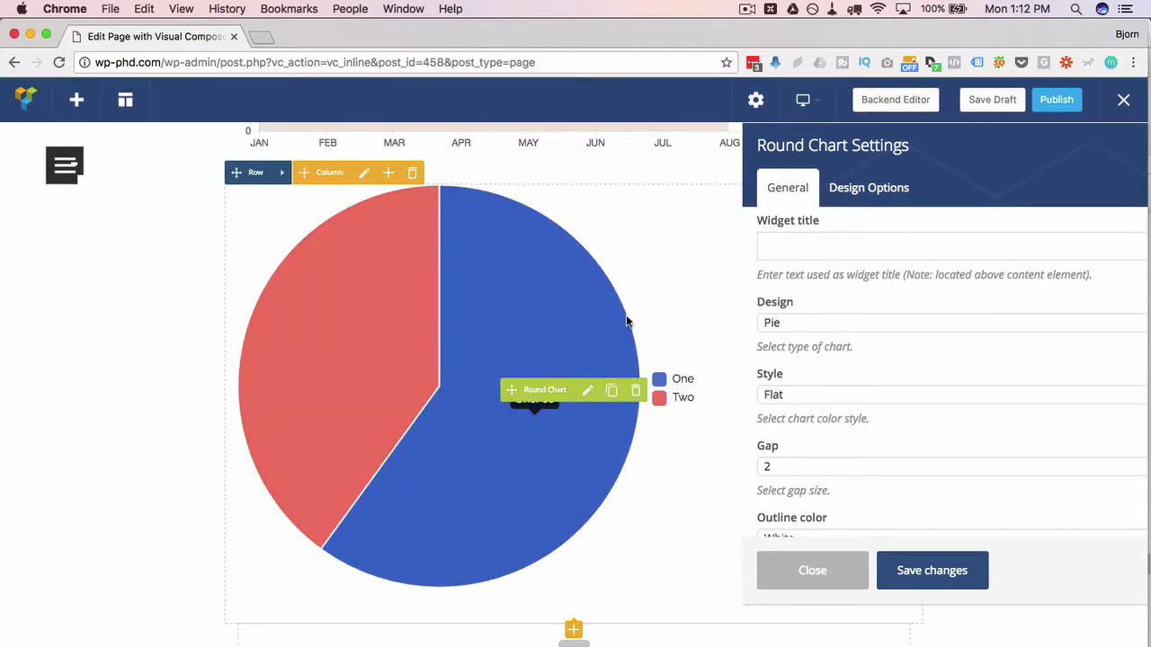
click(798, 322)
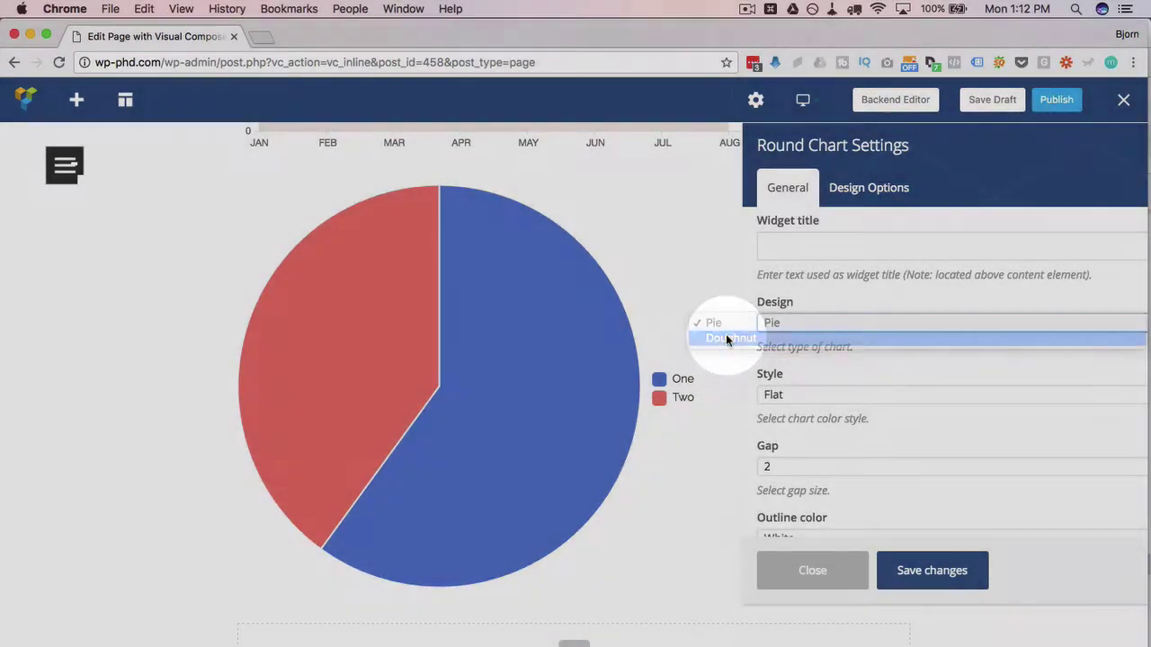
click(728, 338)
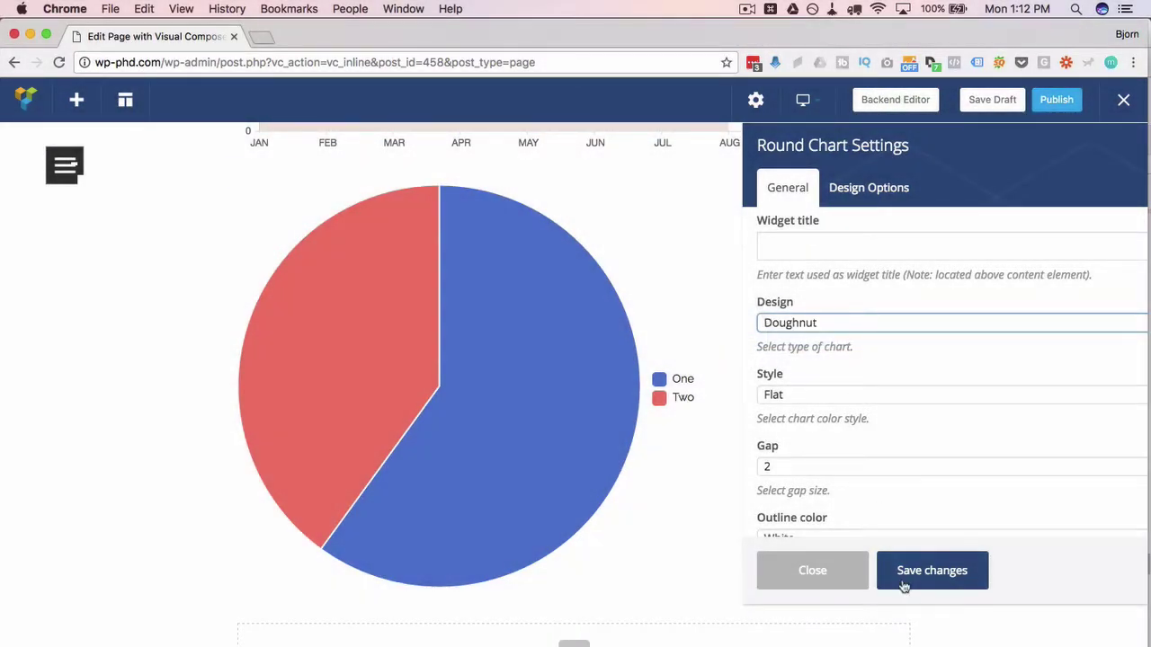
click(905, 586)
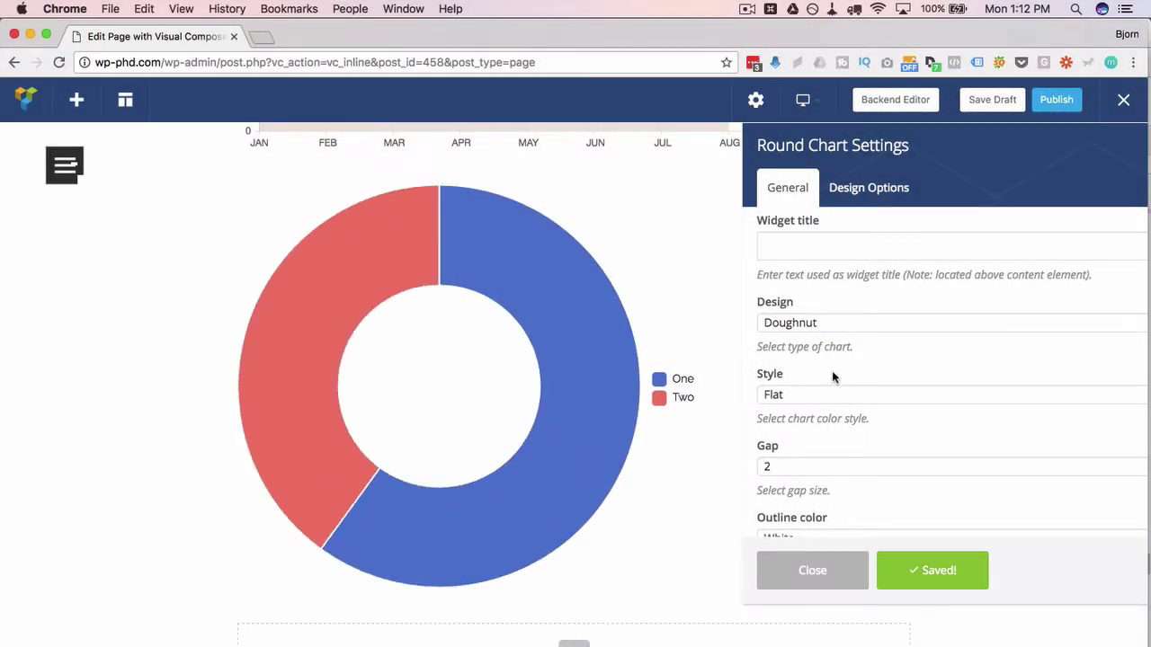
- Keep the Flat colour style and set the doughnut's segment gap to 5, saving it
scroll(832, 370, down, 2)
click(815, 355)
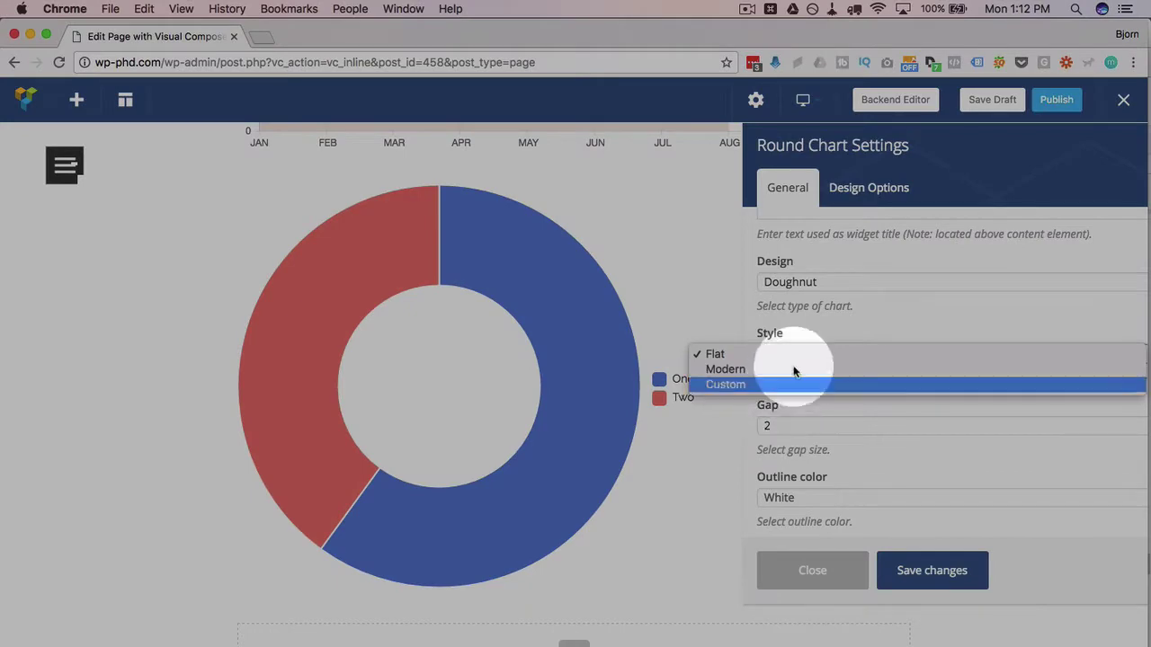
click(766, 326)
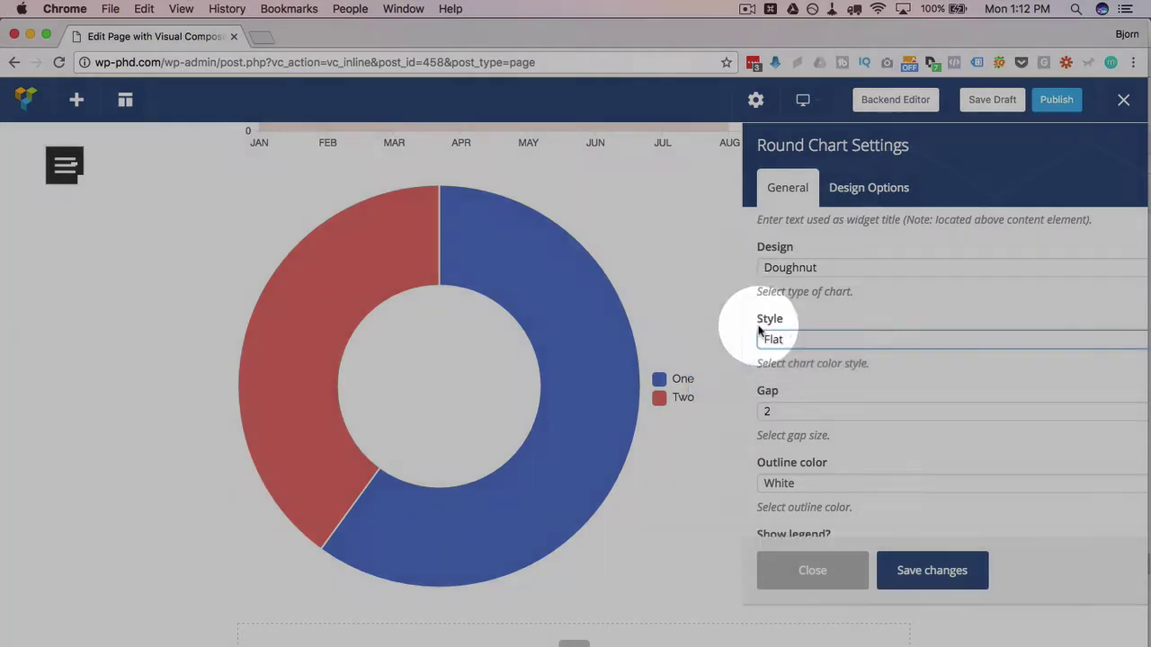
scroll(775, 315, down, 3)
click(789, 306)
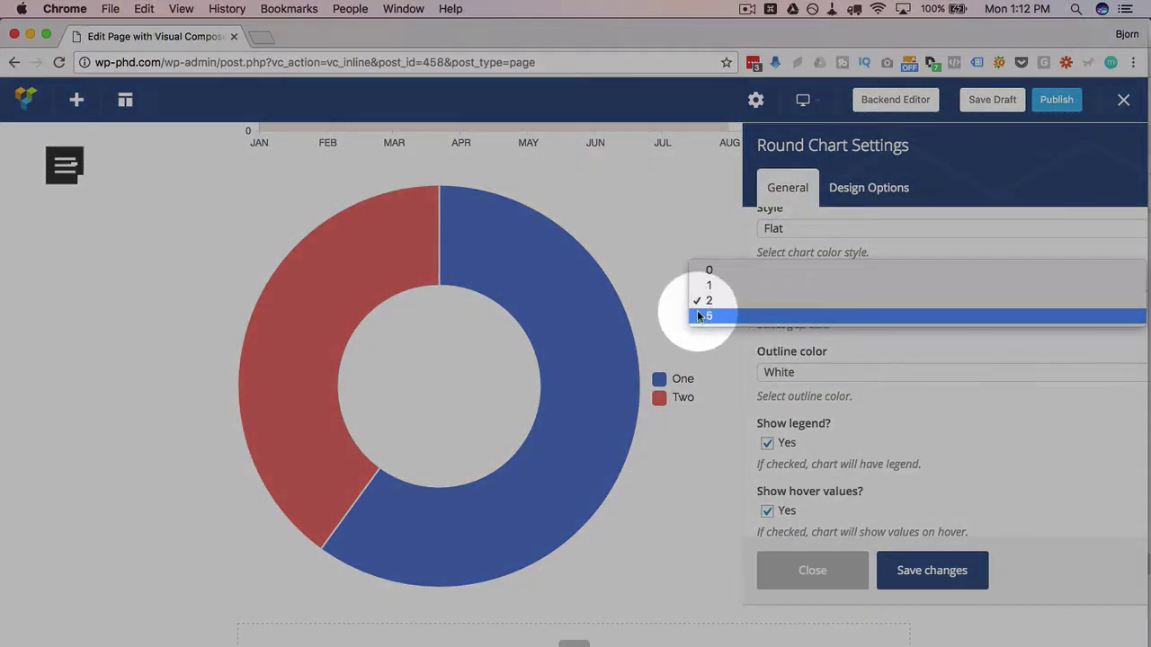
click(441, 205)
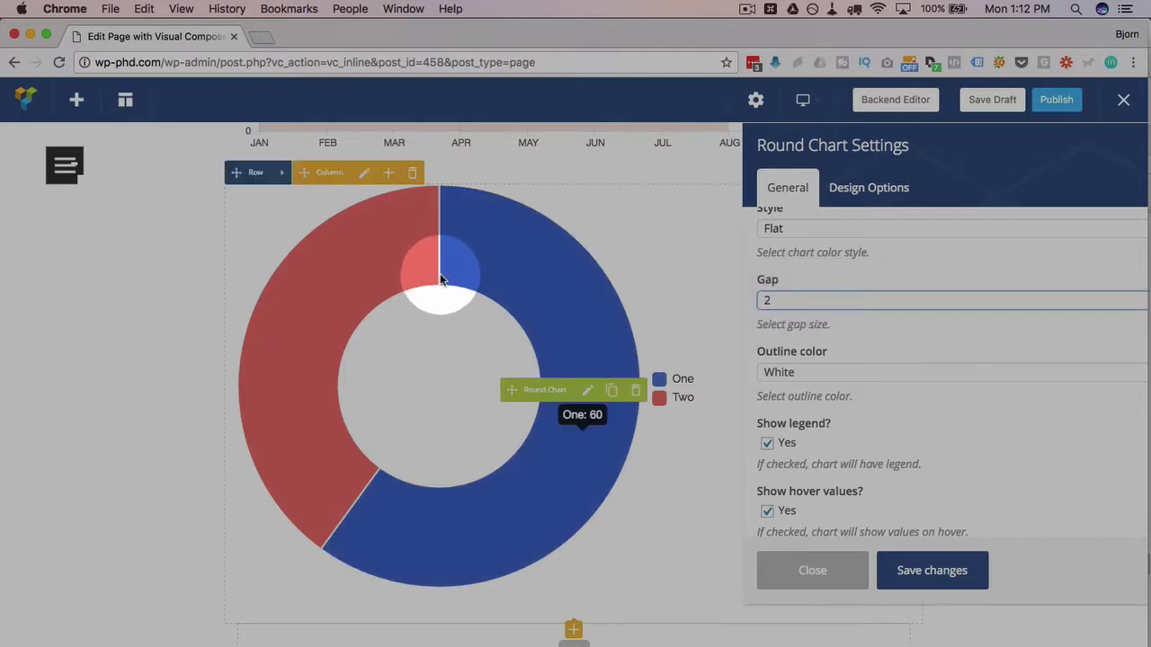
click(770, 300)
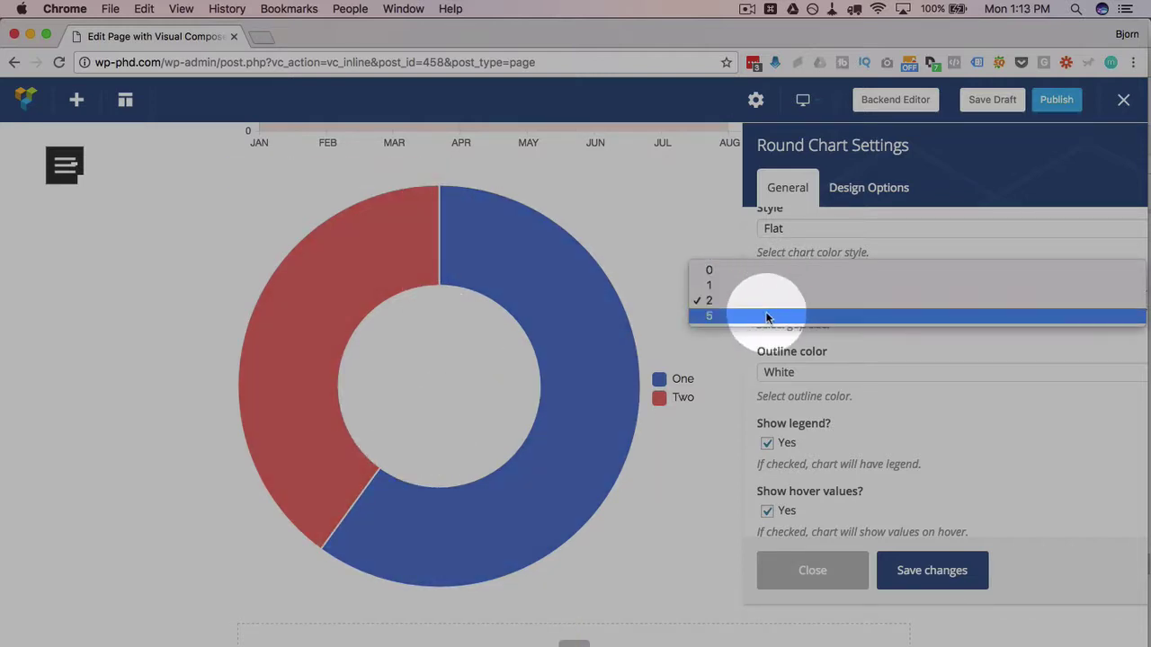
click(775, 315)
click(910, 572)
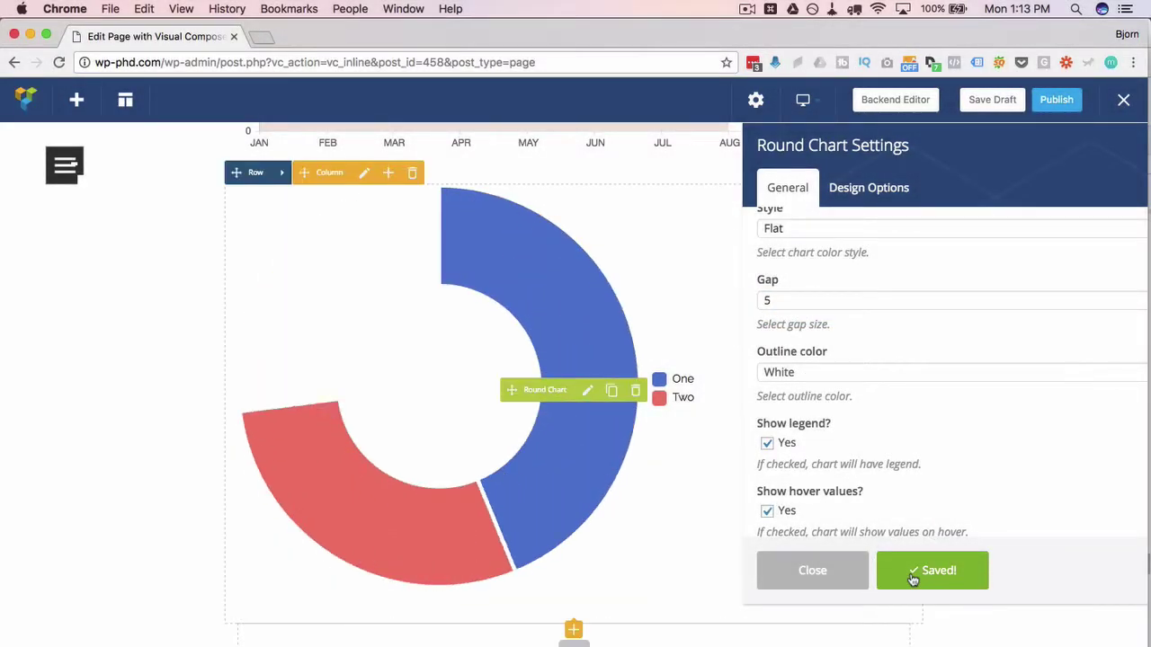
- Turn on Show legend and check the hover values One: 60 and Two: 40
scroll(888, 414, down, 1)
scroll(886, 407, down, 3)
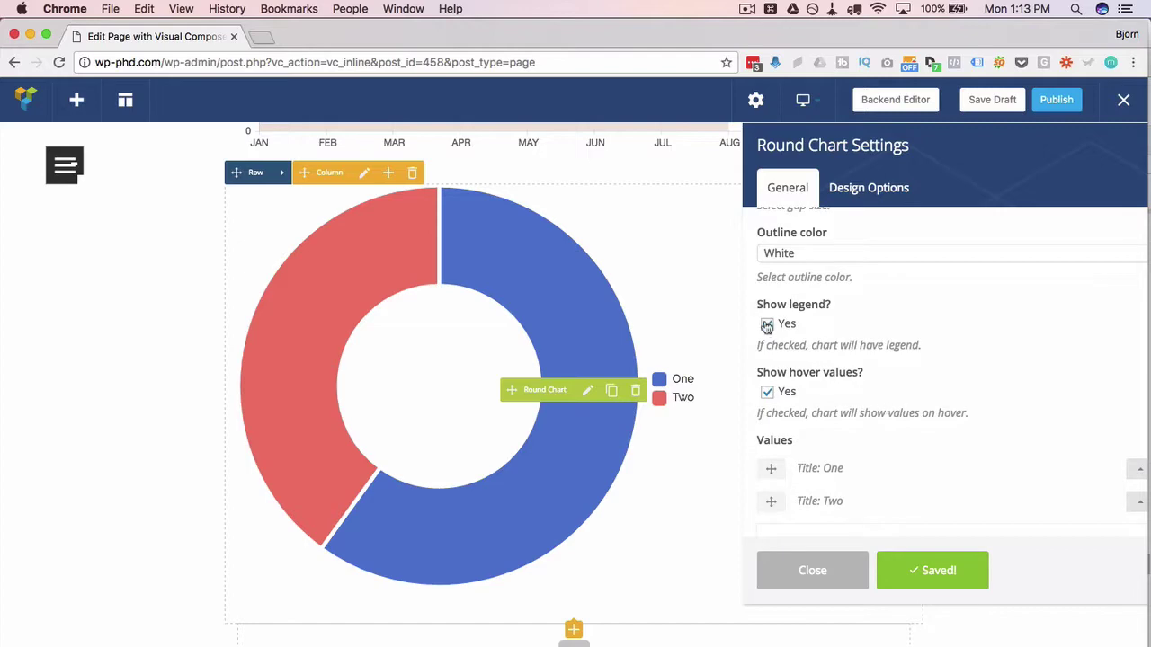
click(767, 324)
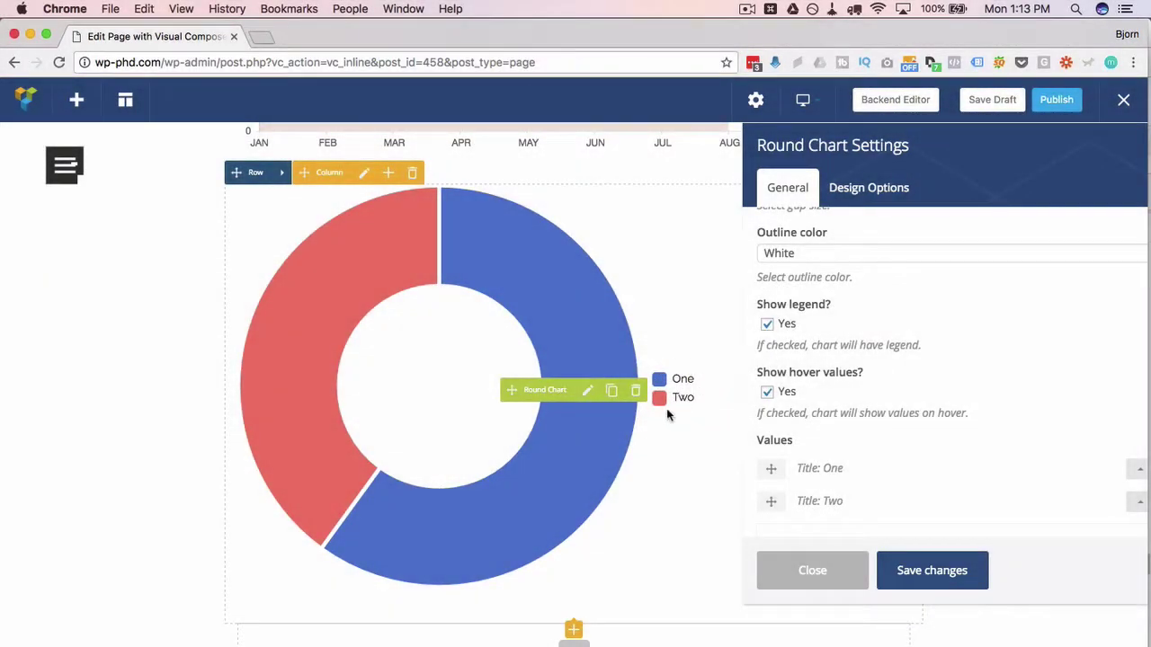
scroll(804, 368, down, 2)
mouse_move(567, 323)
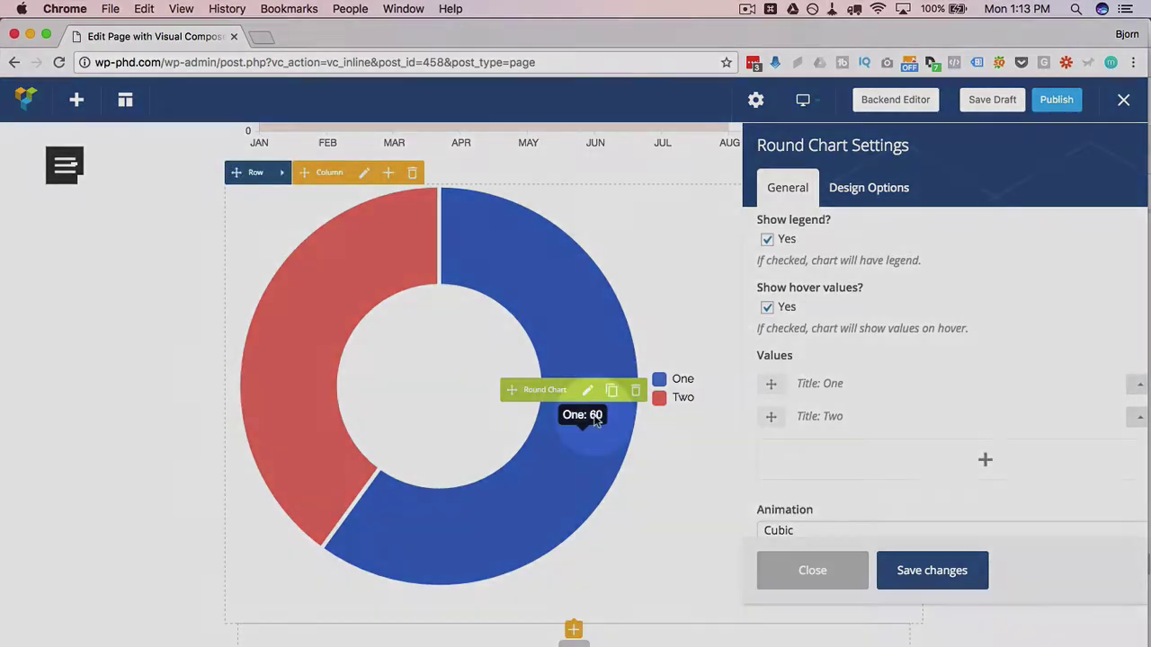
mouse_move(293, 332)
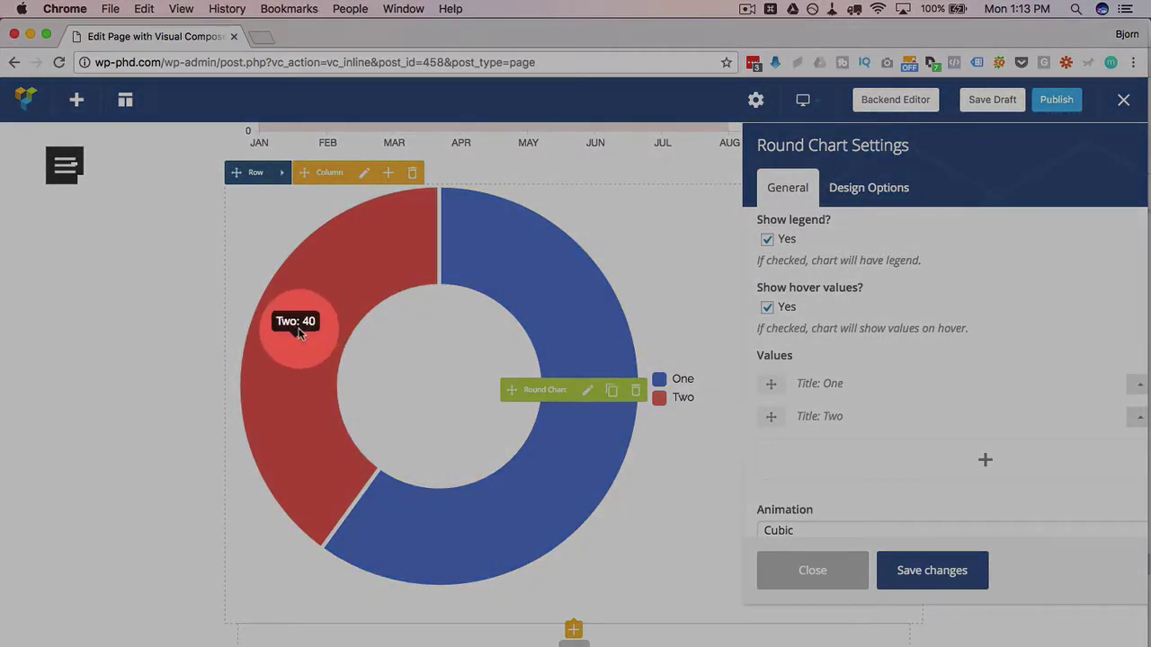
scroll(775, 407, up, 4)
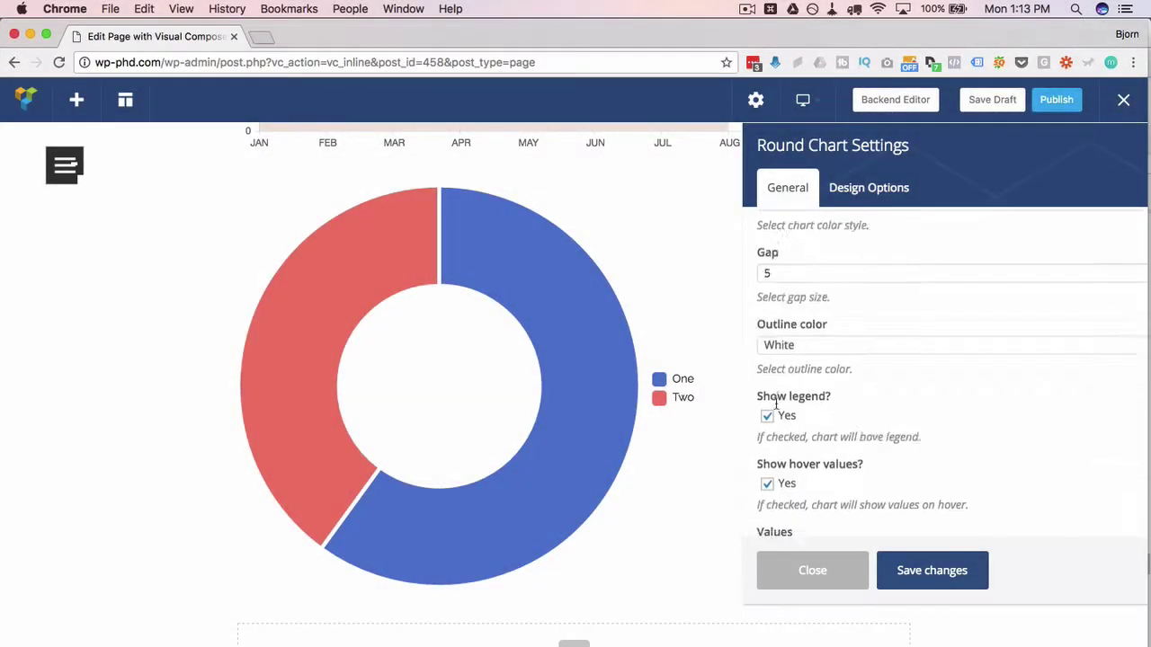
scroll(775, 406, down, 4)
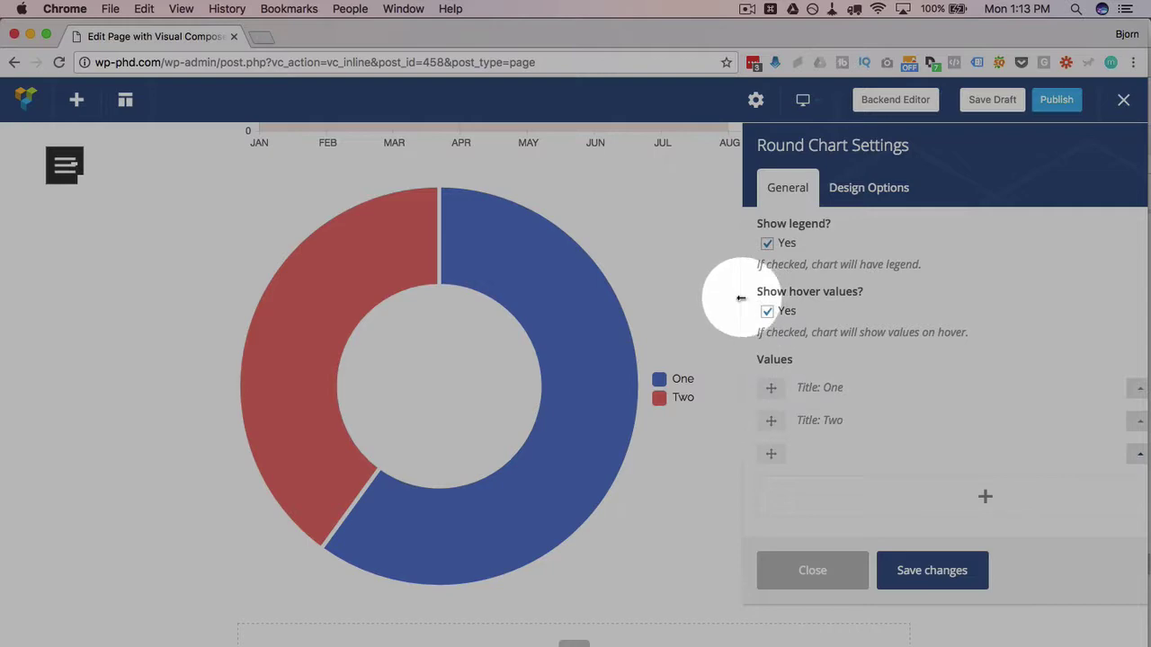
- Expand segments One (value 60) and Two to review their settings
drag(734, 297, 657, 303)
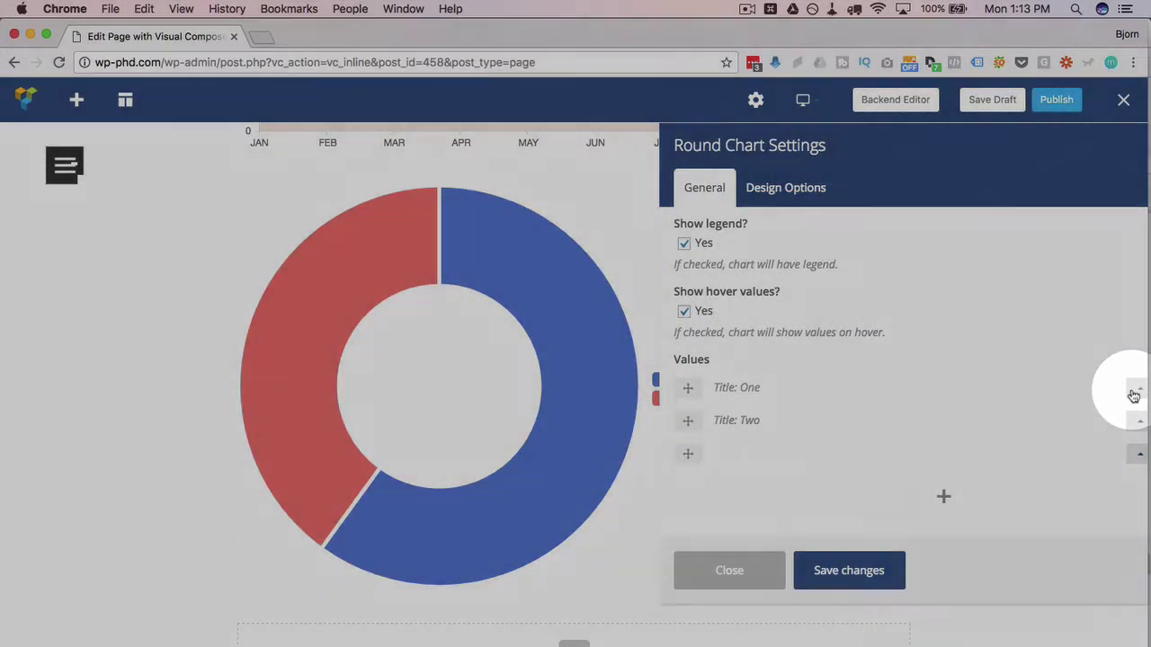
click(1135, 391)
scroll(843, 340, down, 2)
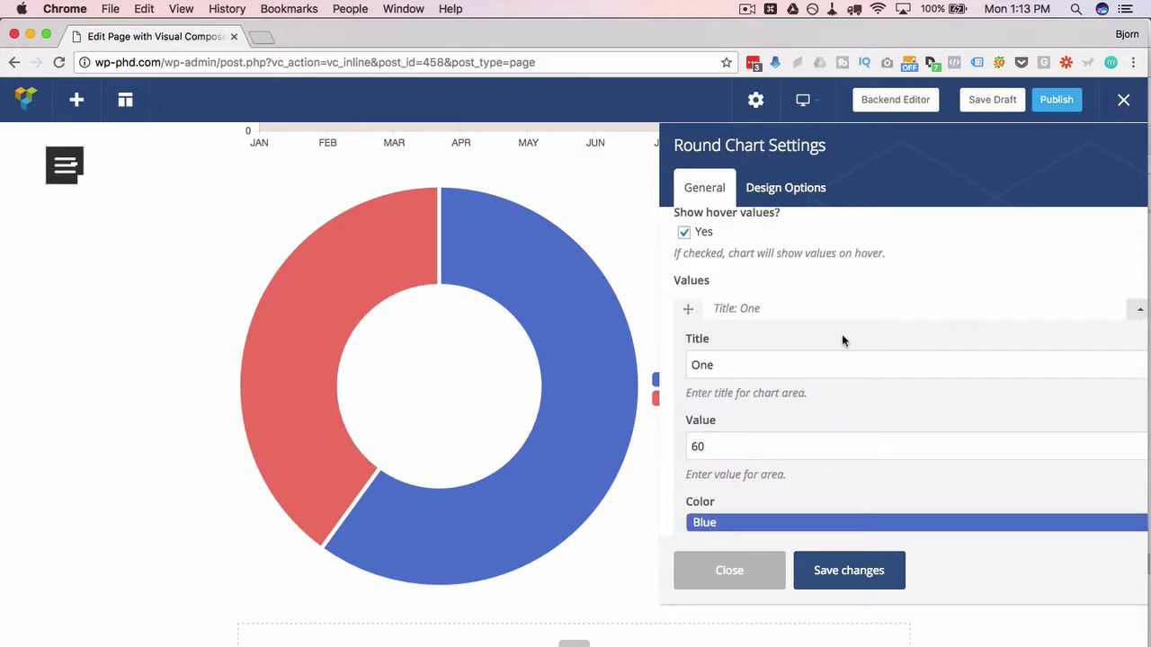
double_click(704, 364)
scroll(705, 364, down, 1)
click(705, 388)
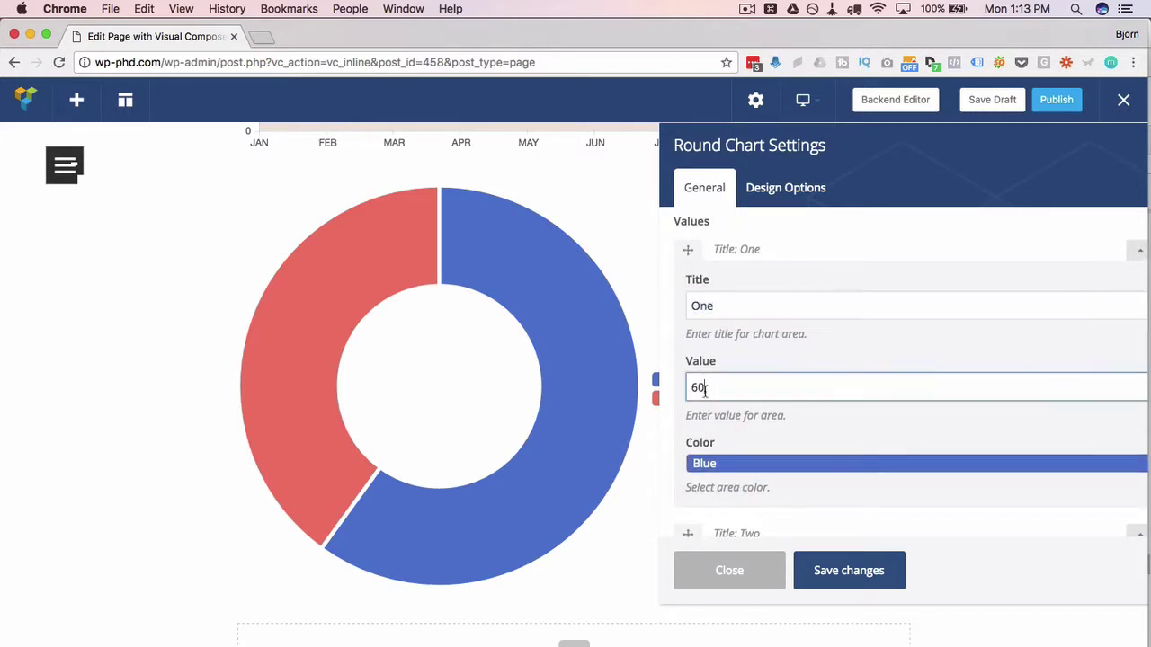
scroll(715, 484, down, 2)
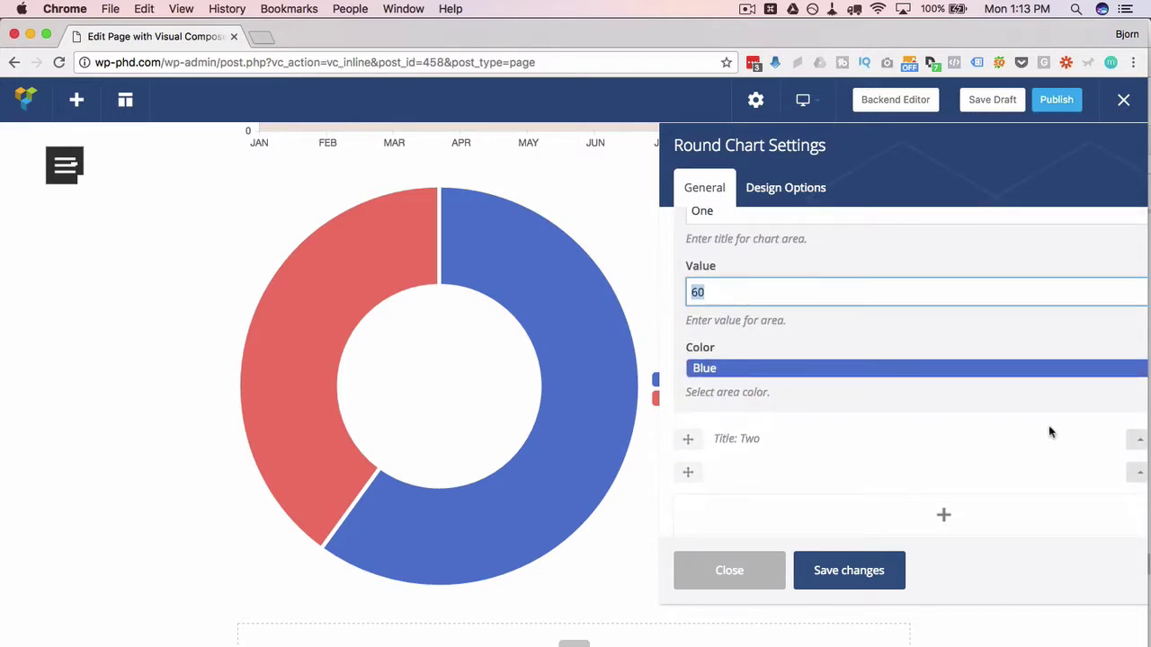
click(1138, 438)
scroll(801, 339, down, 2)
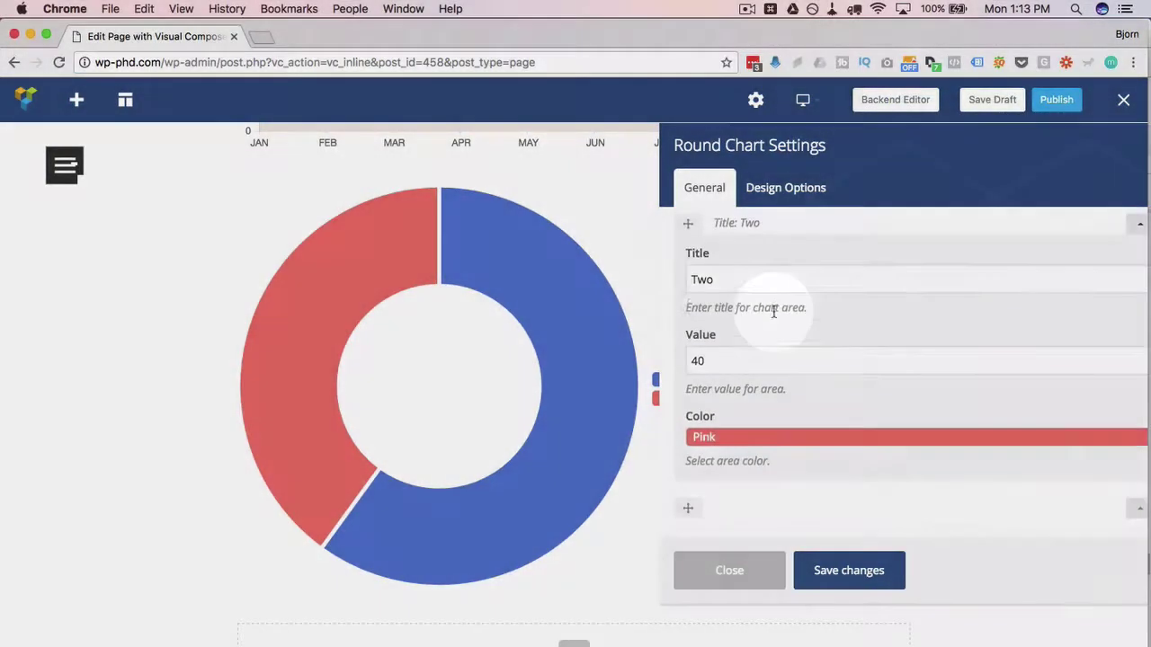
scroll(773, 311, down, 3)
- Add a third value area, Three, with value 5
click(1139, 382)
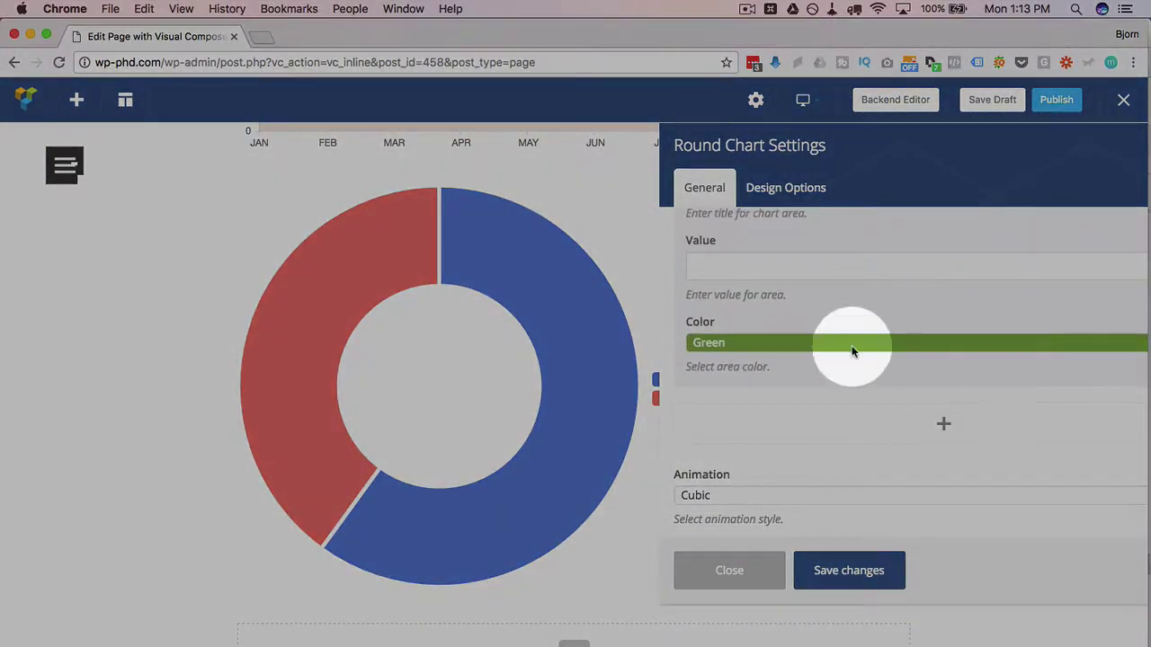
scroll(778, 337, up, 2)
click(762, 314)
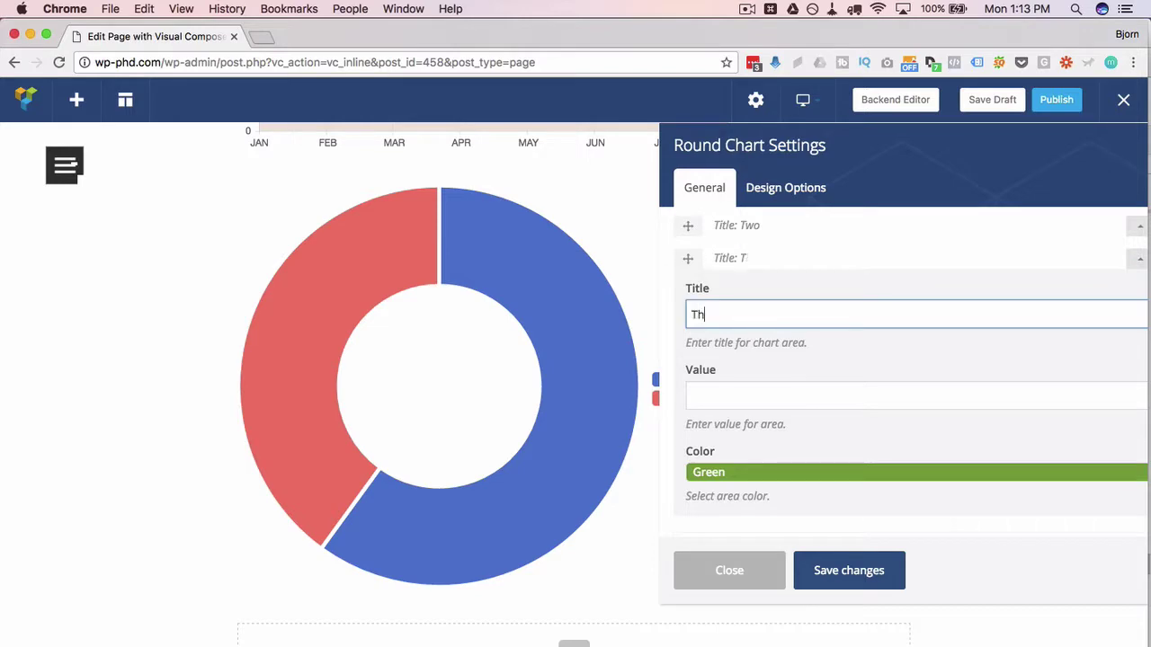
key(Tab)
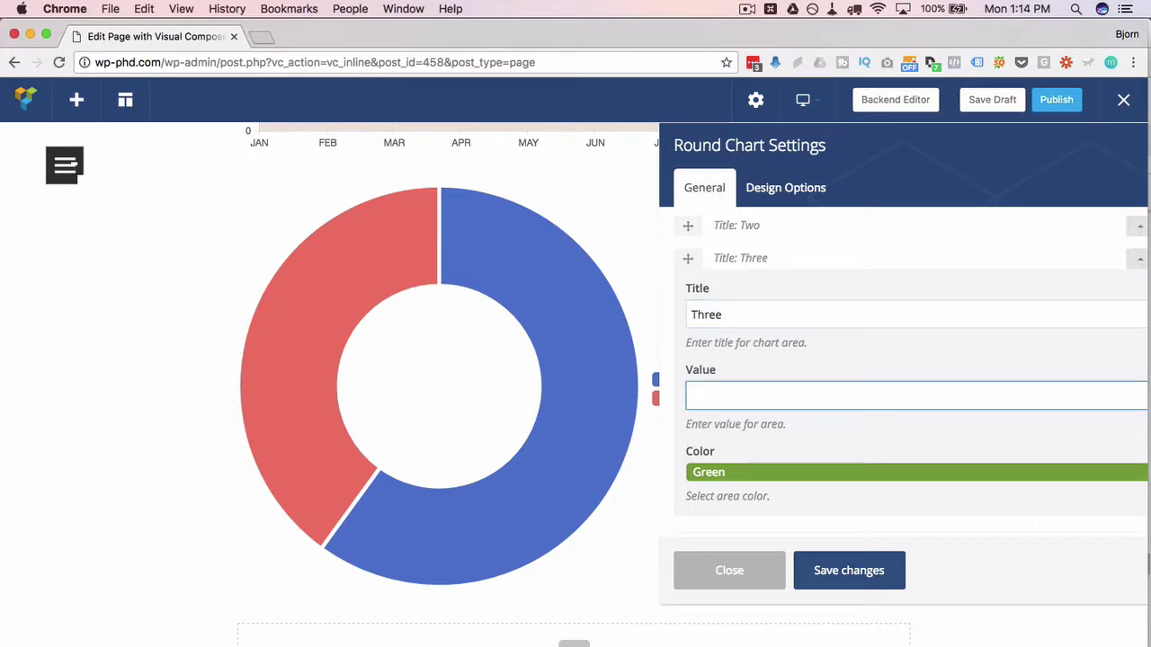
text(5)
scroll(964, 360, down, 3)
- Add a fourth area titled Four with value 101 and save both new areas
click(947, 419)
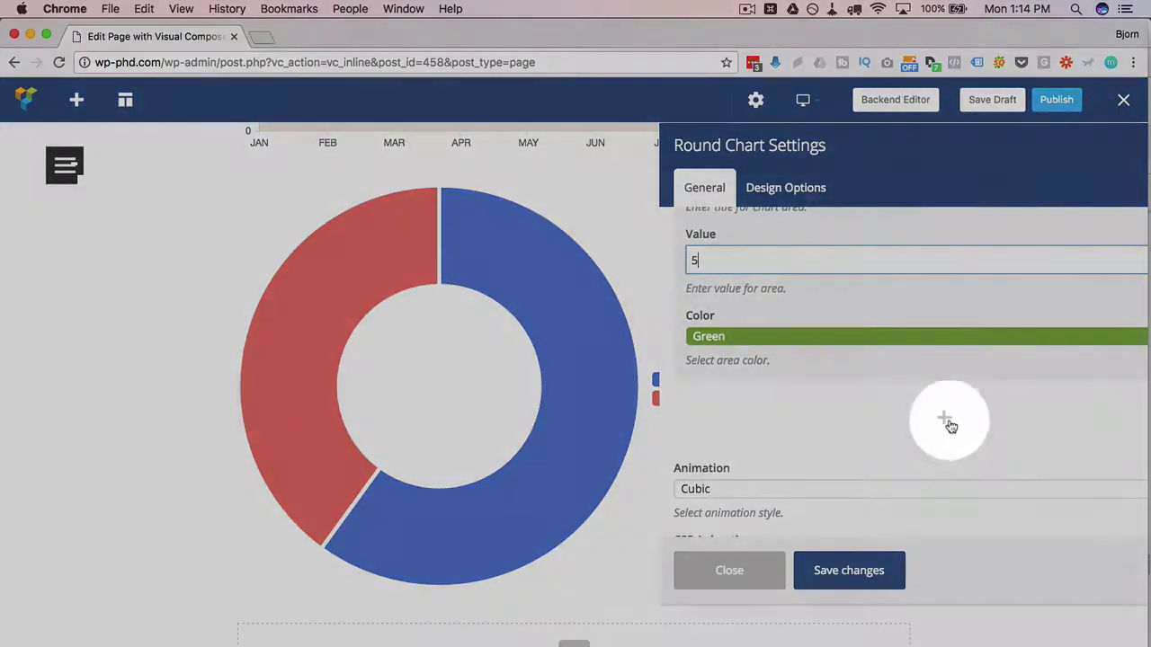
click(798, 270)
text(Four)
key(Tab)
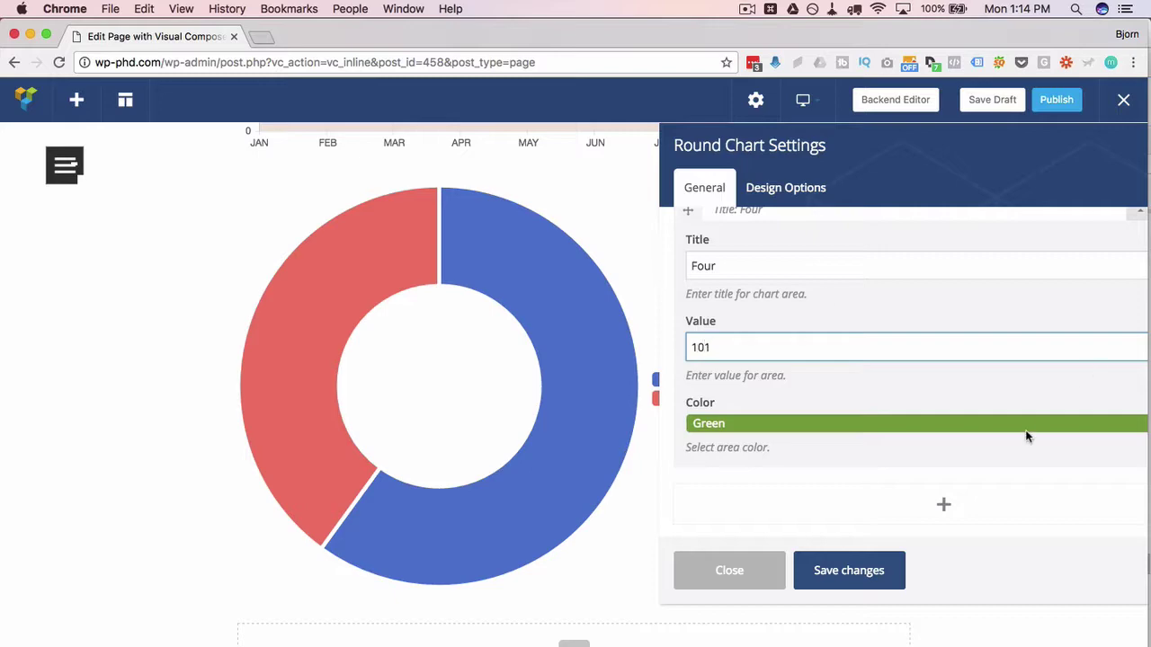
scroll(1034, 467, down, 4)
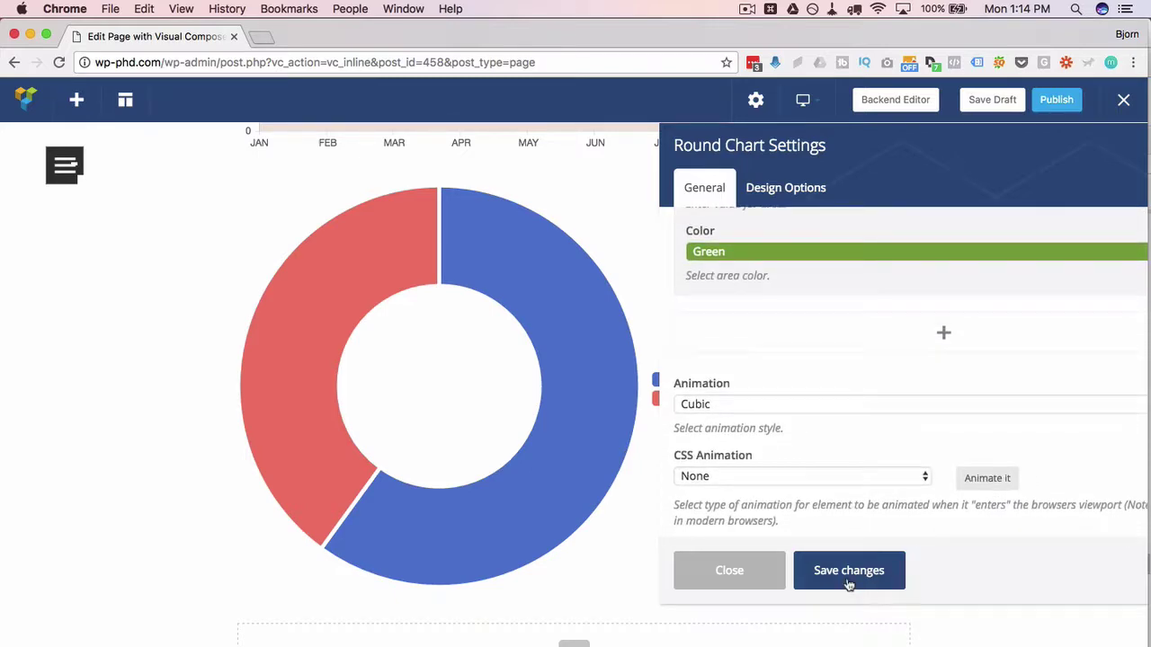
click(847, 576)
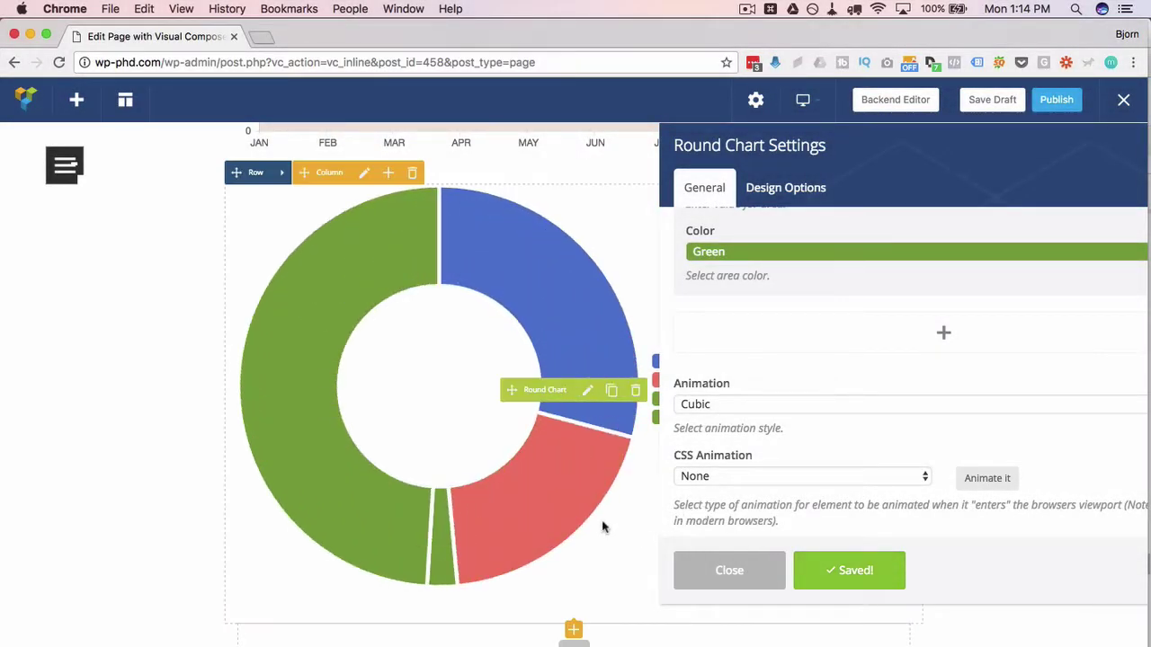
- Colour area Four purple and give the chart the Quad animation style
click(790, 250)
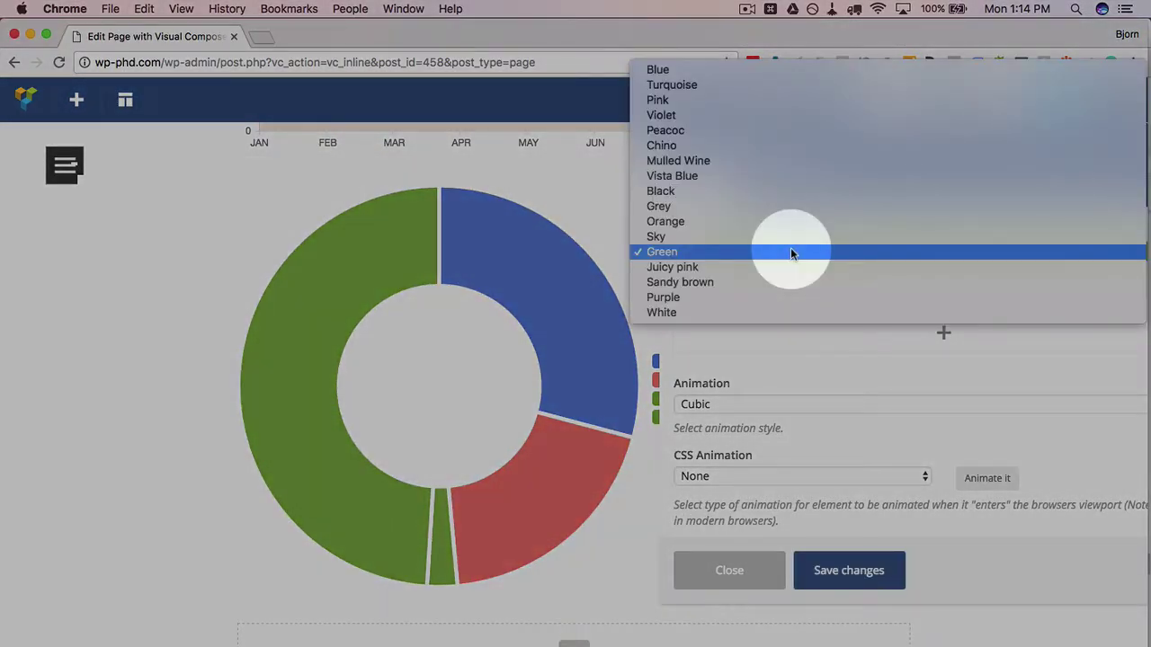
click(772, 297)
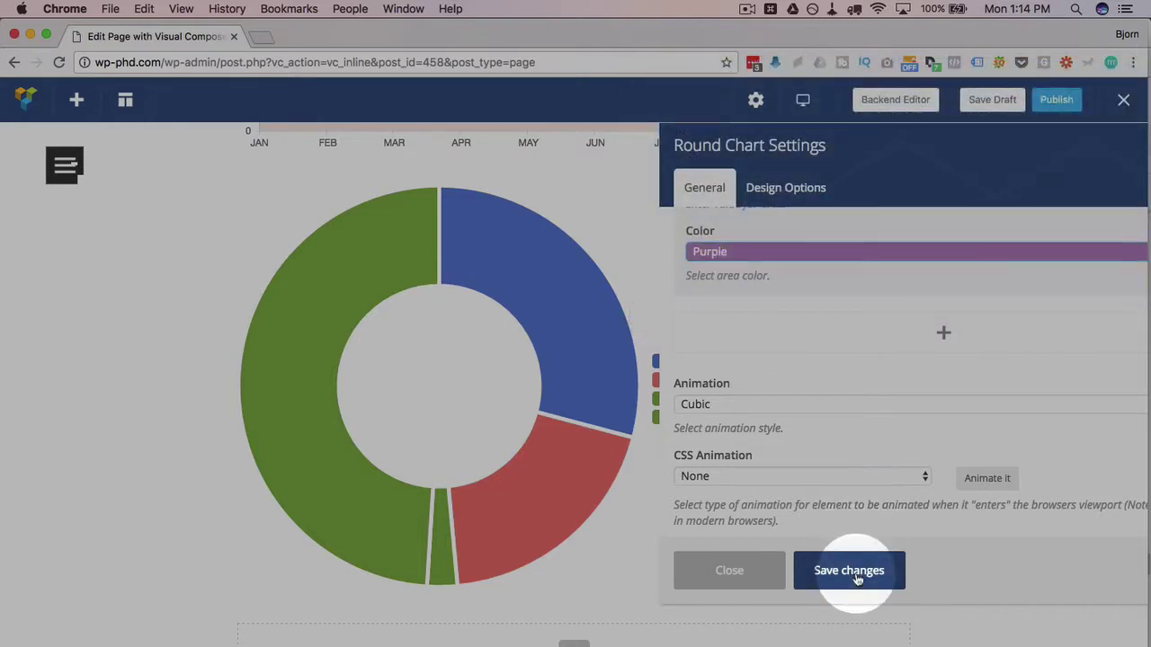
click(852, 574)
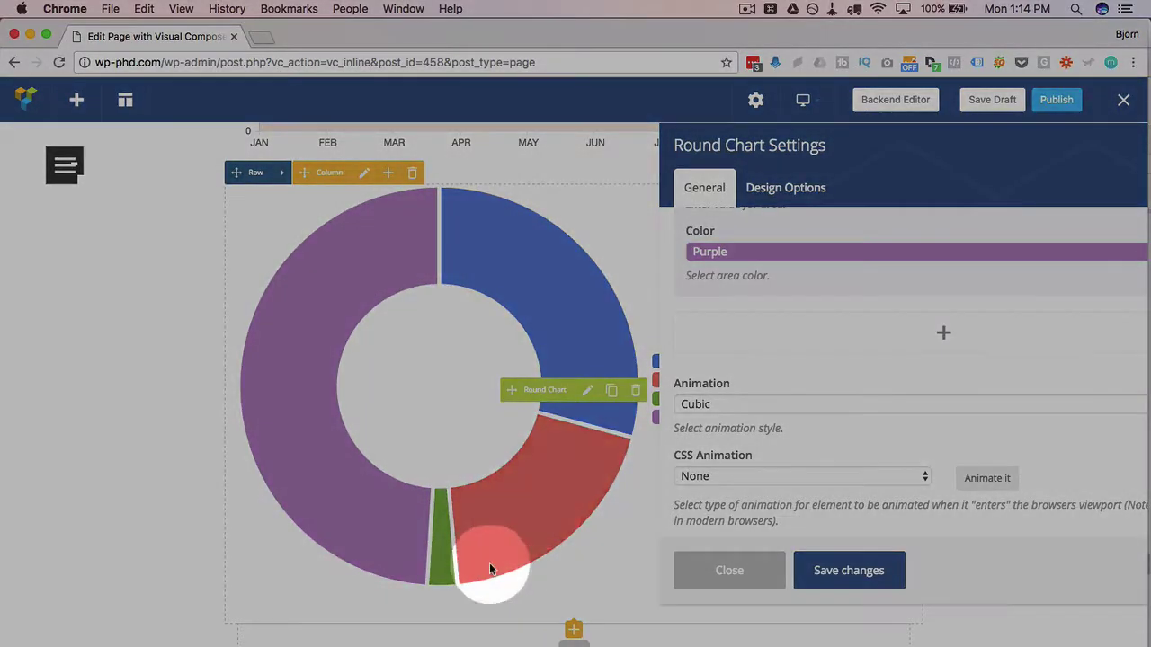
click(732, 408)
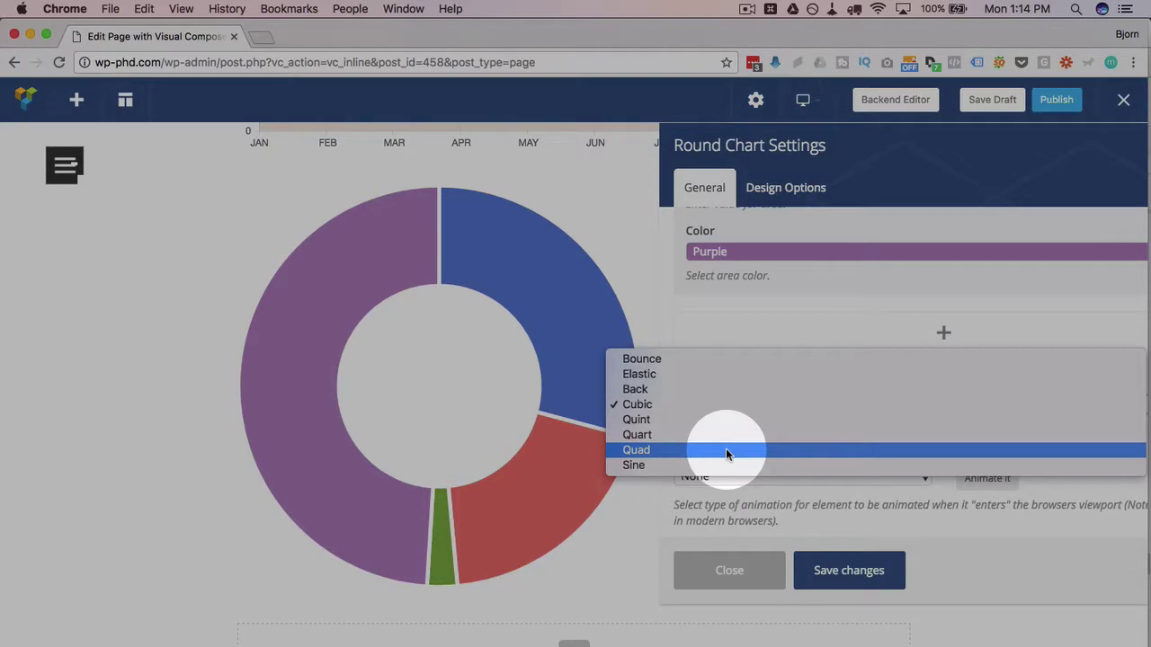
click(727, 450)
click(845, 570)
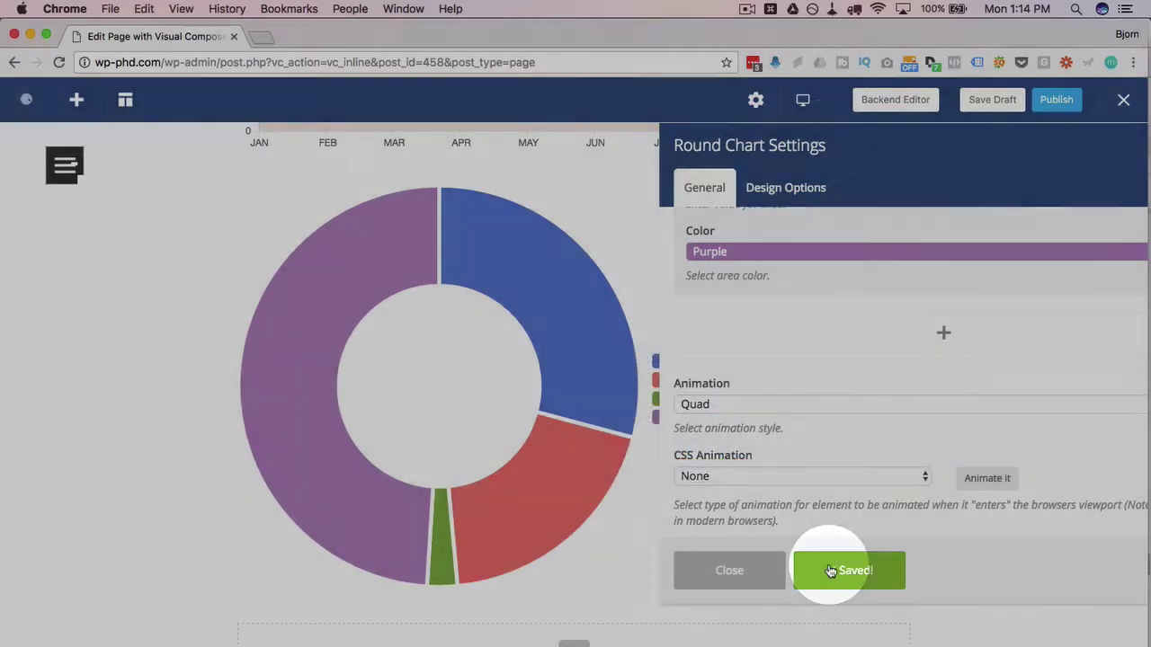
- Try a bounceInDown CSS animation, then reset CSS Animation to None and save
scroll(915, 506, down, 3)
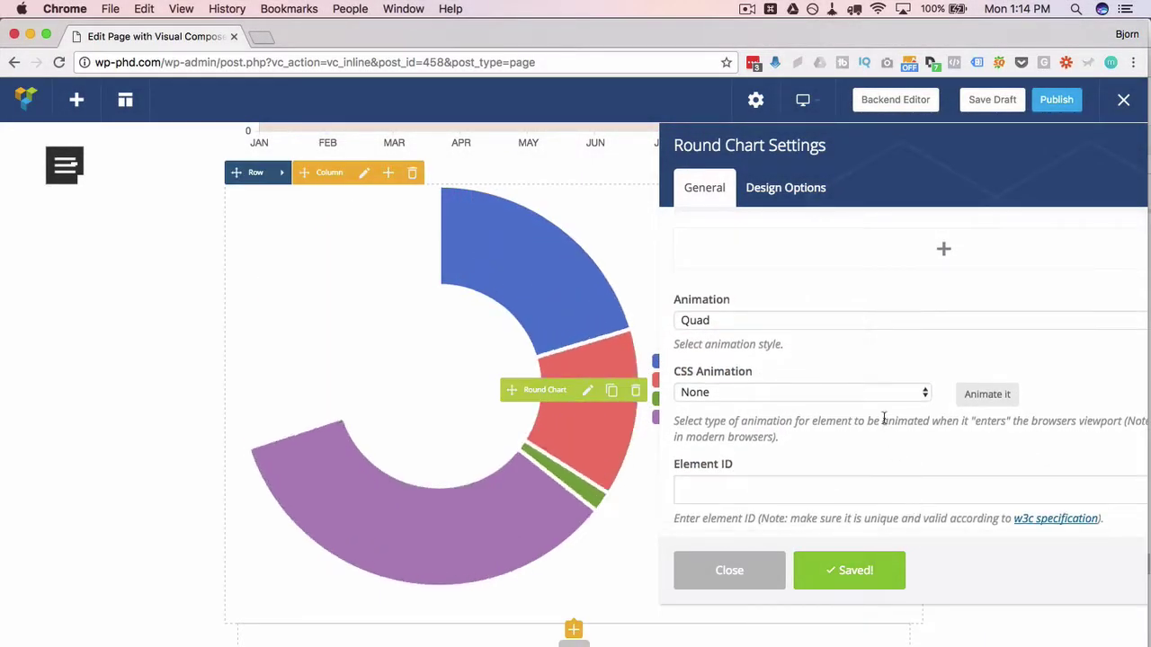
click(912, 395)
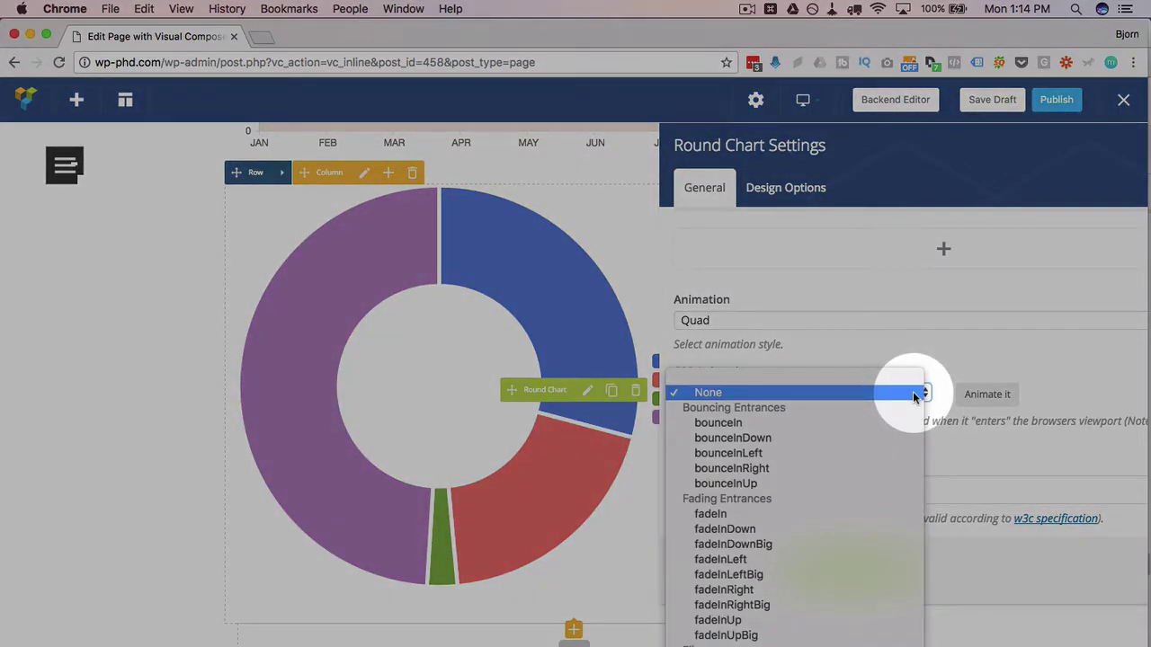
click(915, 392)
click(918, 396)
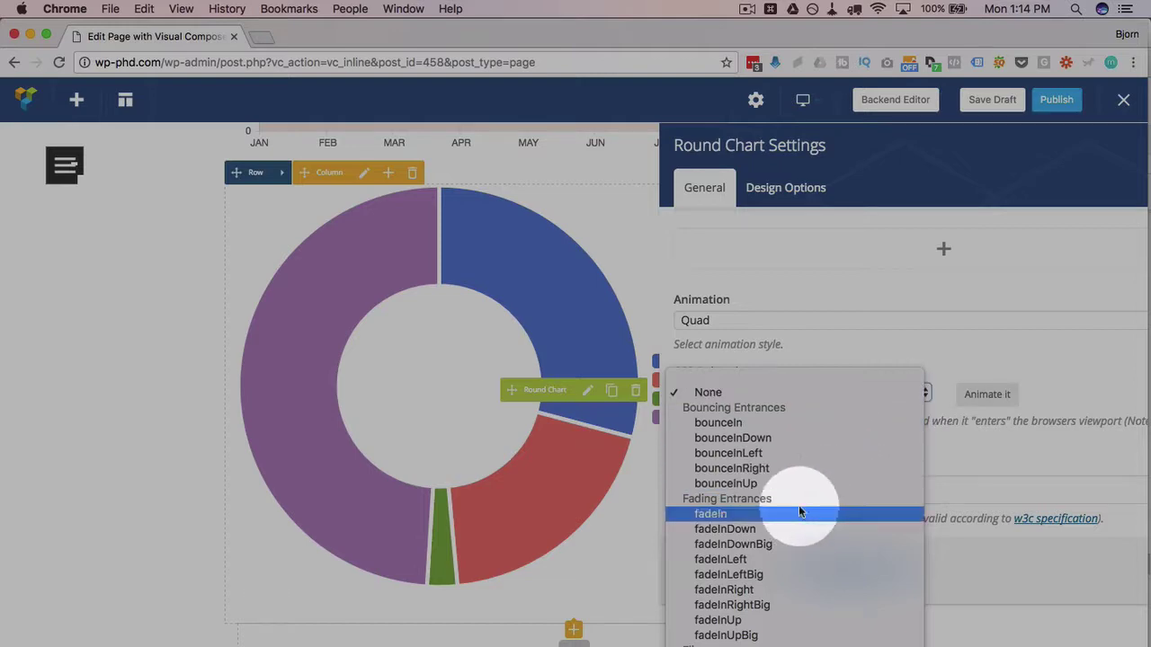
click(820, 439)
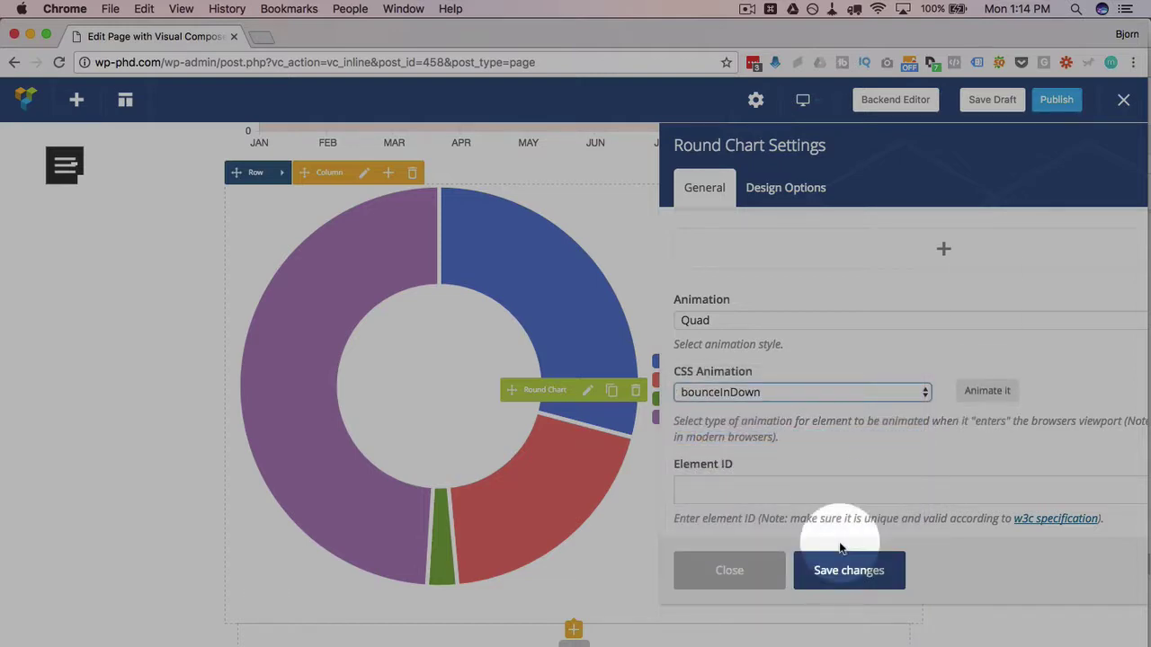
click(840, 571)
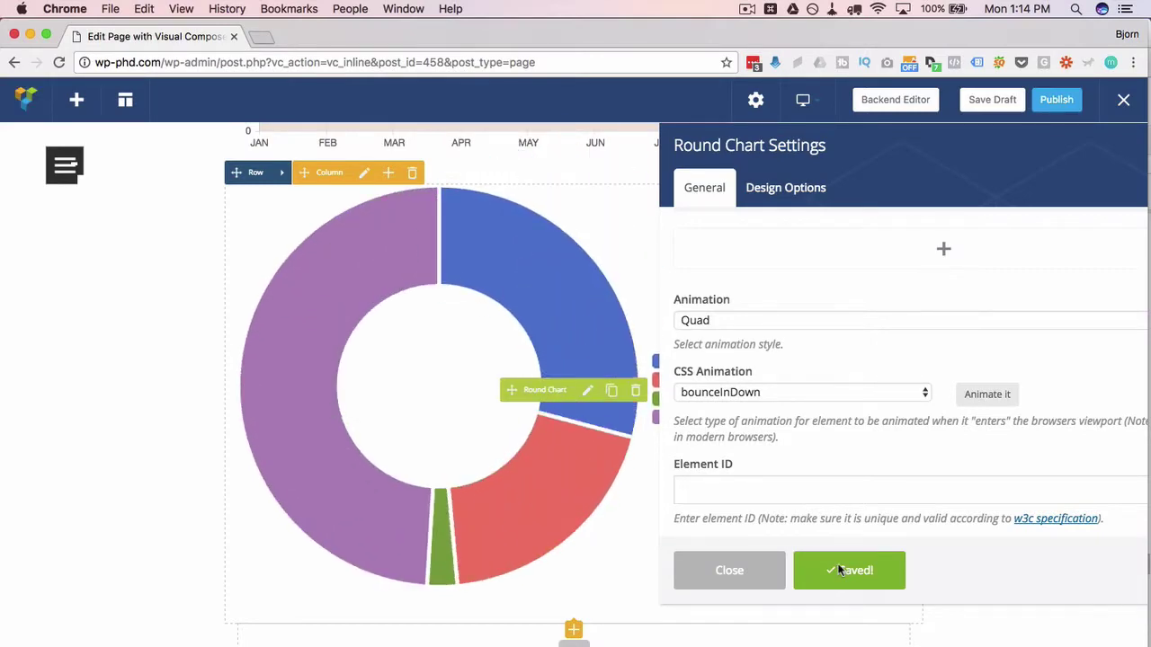
click(912, 393)
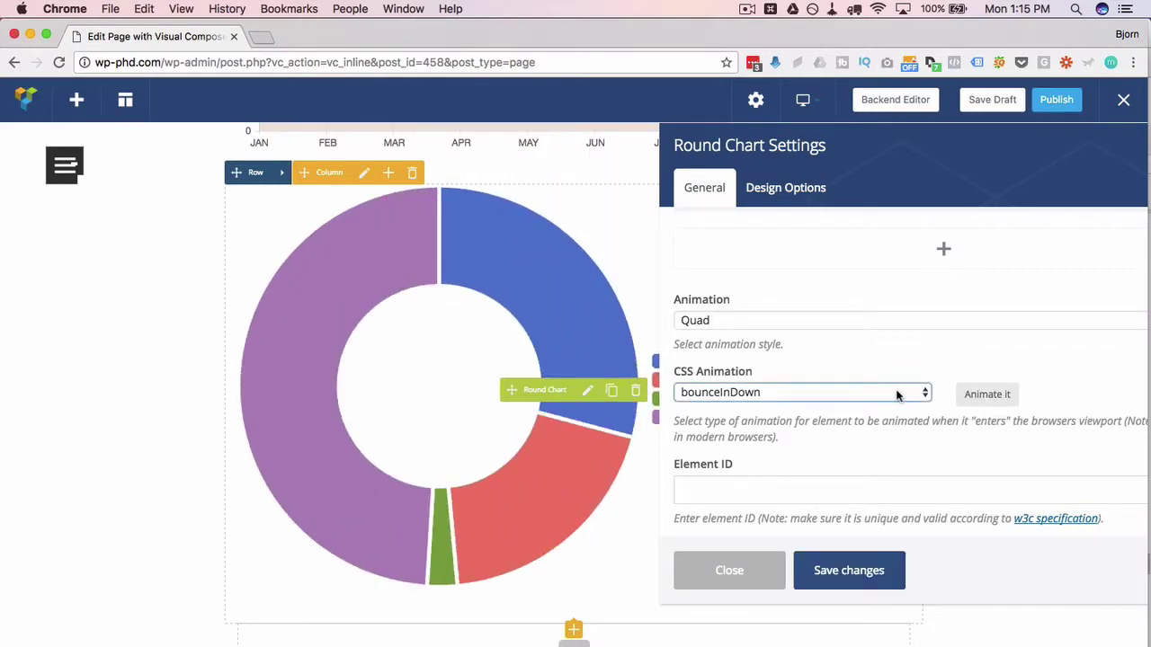
click(809, 352)
click(847, 570)
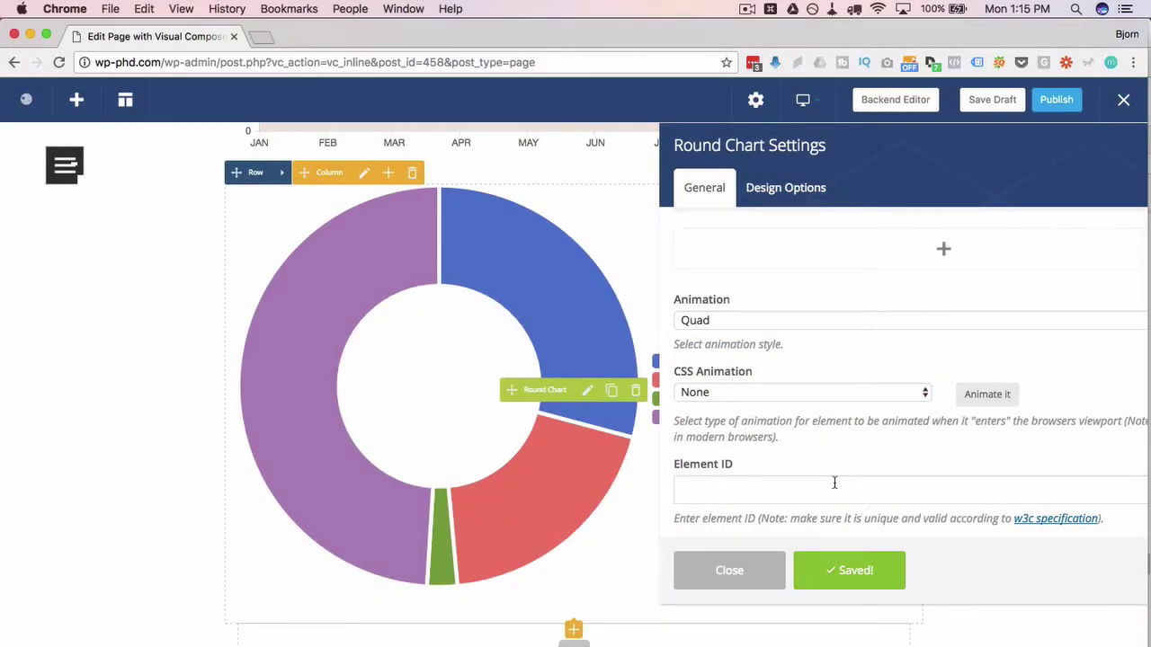
scroll(835, 483, up, 10)
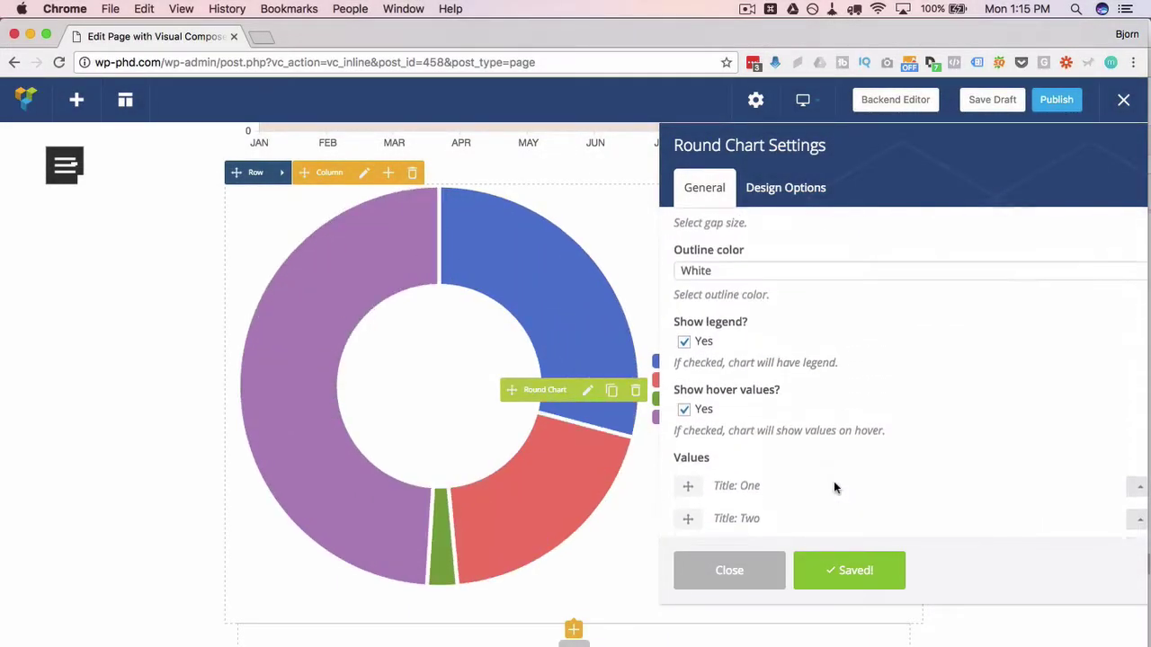
- Change the round chart's Design from Doughnut to Pie, save, and close its settings
scroll(834, 487, up, 3)
click(722, 336)
click(704, 331)
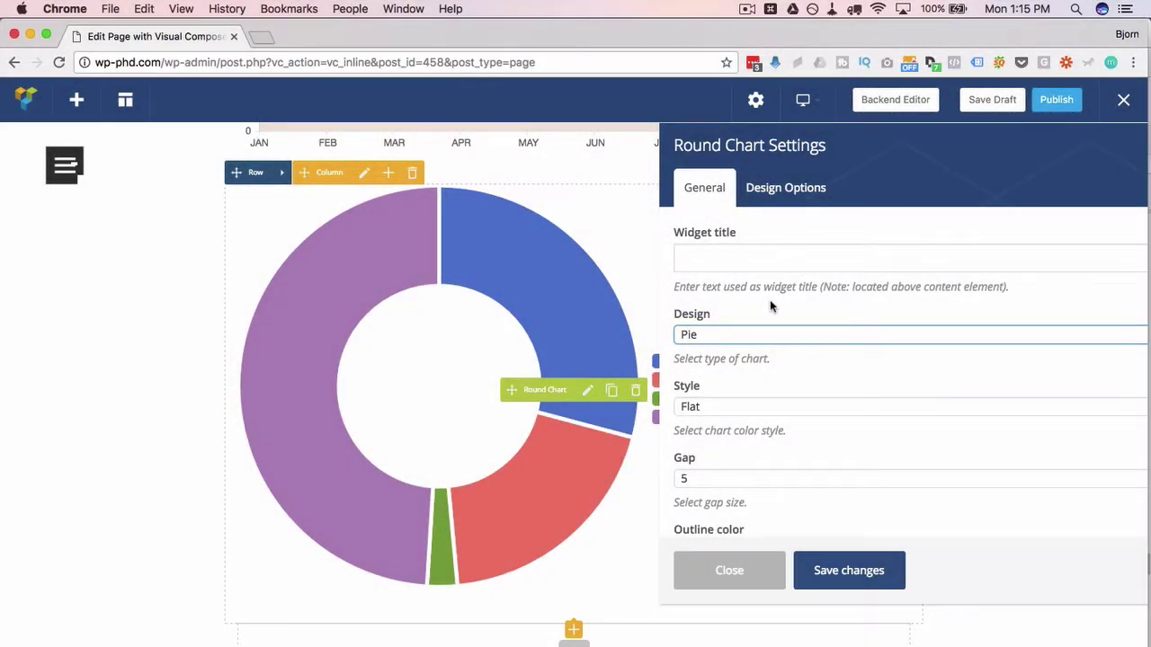
click(849, 570)
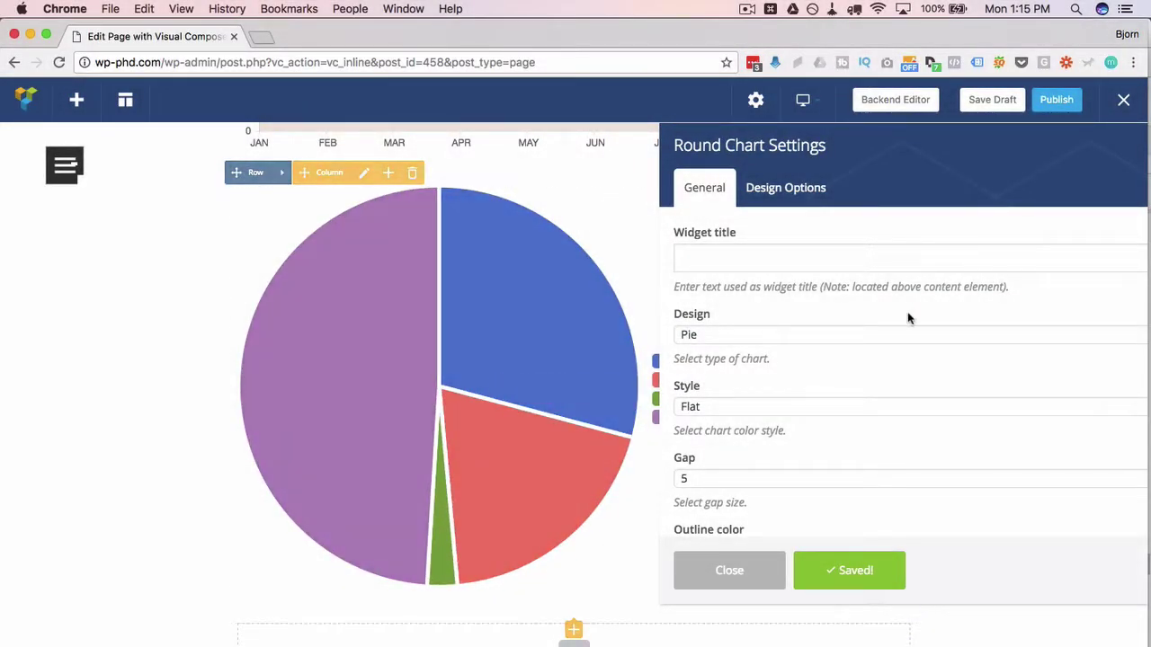
click(729, 570)
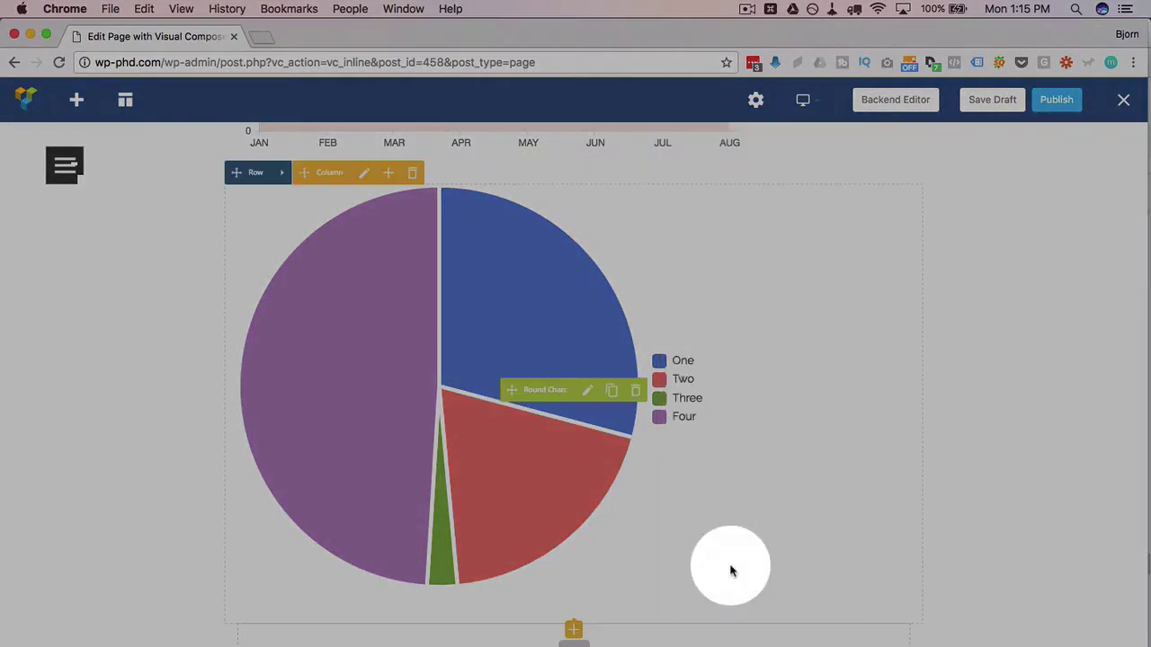
scroll(730, 571, down, 5)
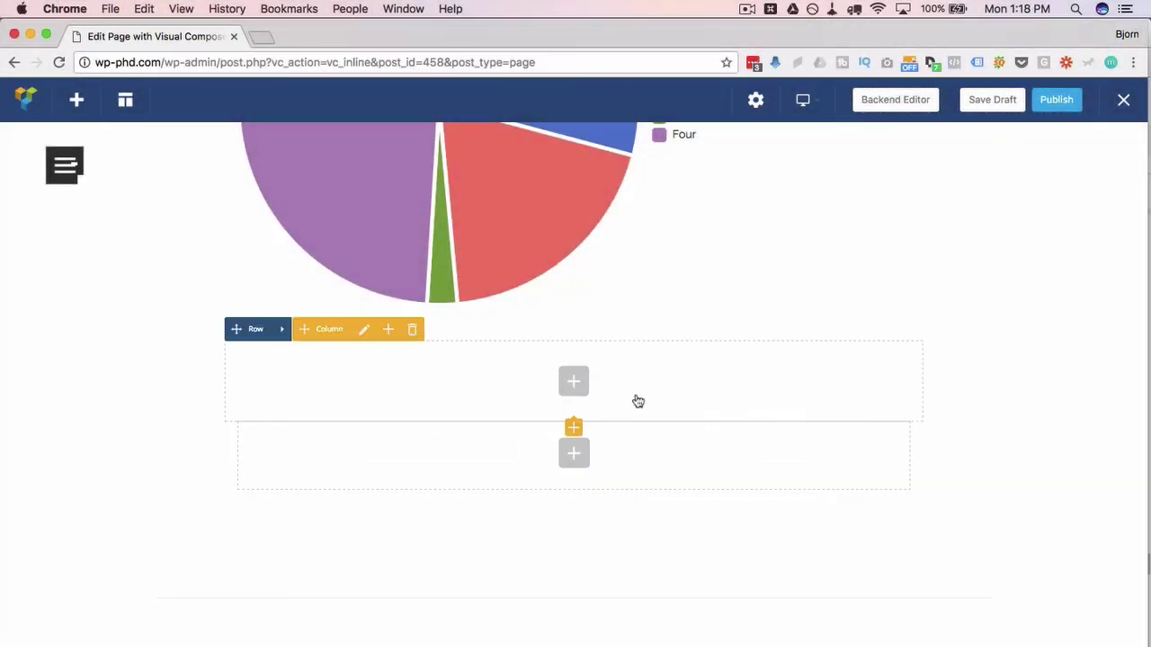
- Add a Pie Chart element showing 50 to the next empty column
click(604, 386)
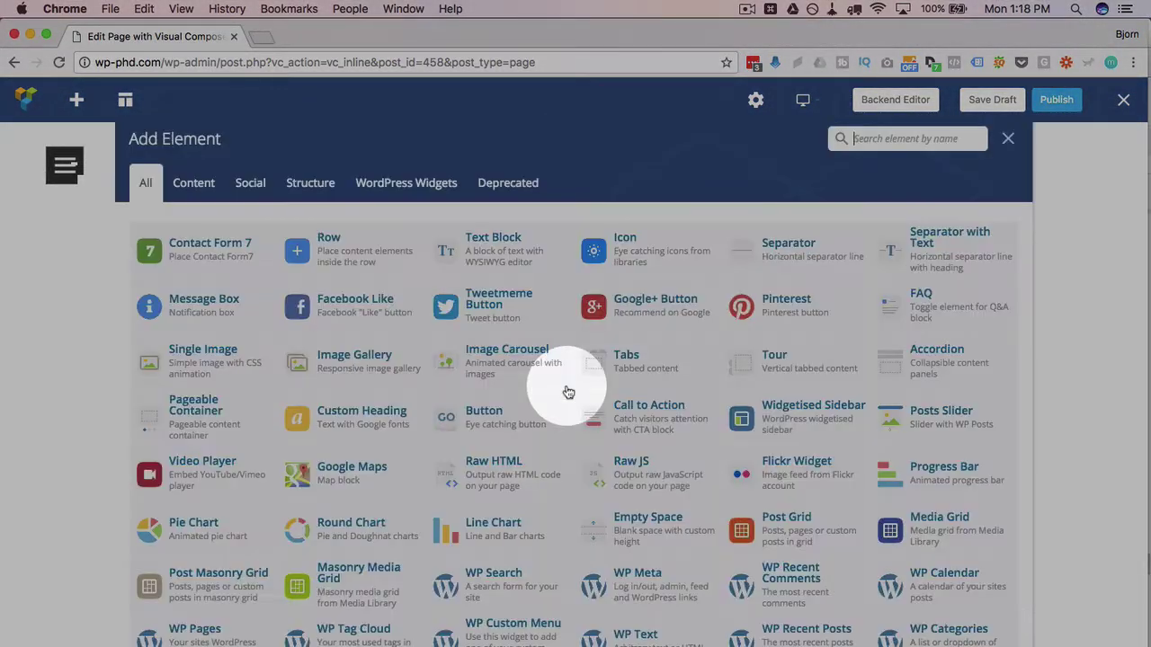
click(192, 537)
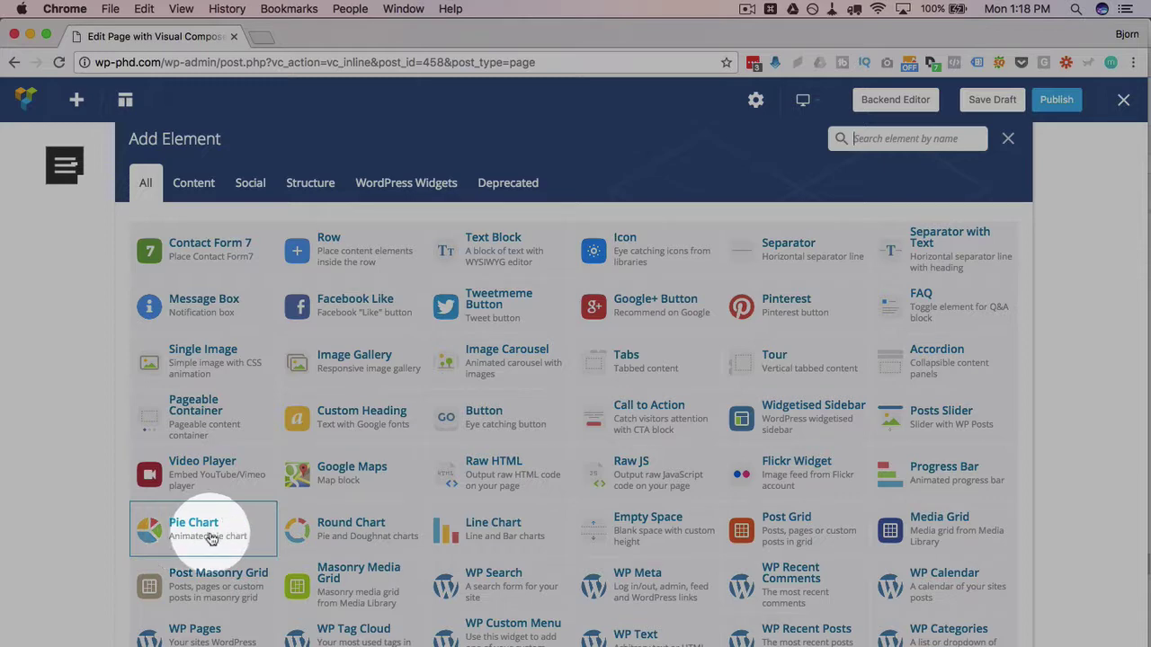
click(211, 537)
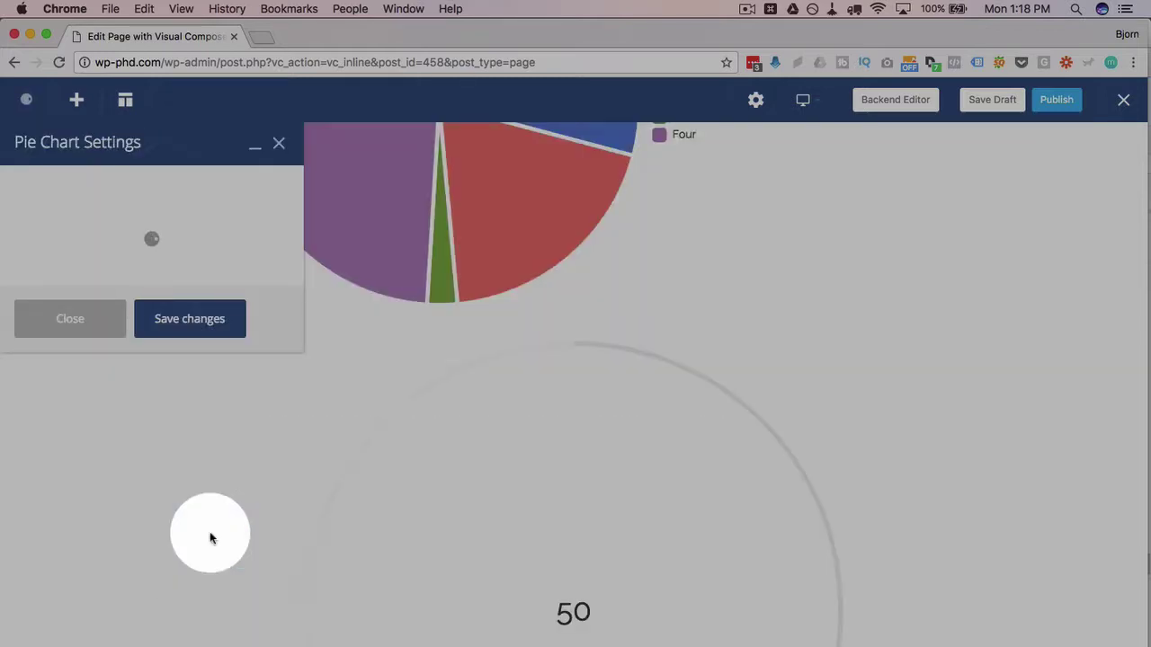
scroll(393, 486, down, 3)
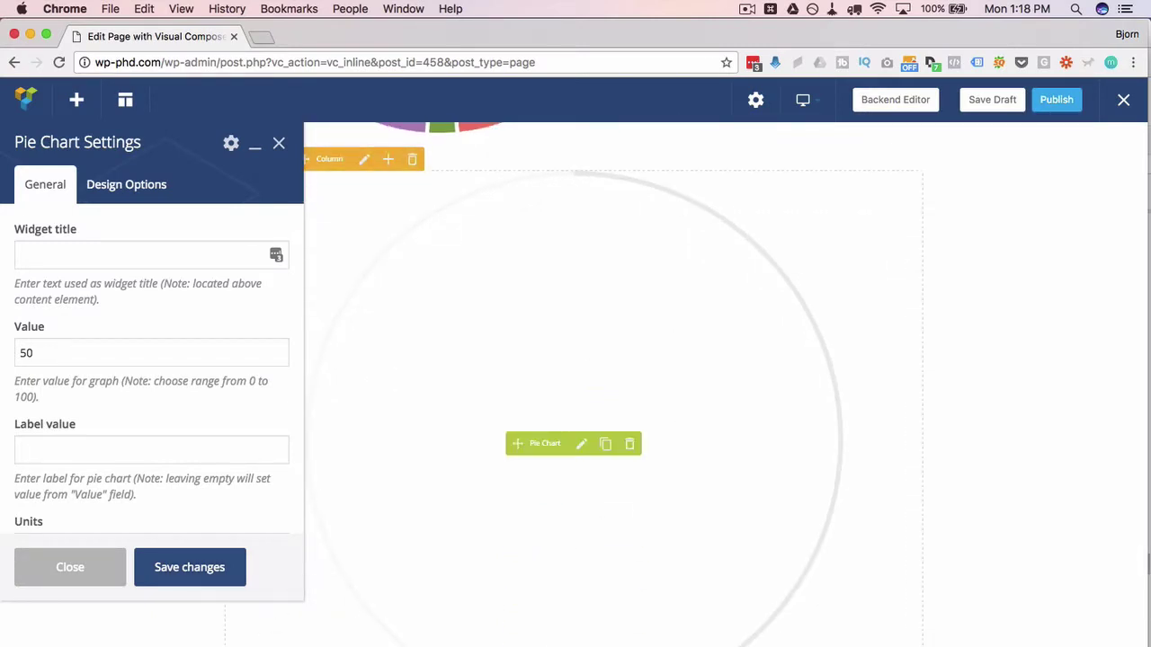
- Set the gauge's Units to % and its colour to Orange, then save
click(34, 451)
click(87, 452)
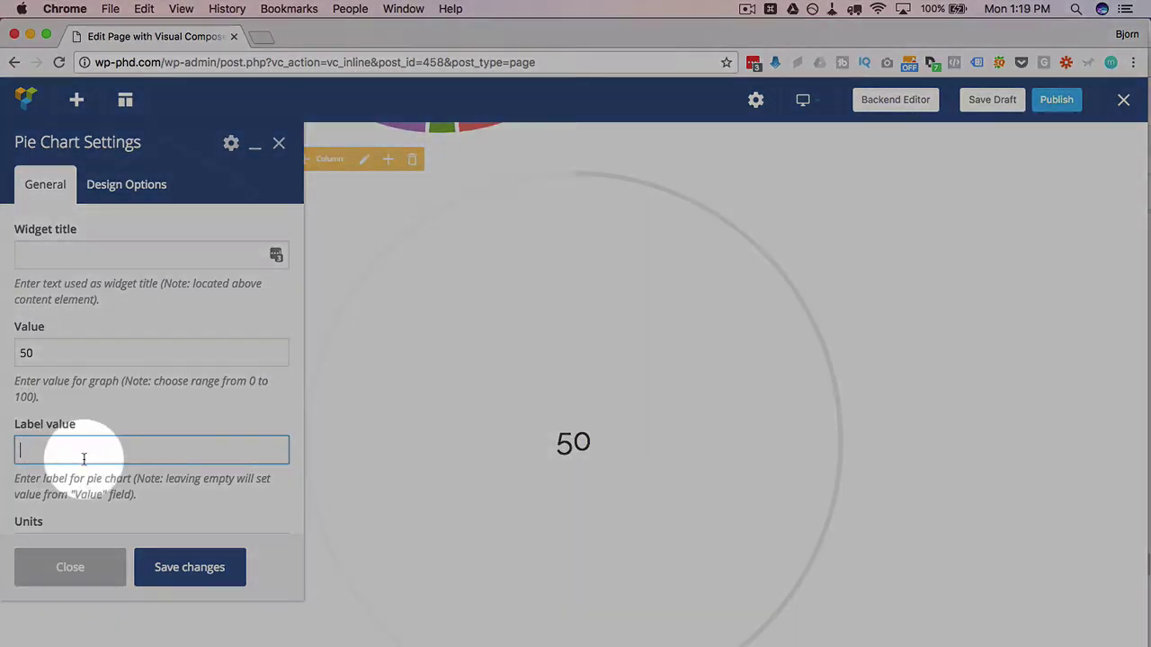
scroll(82, 454, down, 2)
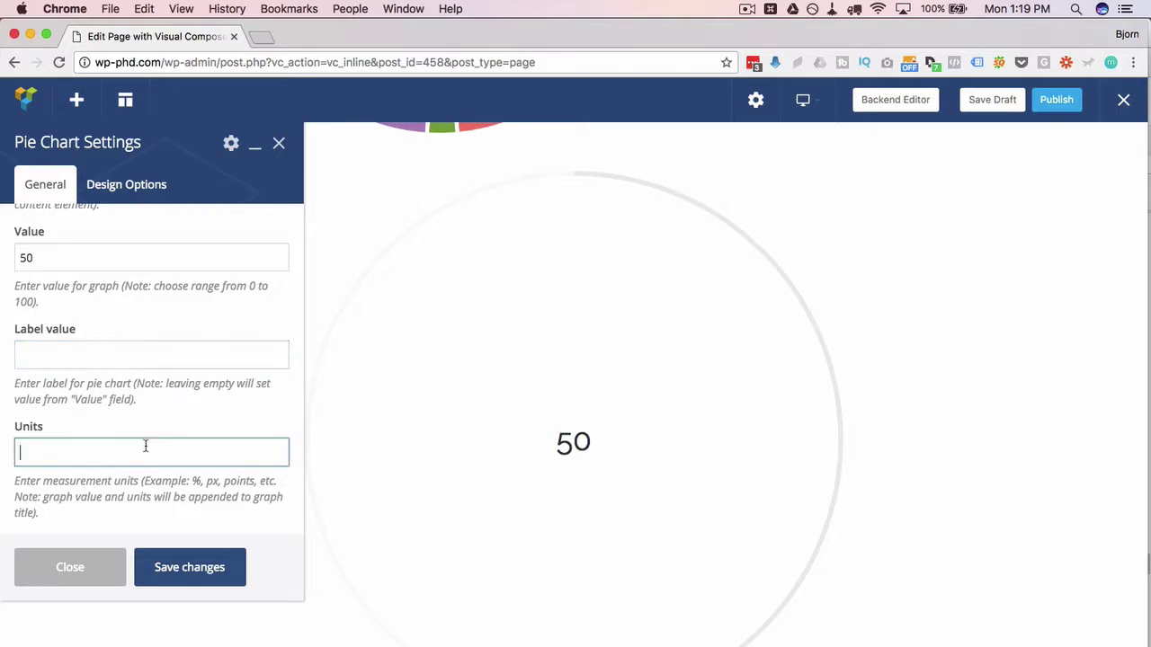
scroll(150, 483, down, 1)
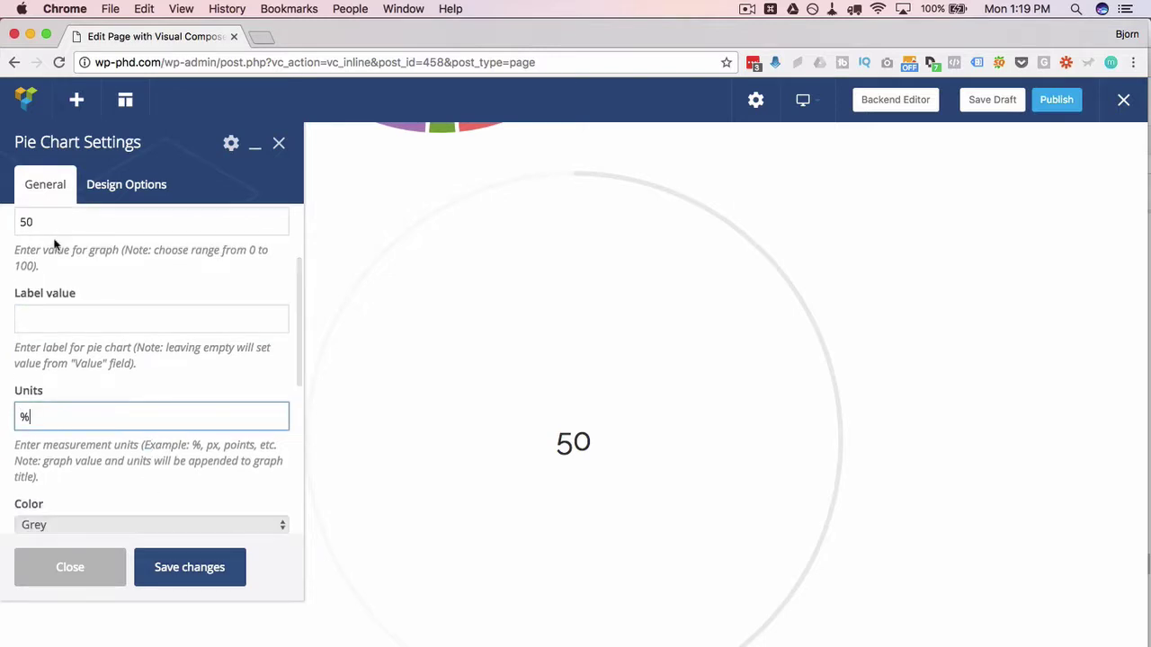
scroll(93, 423, down, 5)
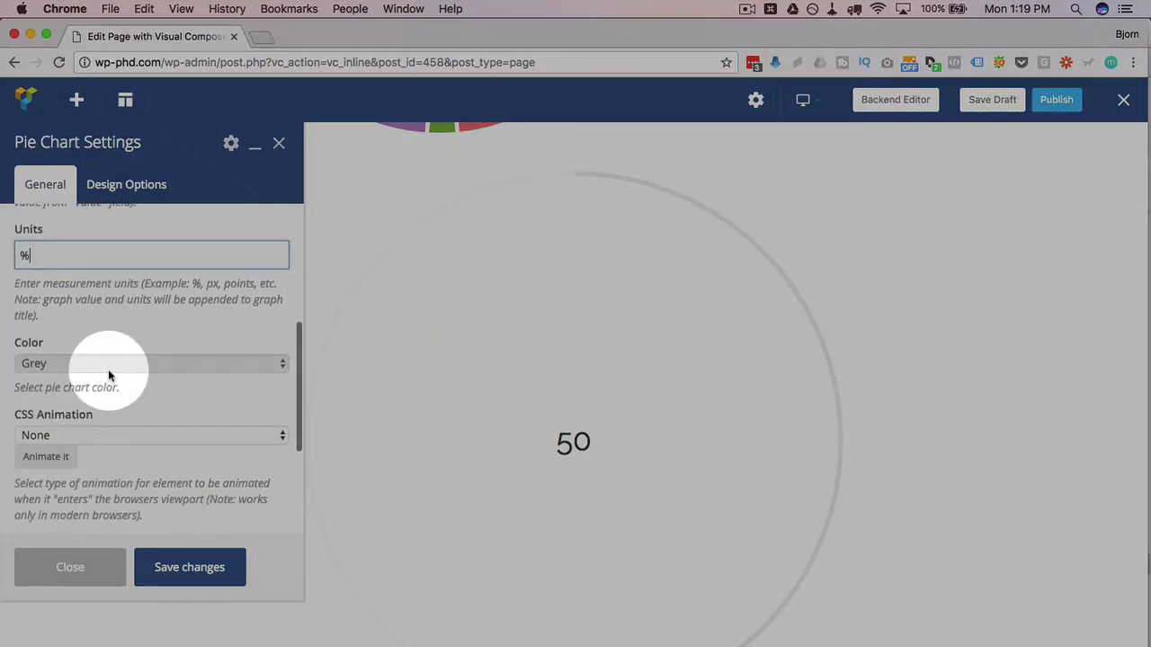
click(108, 375)
click(108, 378)
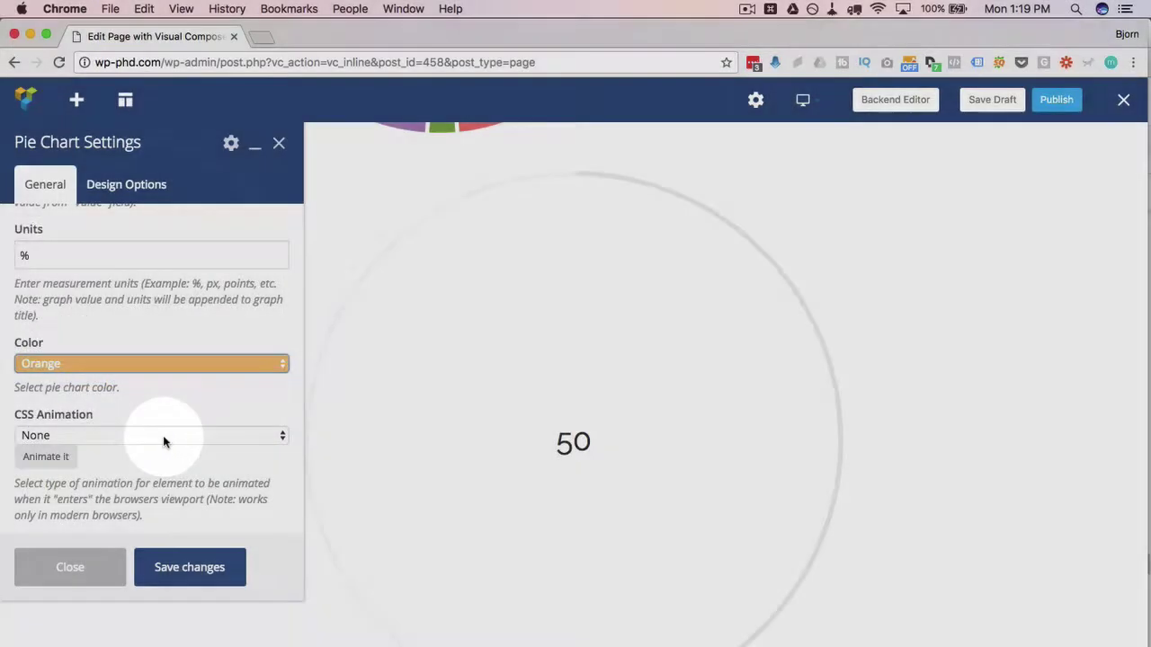
scroll(162, 435, down, 2)
click(190, 567)
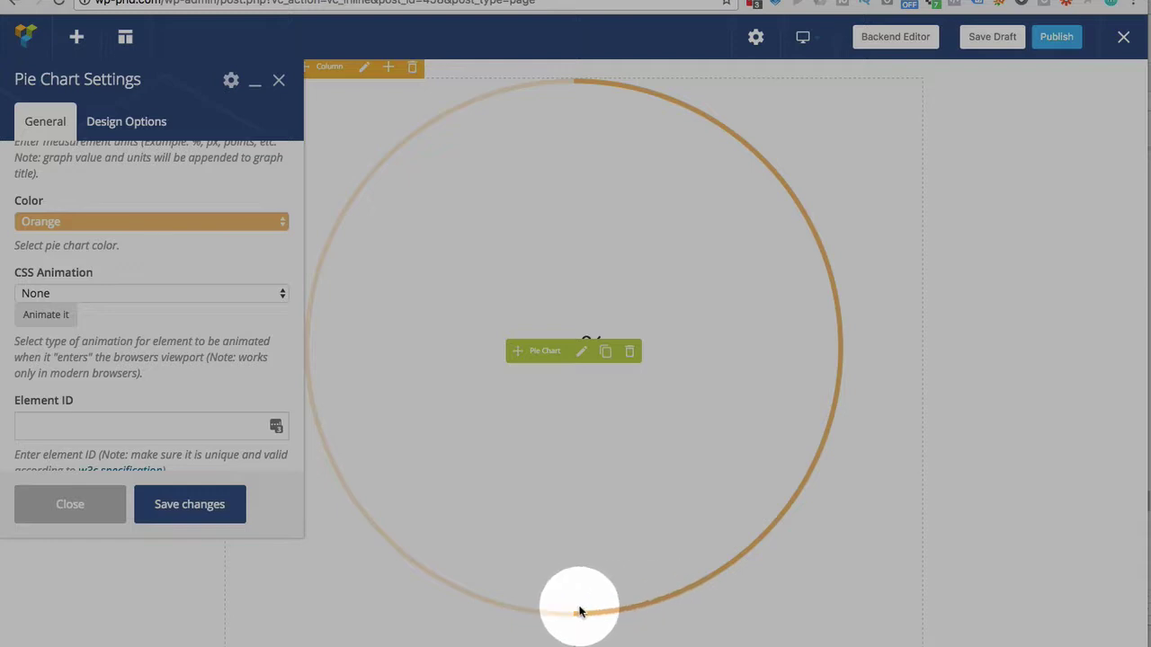
- Change the gauge value from 50 to 75 and save
scroll(94, 297, up, 5)
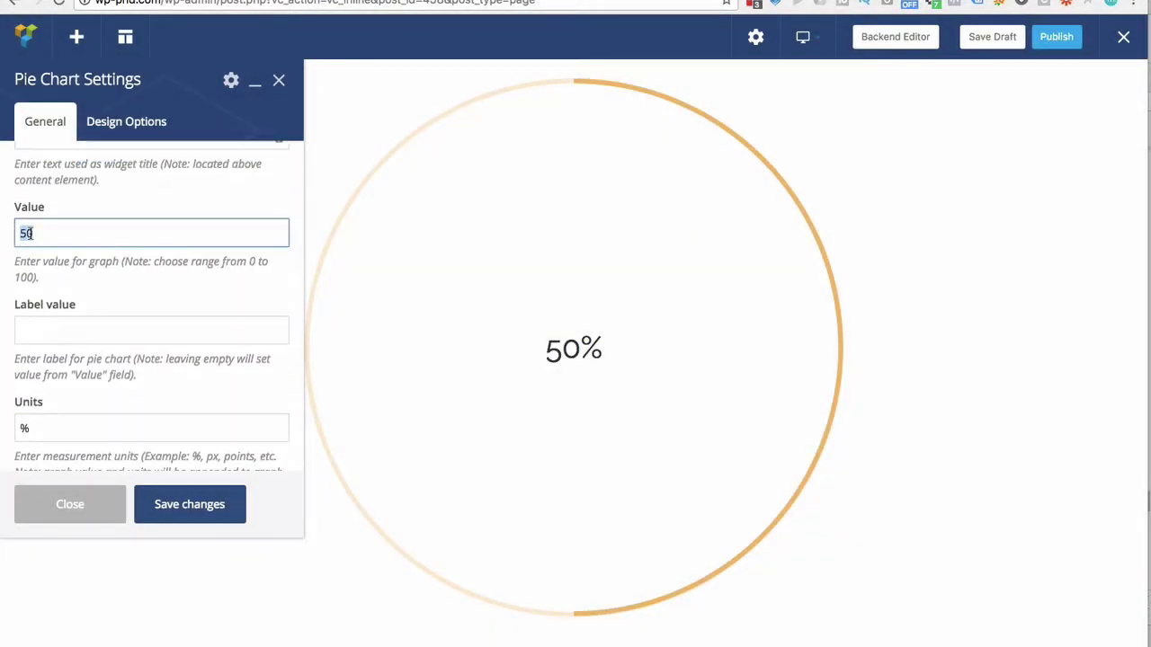
click(186, 506)
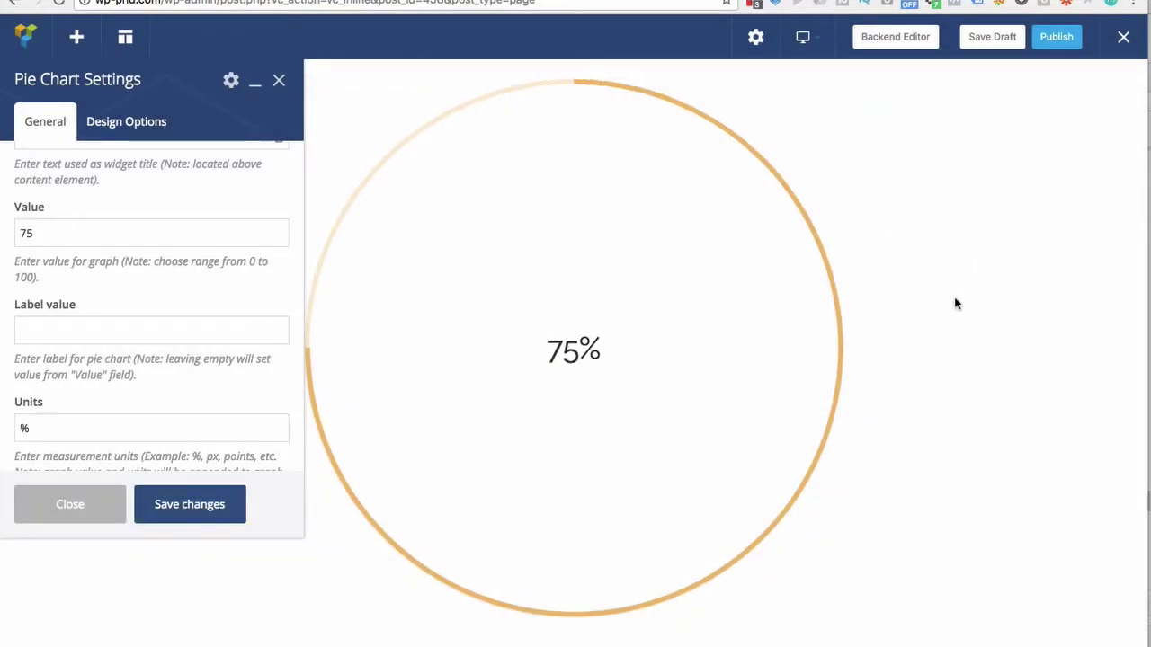
scroll(955, 304, up, 5)
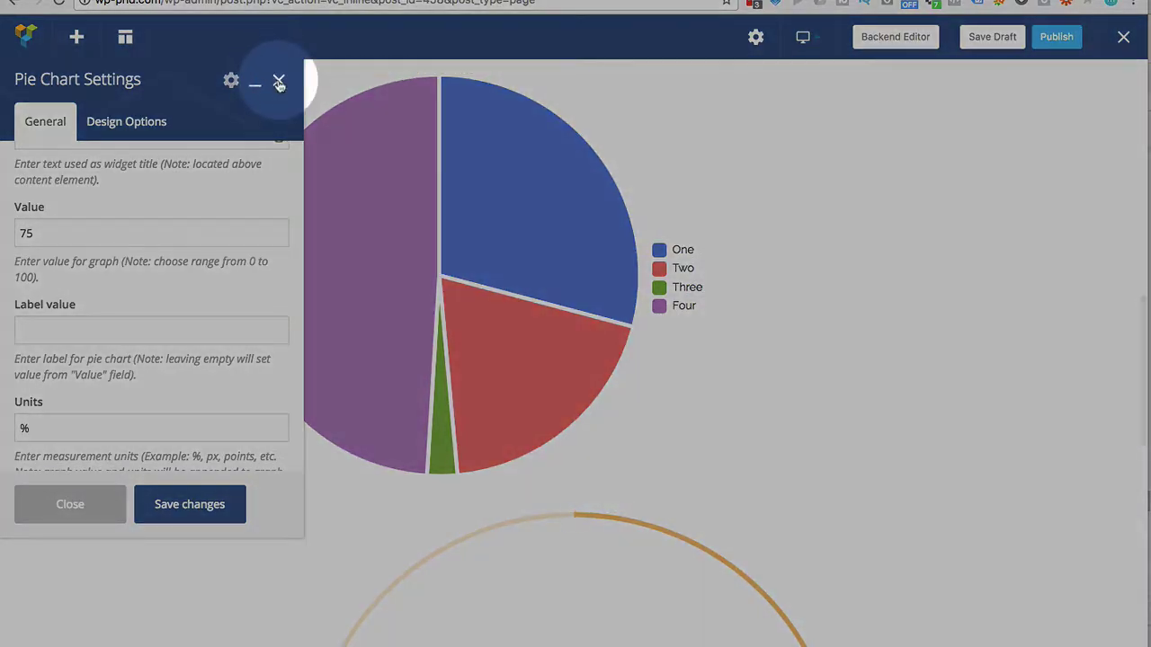
- Close the gauge settings and insert a Progress Bar element into the empty row below
click(279, 80)
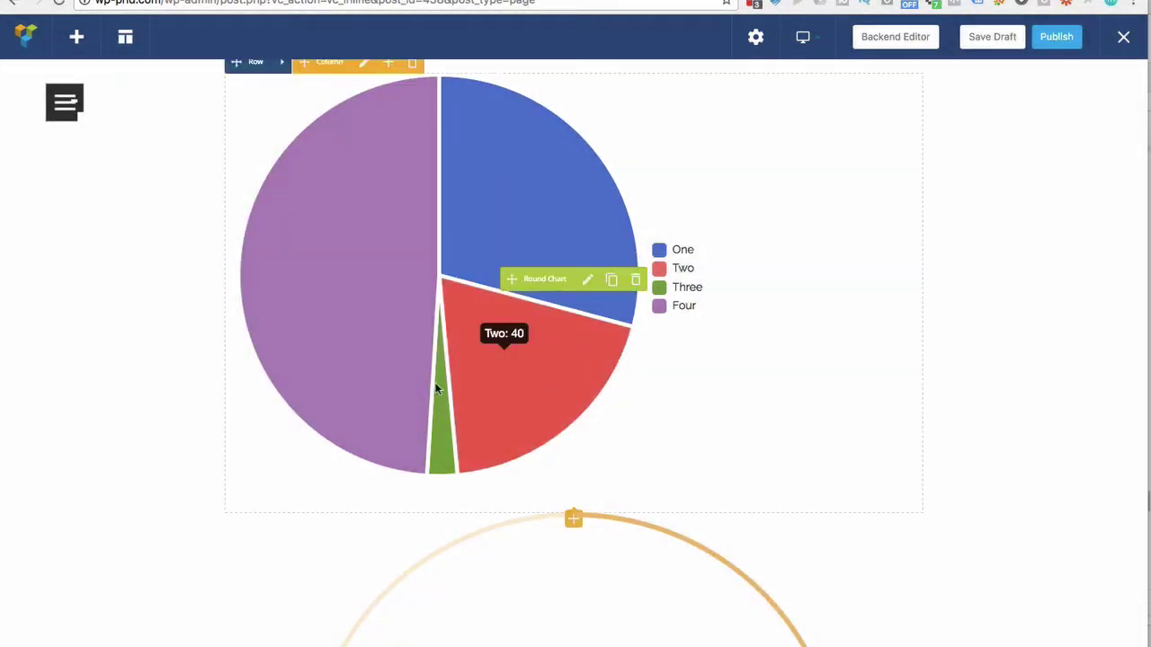
scroll(939, 349, down, 4)
scroll(940, 348, down, 3)
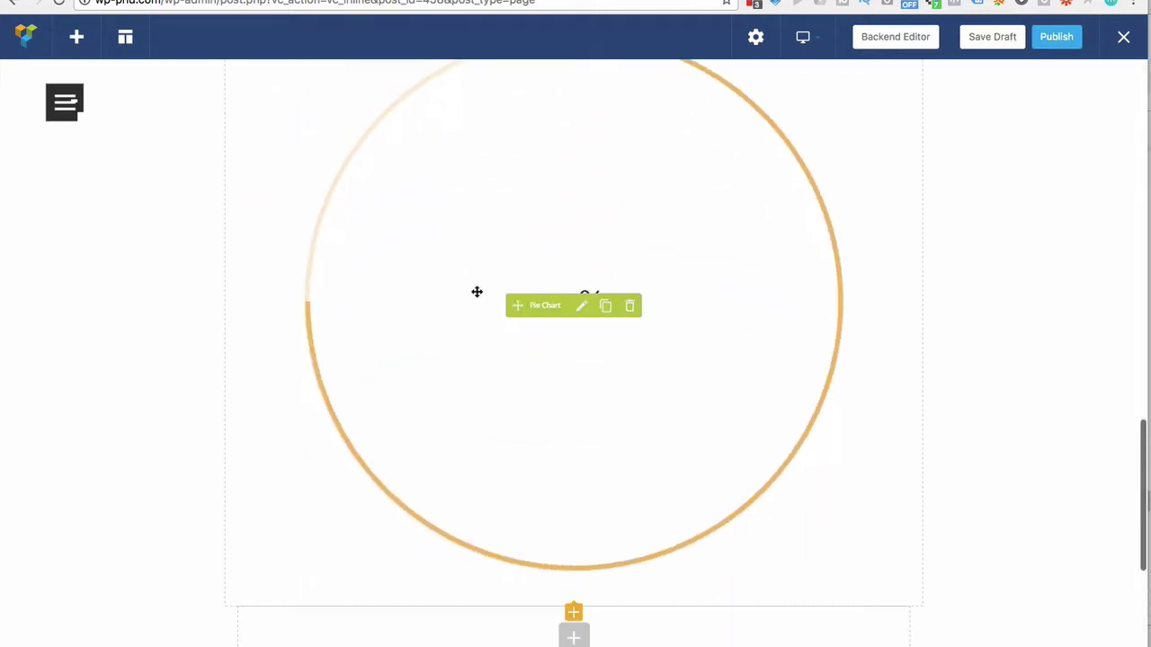
scroll(746, 431, up, 2)
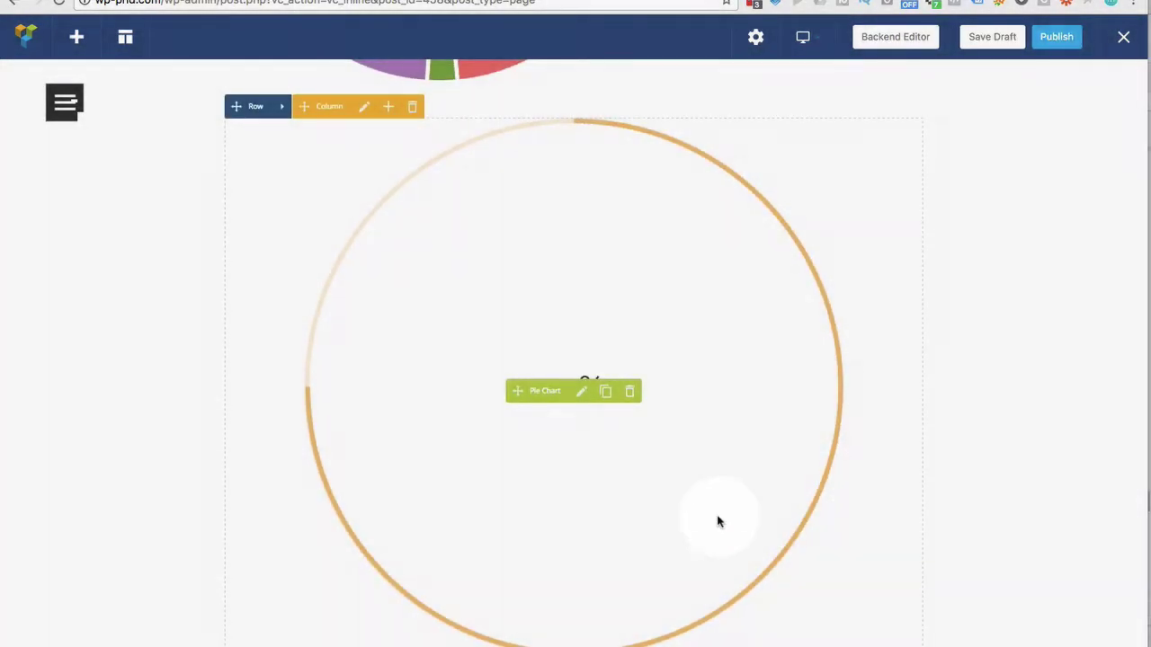
scroll(716, 519, down, 6)
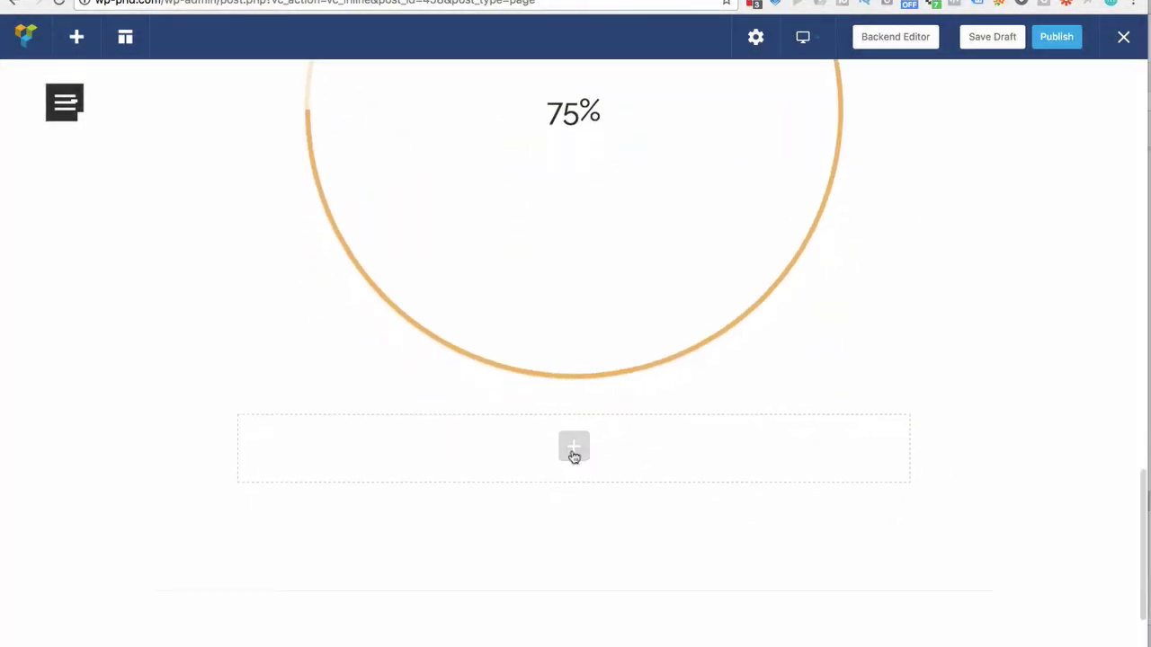
click(574, 449)
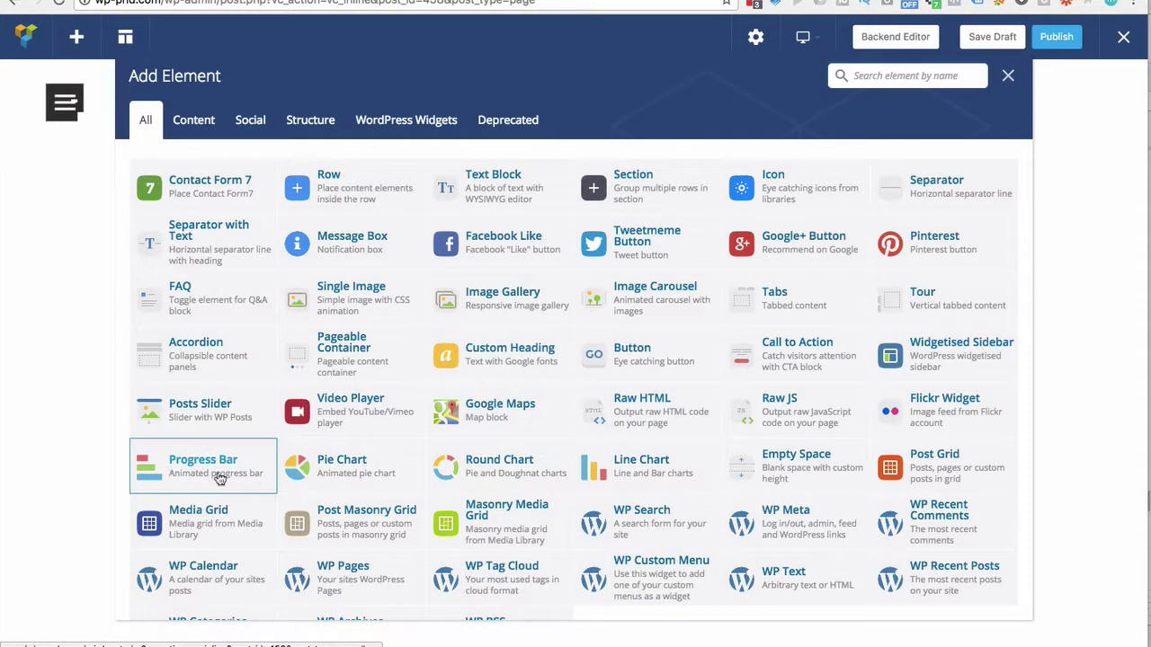
click(203, 463)
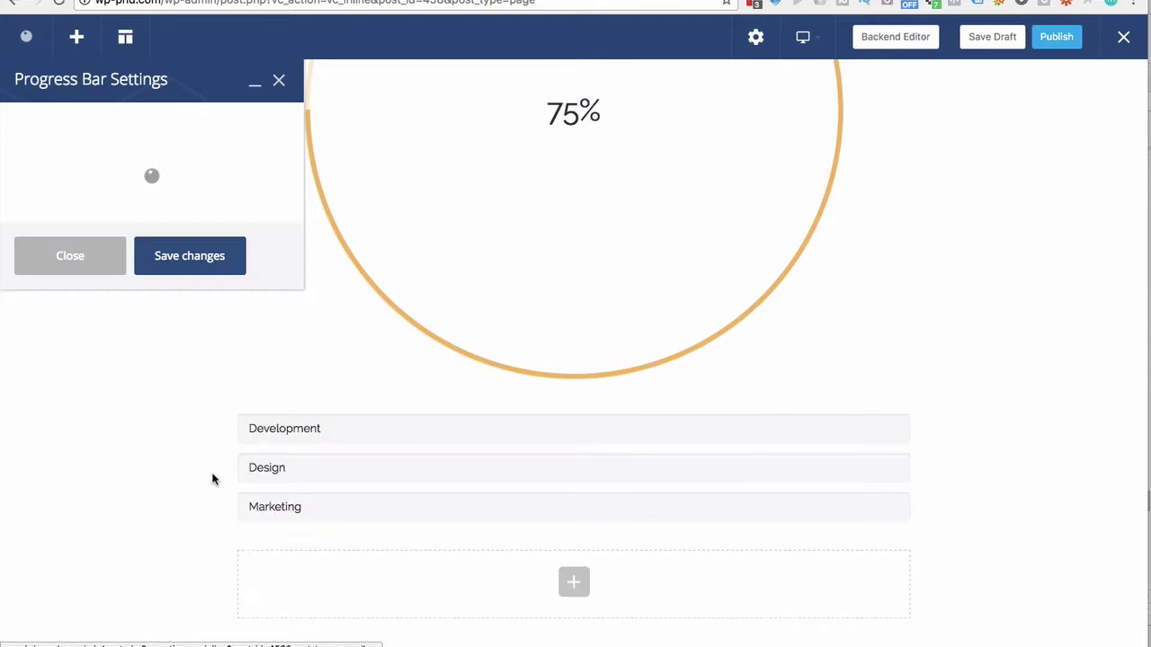
- Move the settings panel aside and make the Development bar Classic Green
drag(135, 74, 1039, 92)
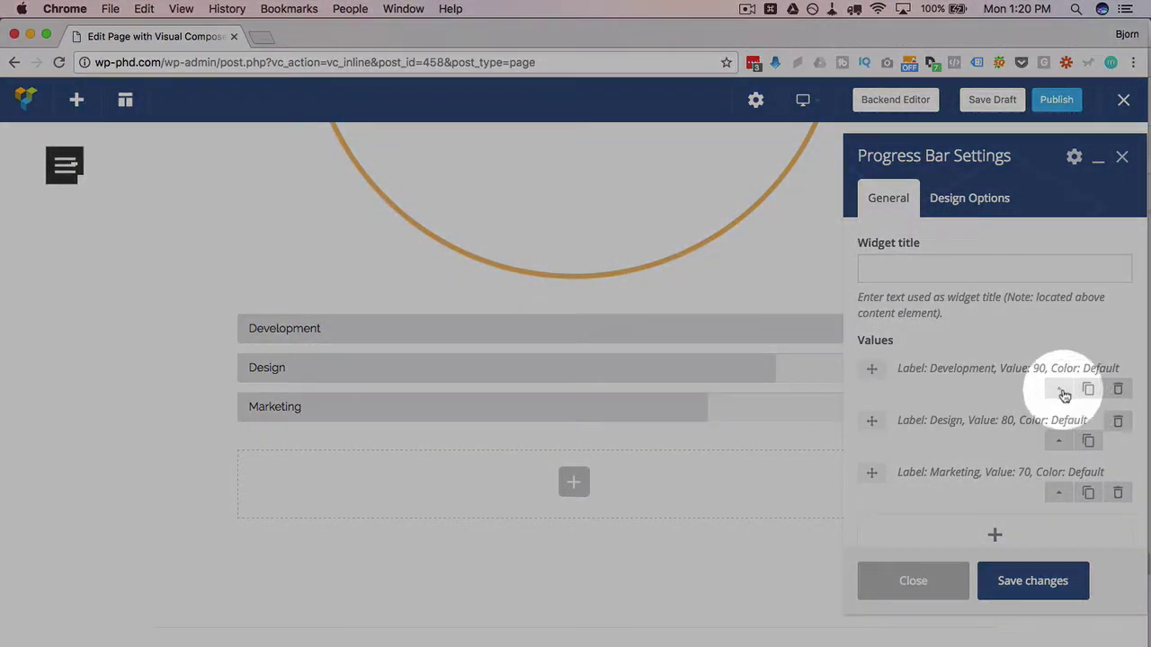
click(1054, 378)
scroll(1001, 371, down, 4)
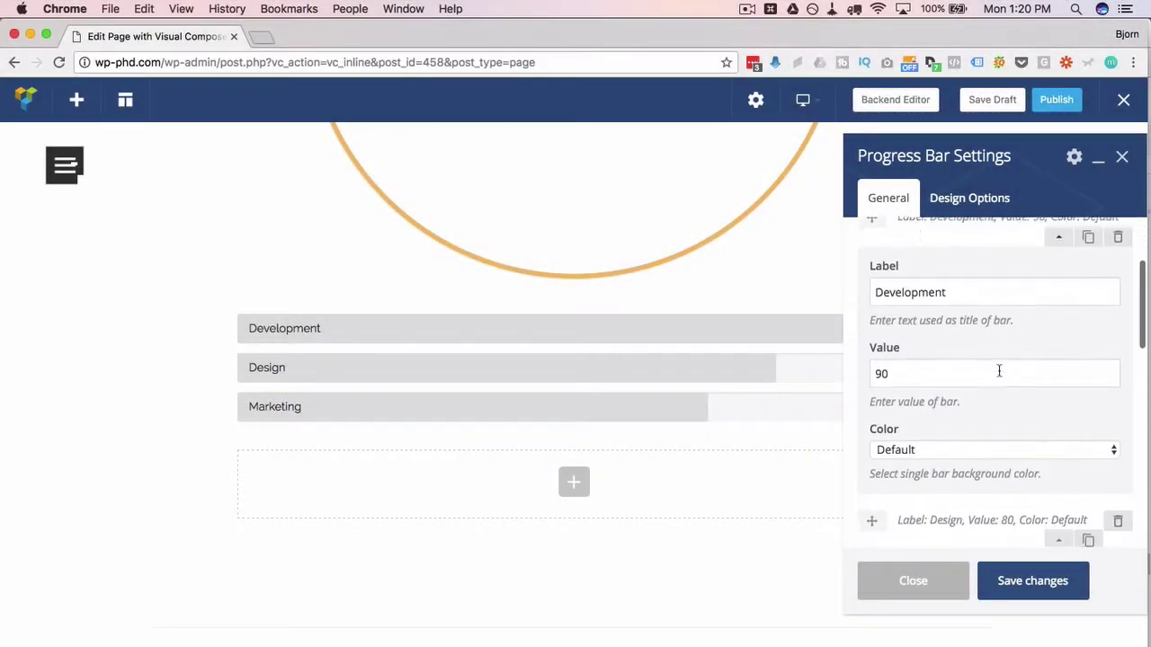
double_click(896, 359)
scroll(908, 388, down, 1)
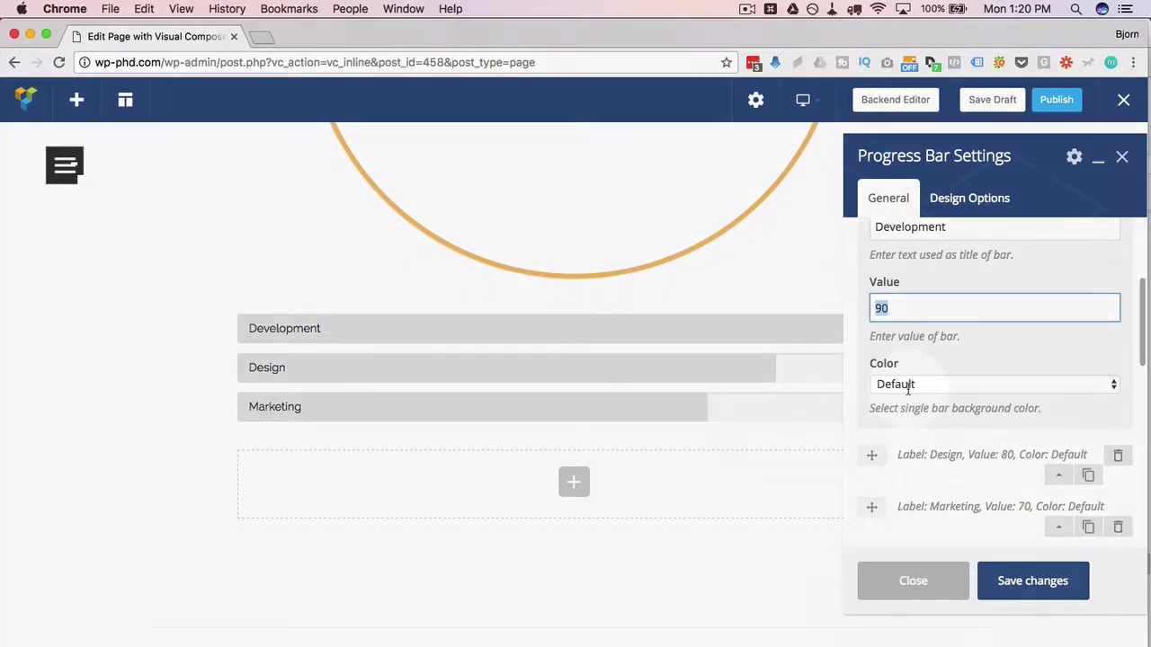
click(914, 385)
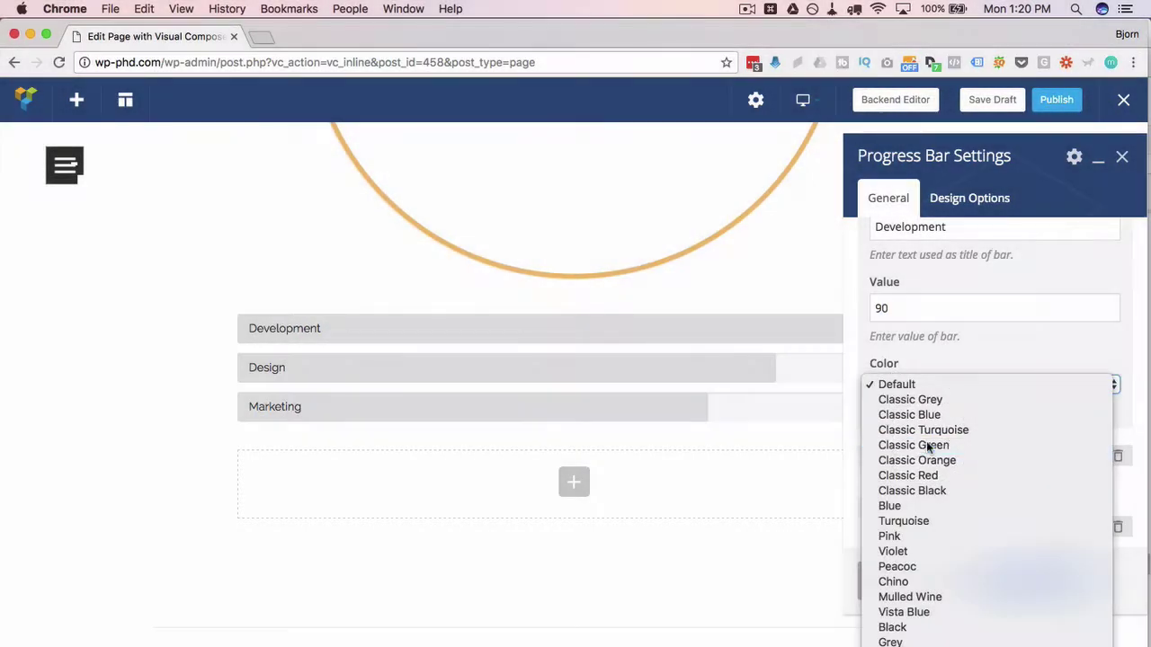
click(926, 442)
- Make the Design bar Pink and bring up the Marketing bar's colour choices
scroll(971, 410, down, 1)
click(1058, 415)
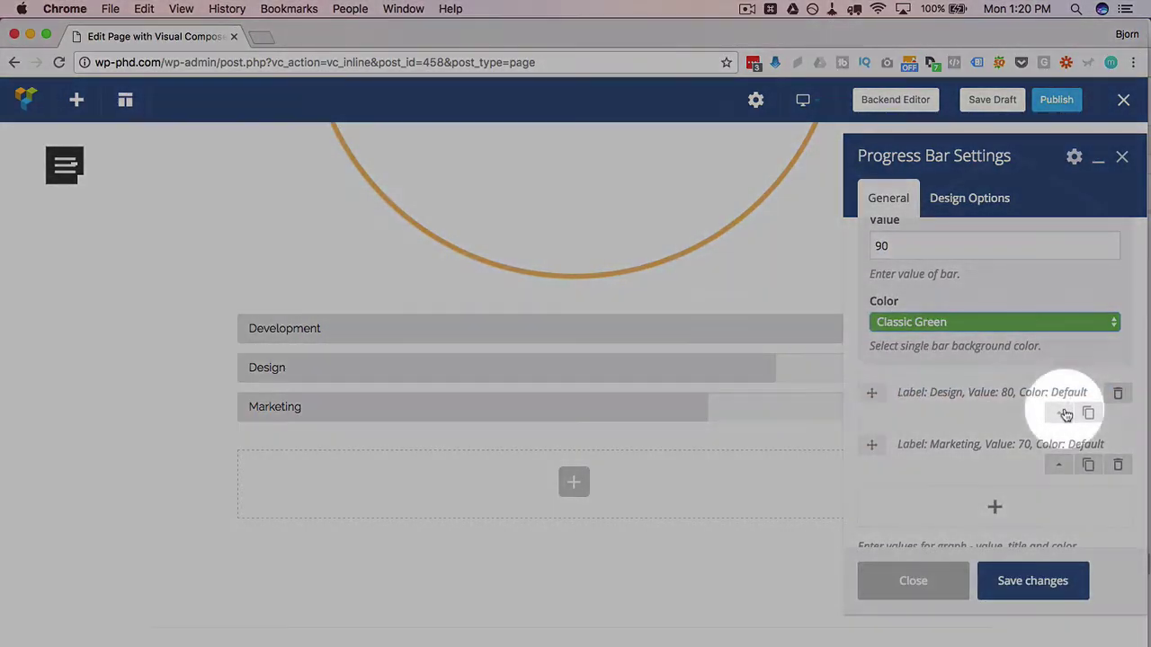
scroll(916, 283, up, 1)
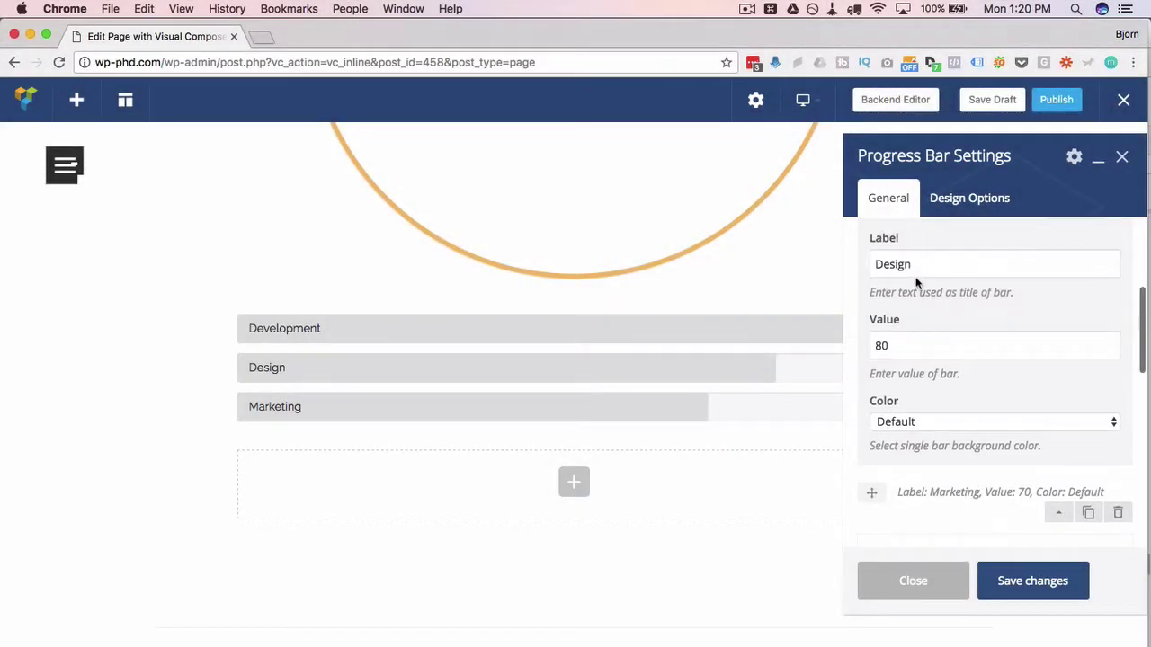
scroll(903, 357, down, 2)
click(899, 335)
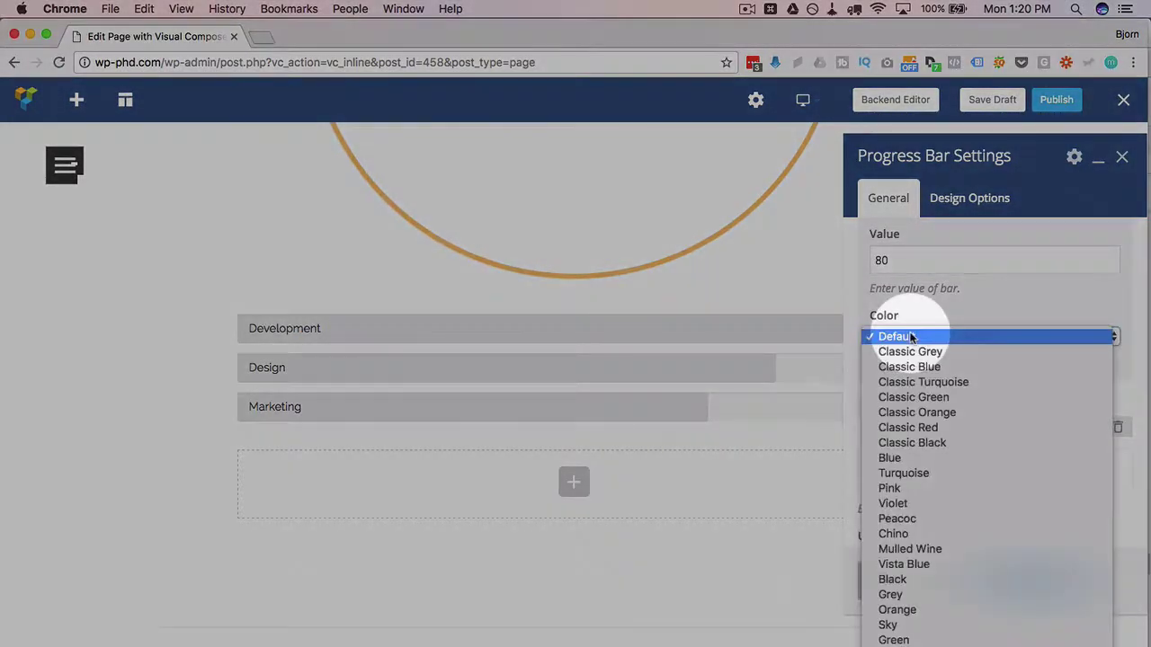
click(947, 497)
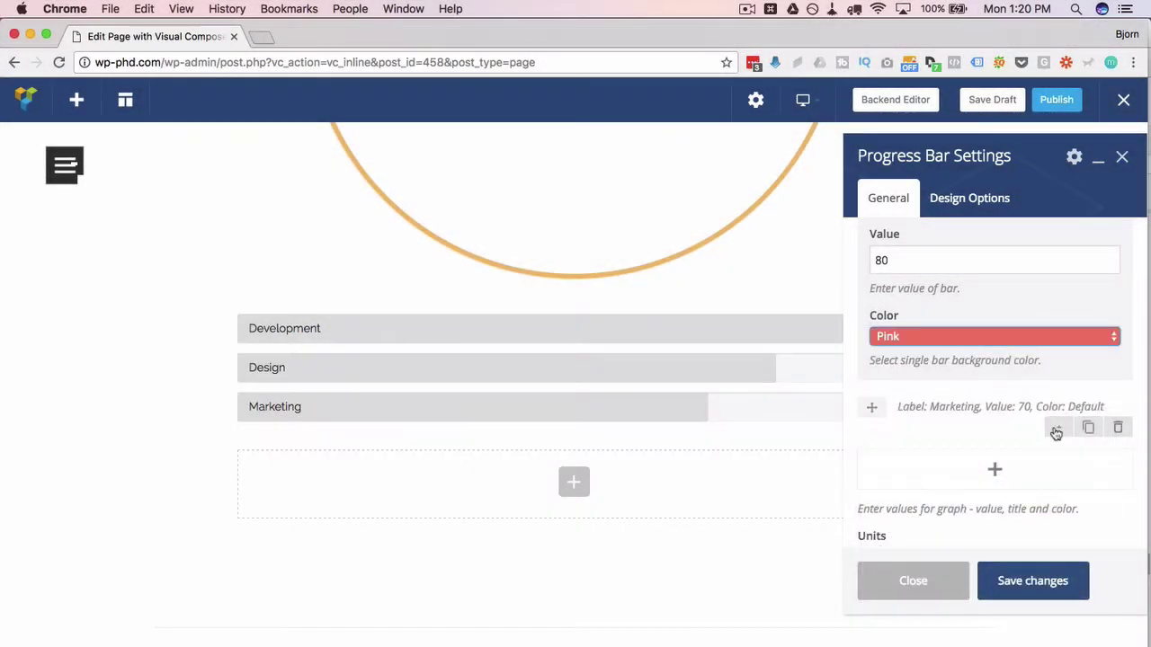
click(1053, 427)
click(899, 386)
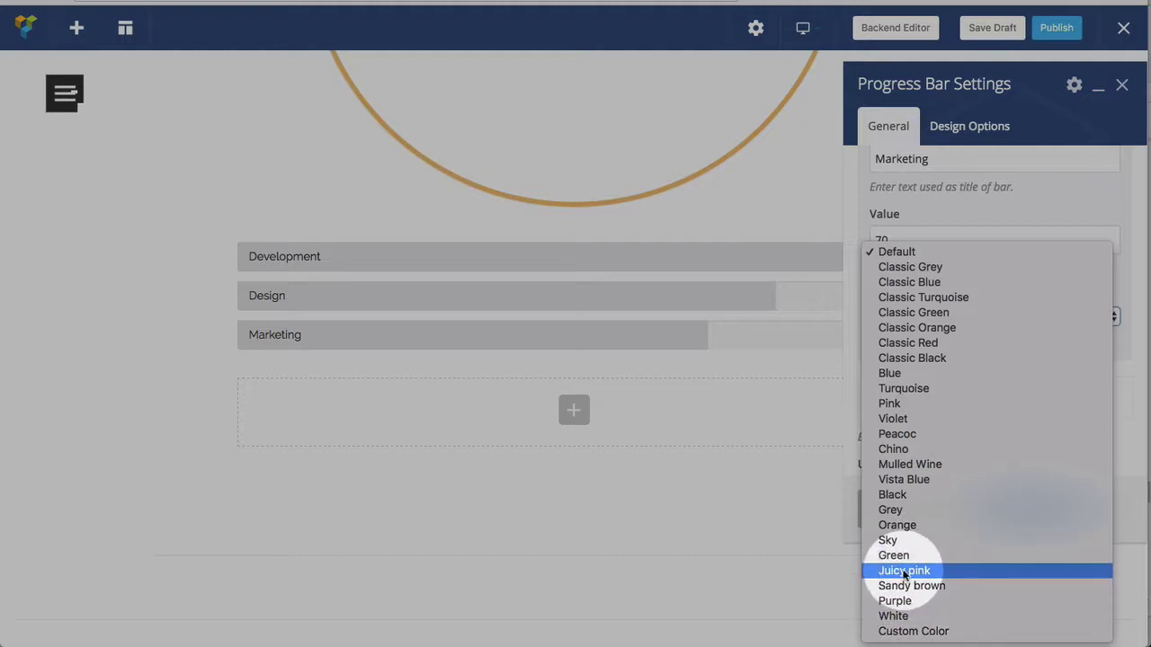
- Make the Marketing progress bar Classic Black
click(924, 358)
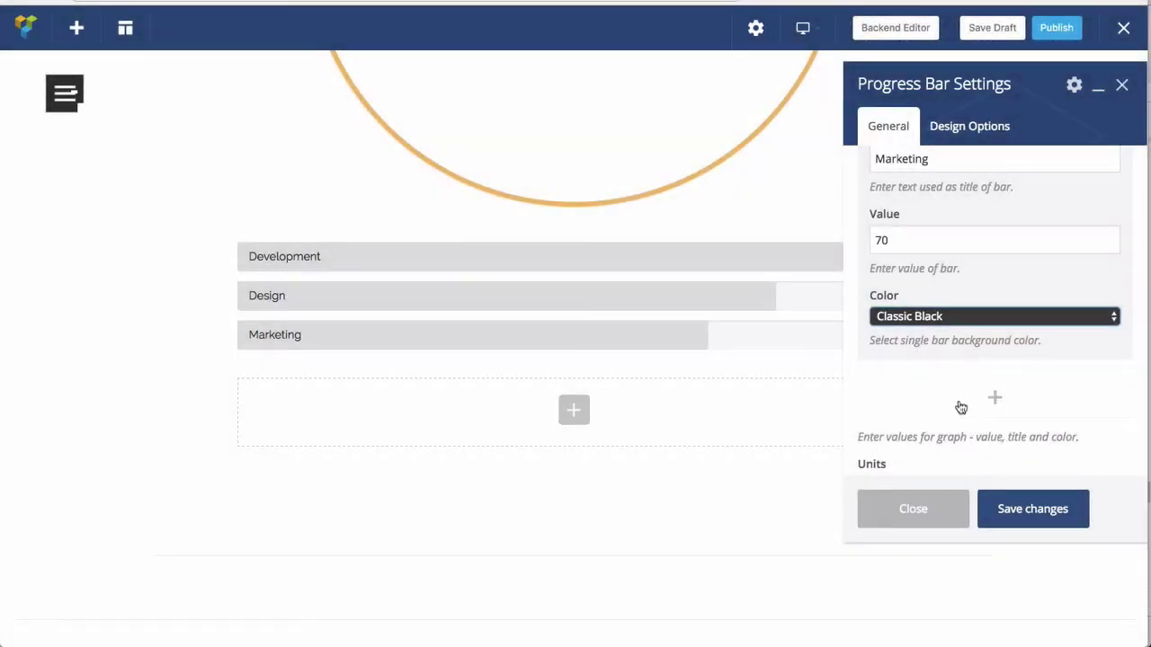
scroll(958, 404, down, 3)
click(996, 267)
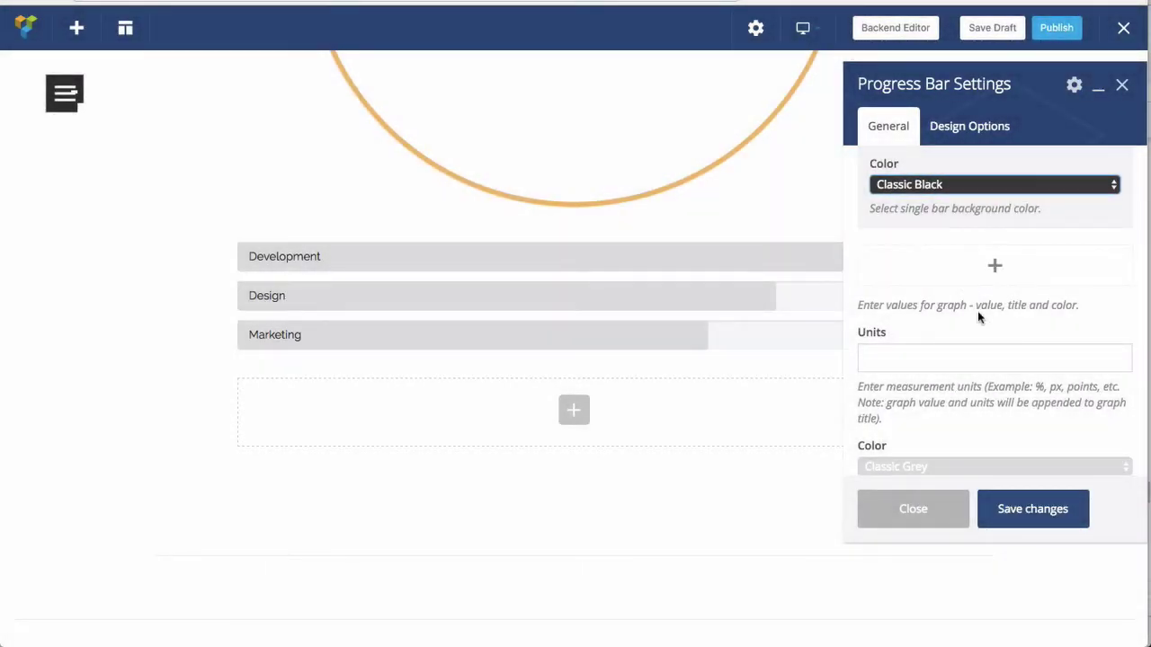
scroll(982, 315, down, 2)
scroll(950, 342, down, 1)
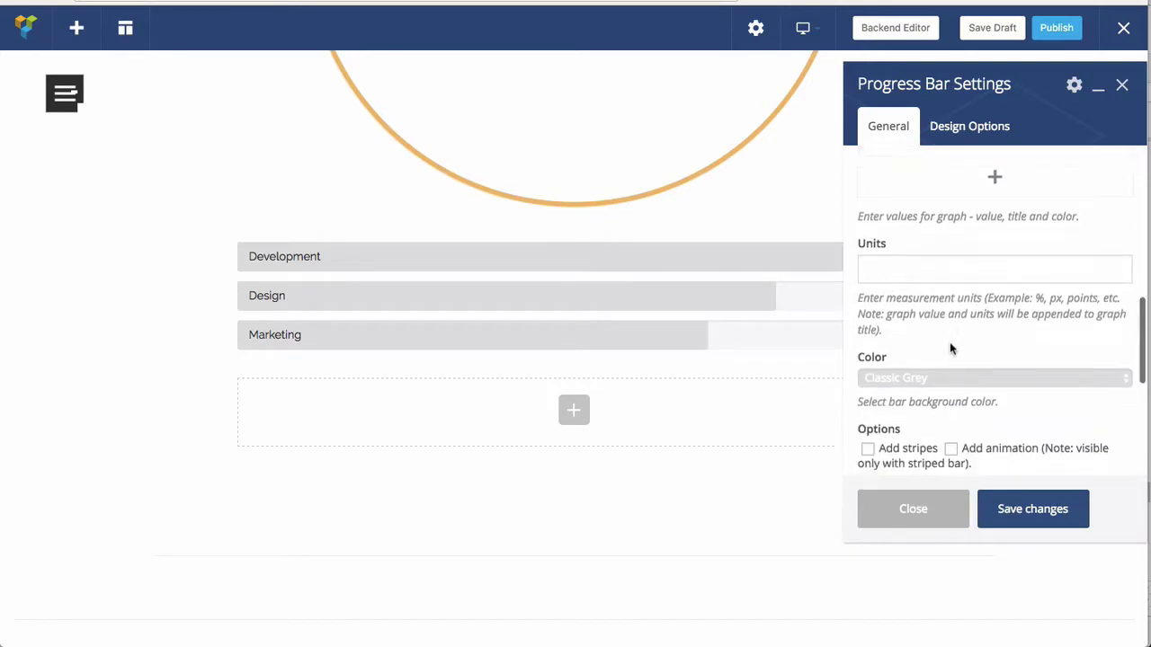
click(891, 342)
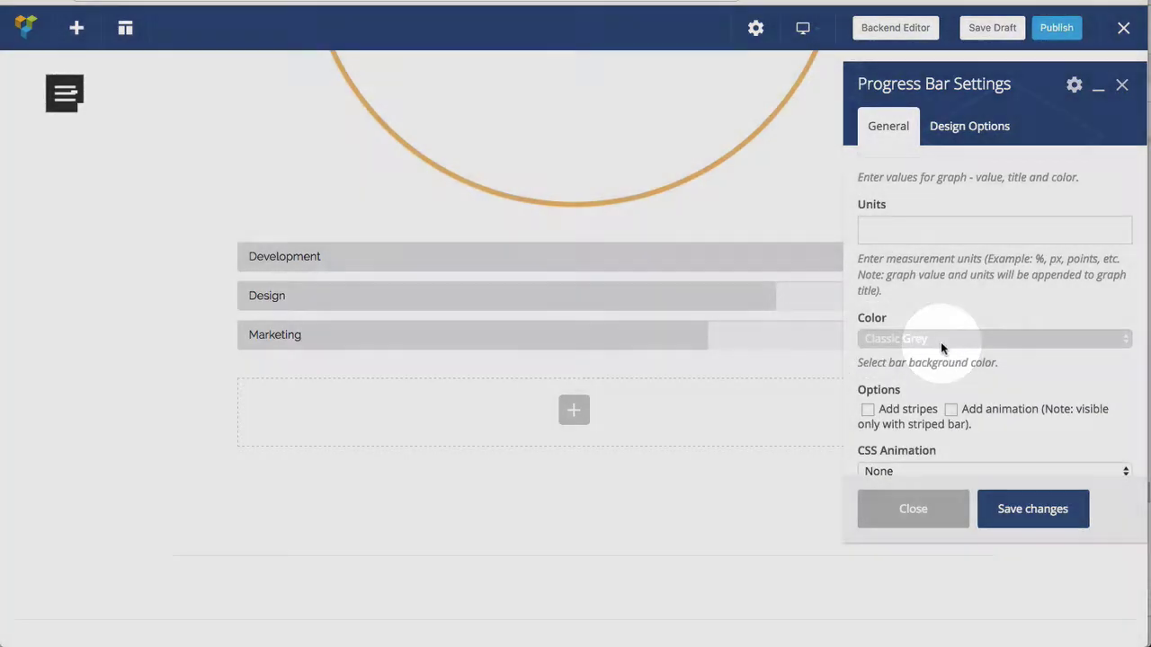
scroll(942, 346, down, 2)
- Turn on striped, animated progress bars and save the changes
click(868, 345)
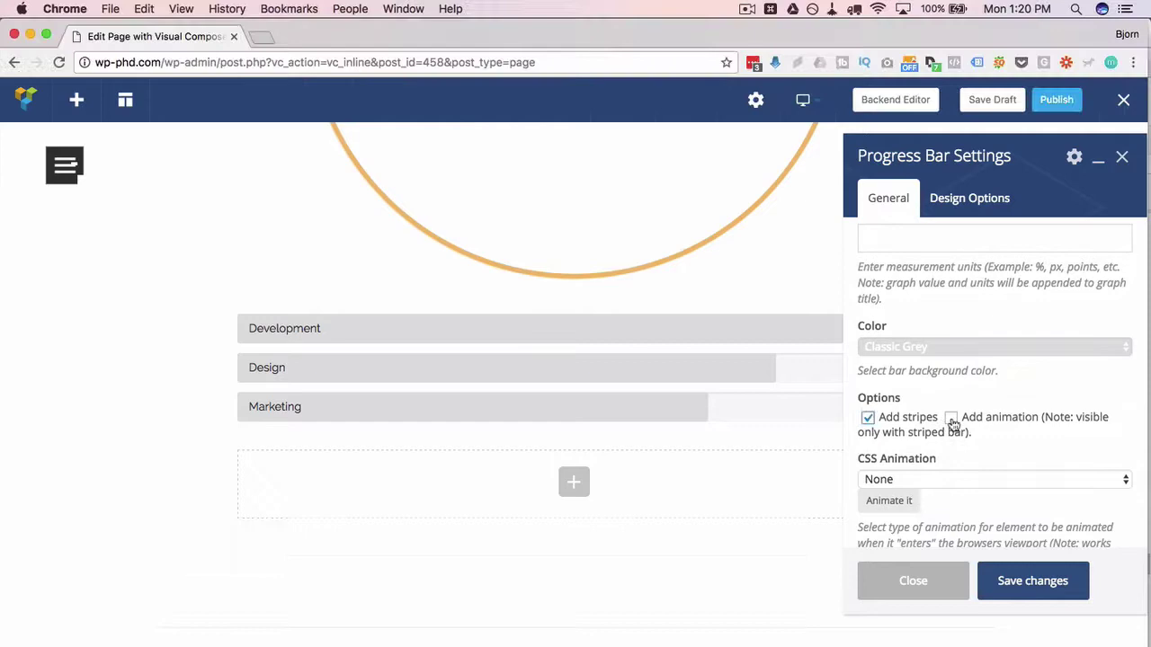
click(950, 418)
scroll(883, 427, down, 1)
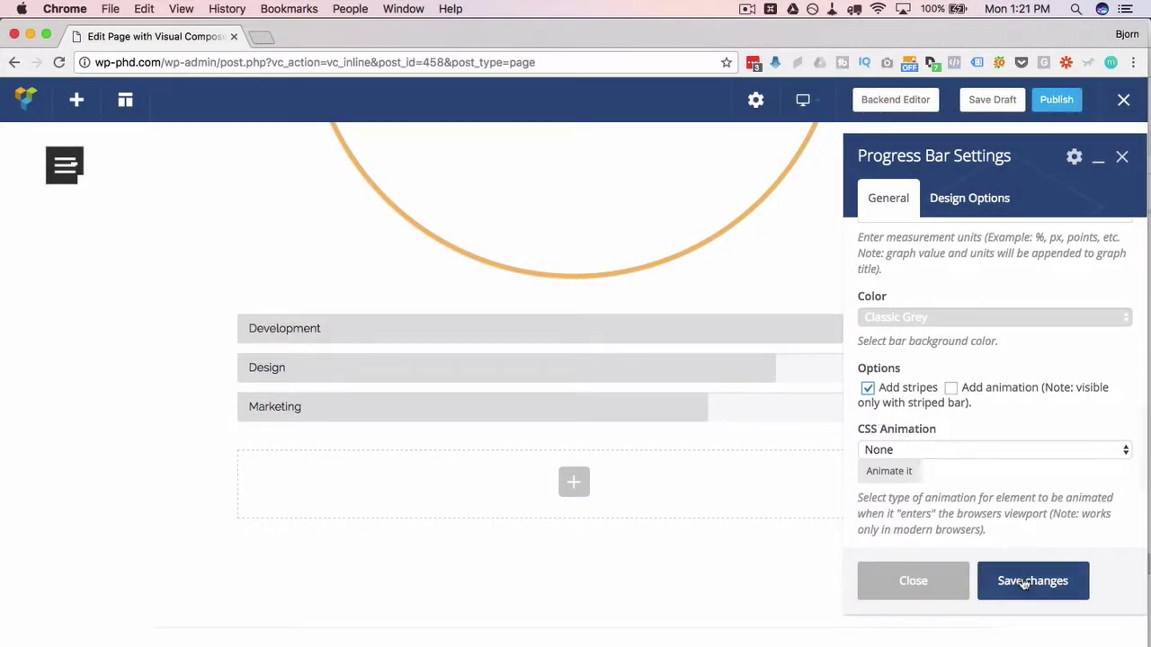
click(1023, 582)
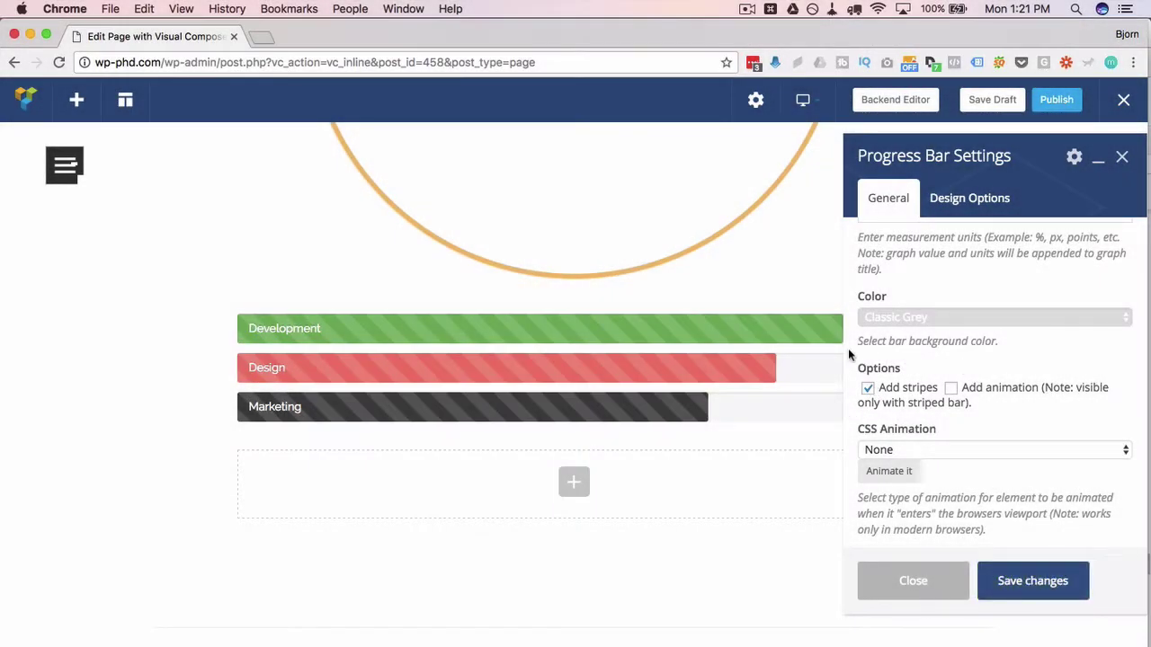
click(952, 388)
click(1051, 593)
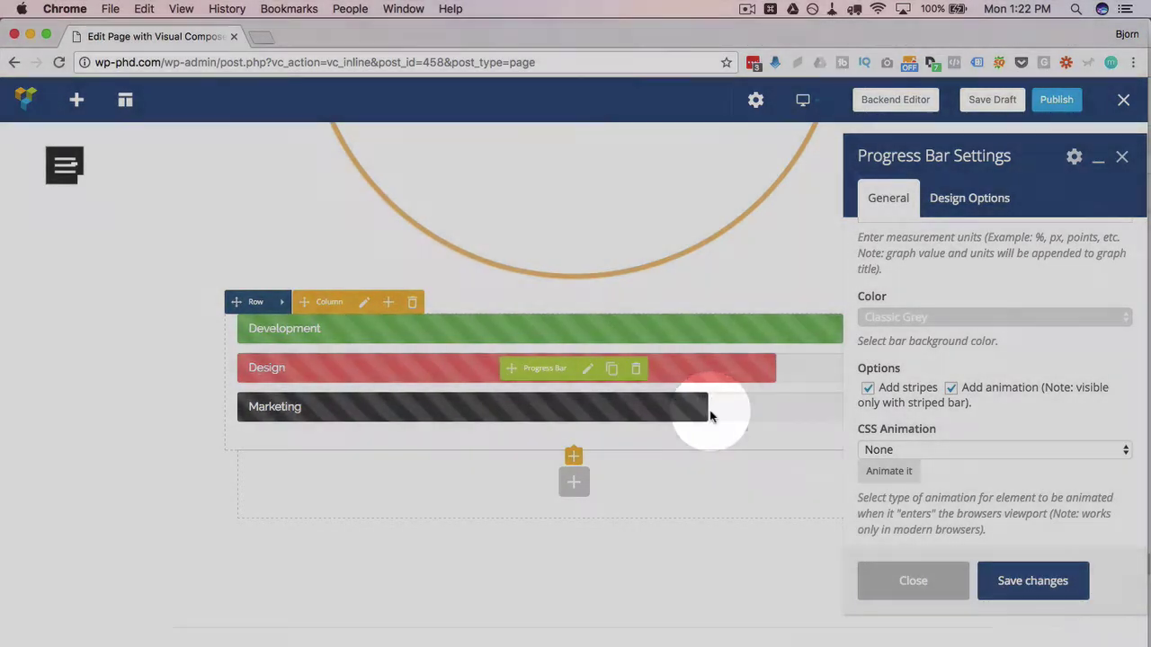
- Close the Progress Bar Settings panel
scroll(999, 409, down, 3)
scroll(999, 406, down, 1)
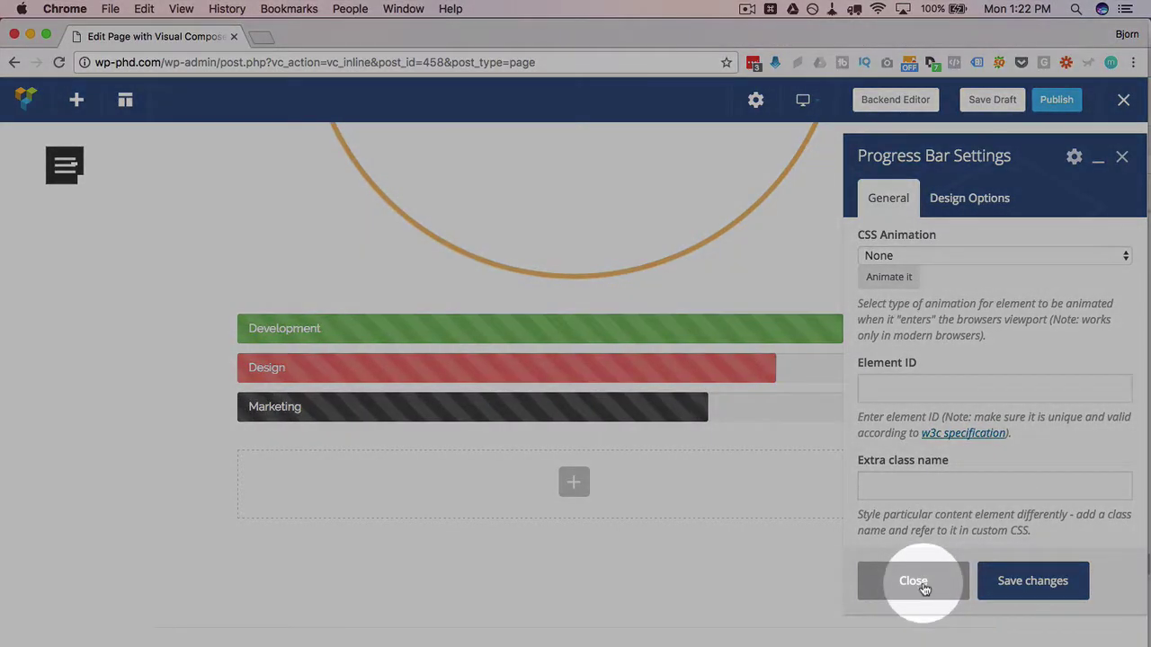
click(914, 582)
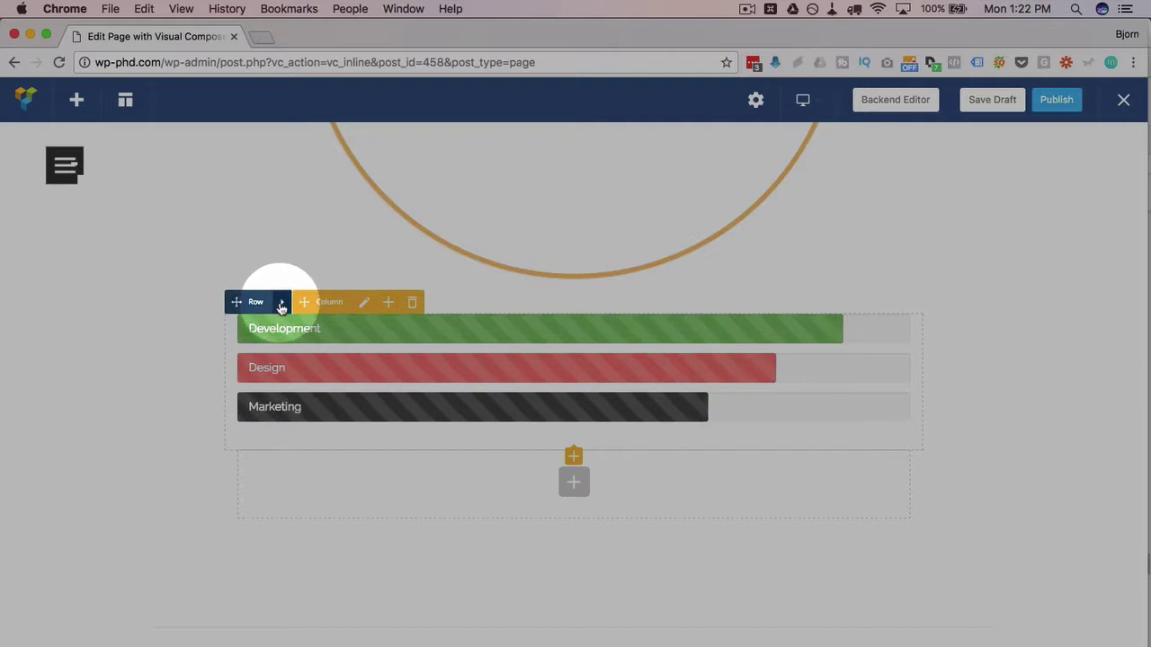
- Change the row layout to four equal 1/4 columns
click(309, 304)
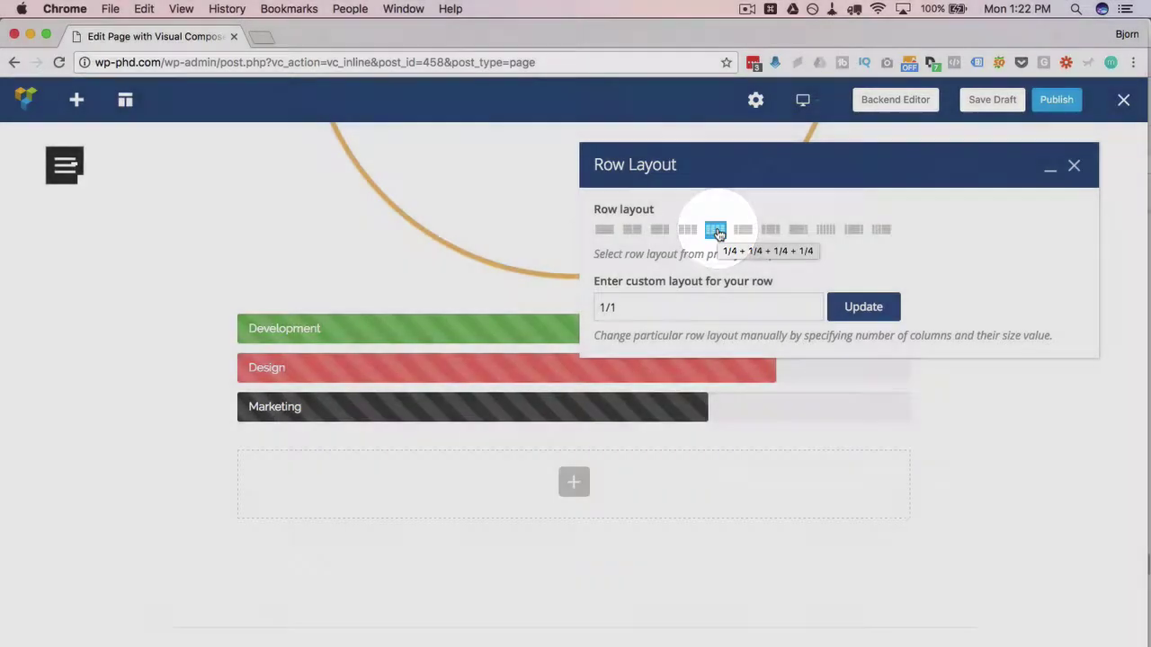
click(715, 230)
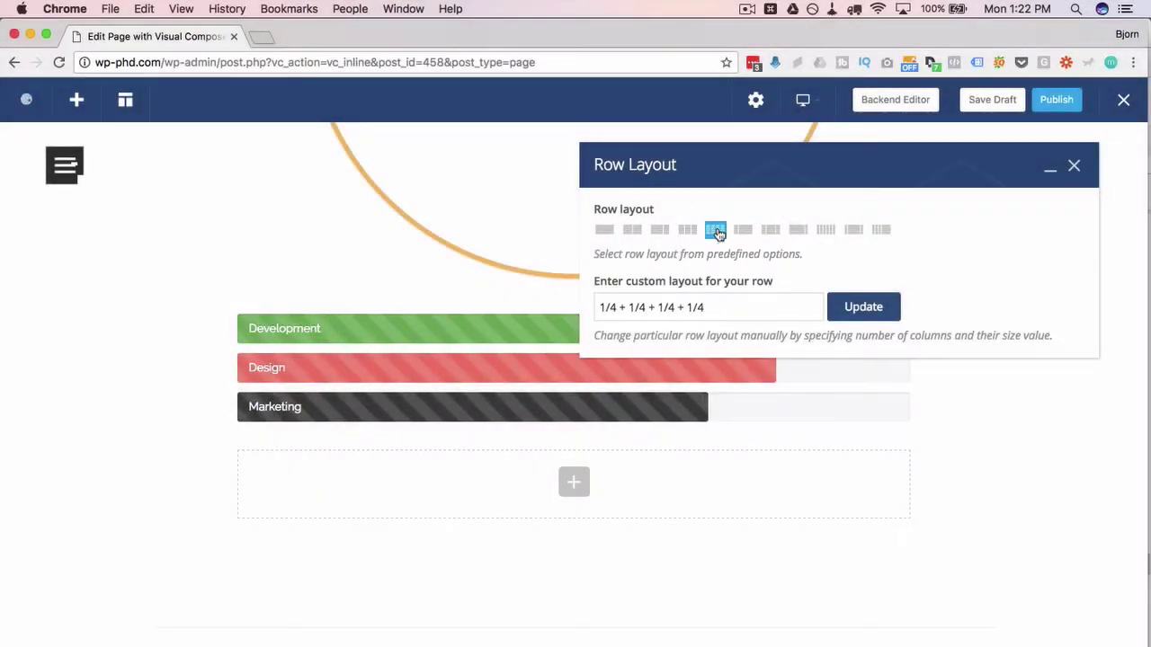
click(863, 307)
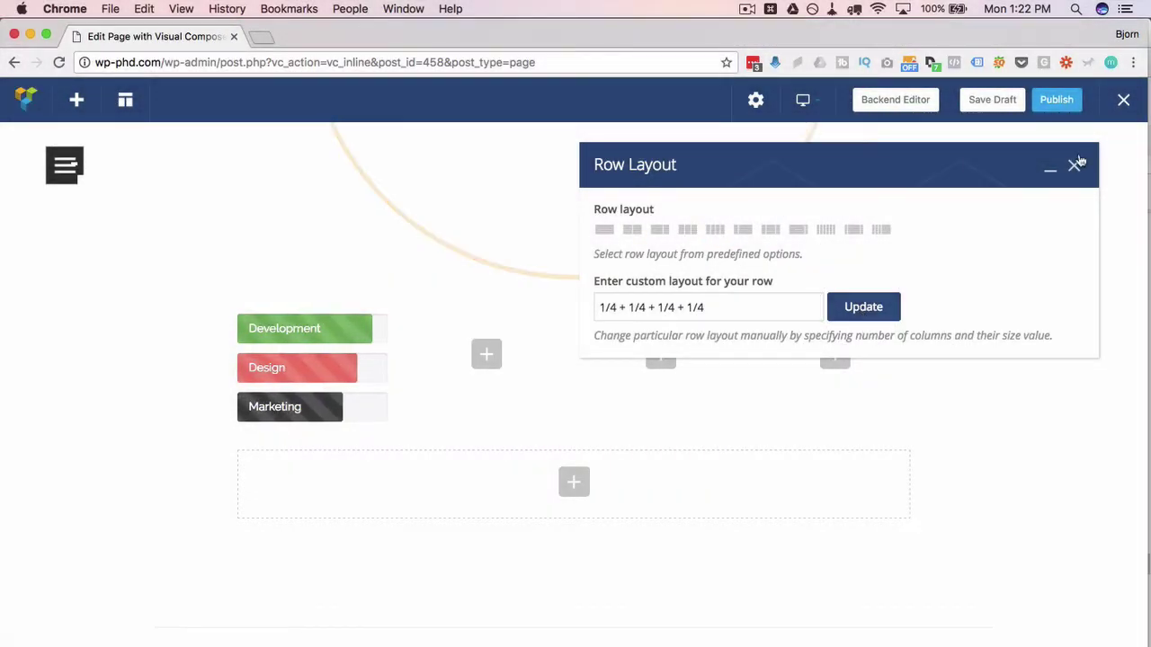
click(1075, 165)
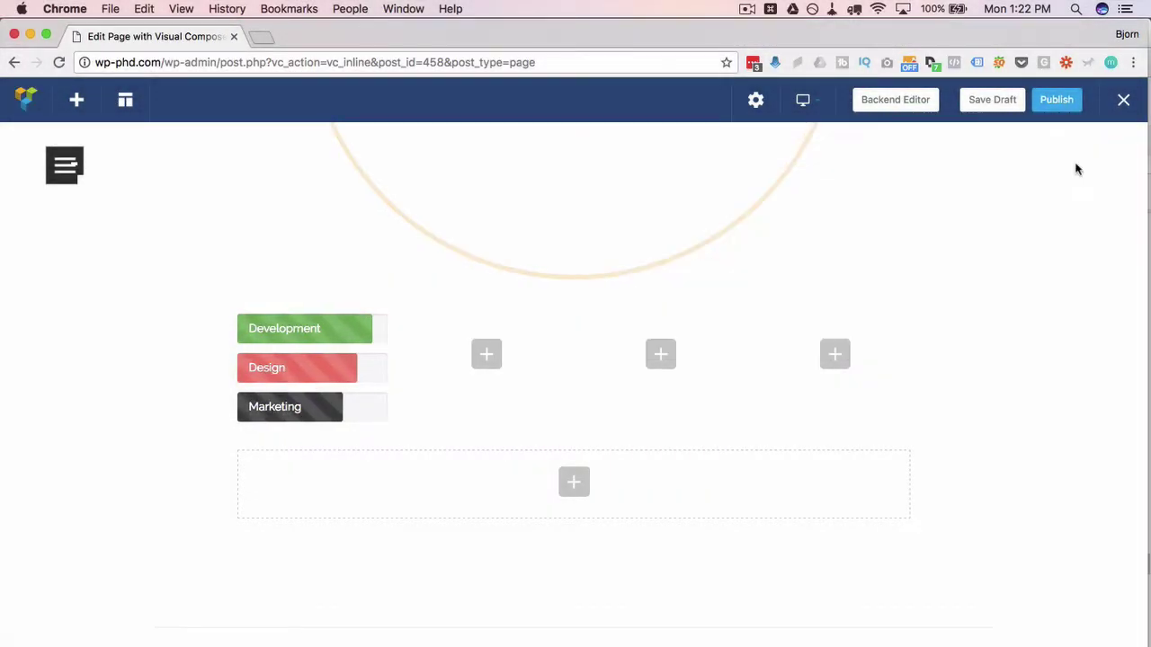
- Move the 75% round chart, pie chart and line chart into their own columns
click(311, 456)
scroll(519, 380, up, 5)
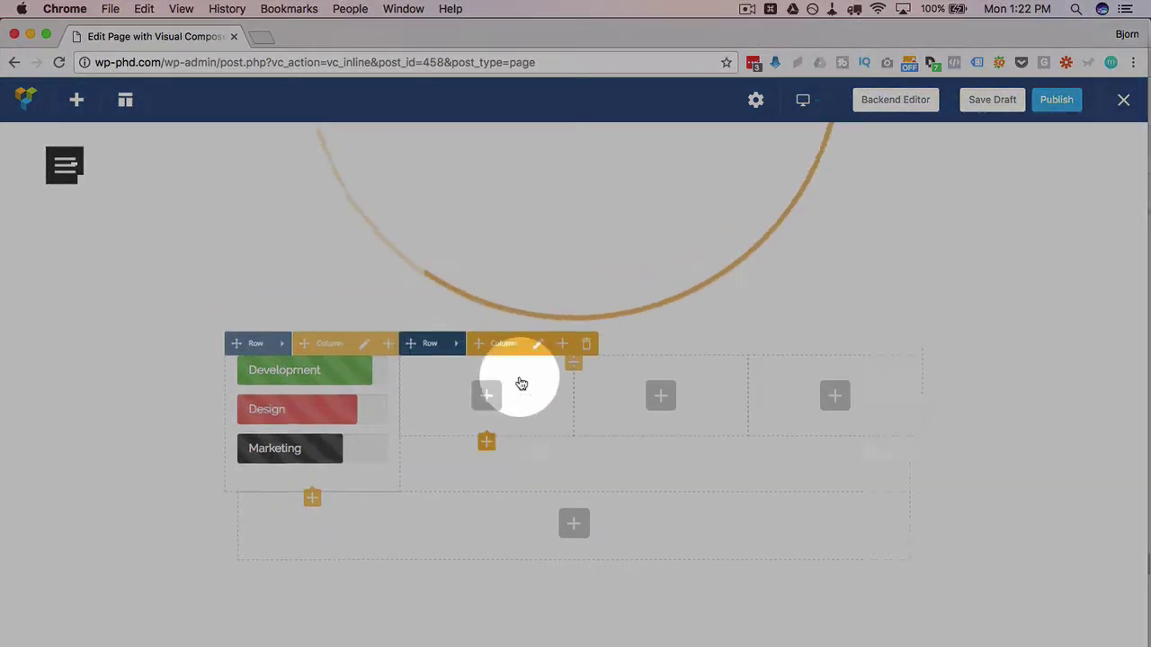
drag(533, 356, 588, 249)
scroll(586, 244, up, 6)
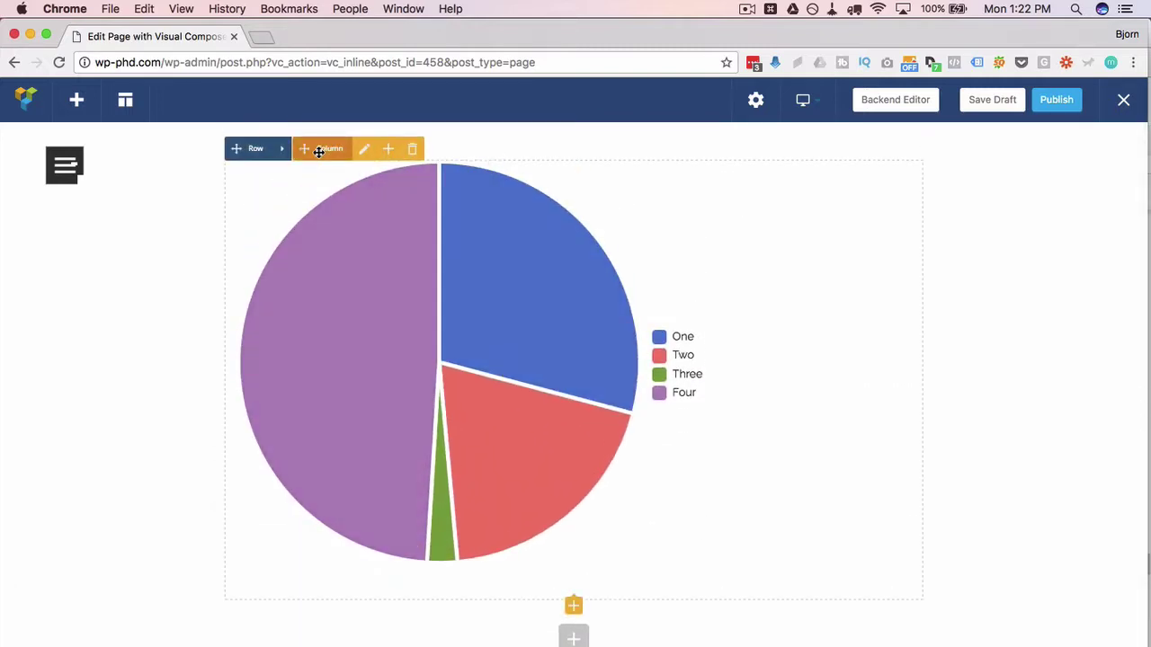
drag(329, 148, 621, 200)
scroll(642, 444, up, 8)
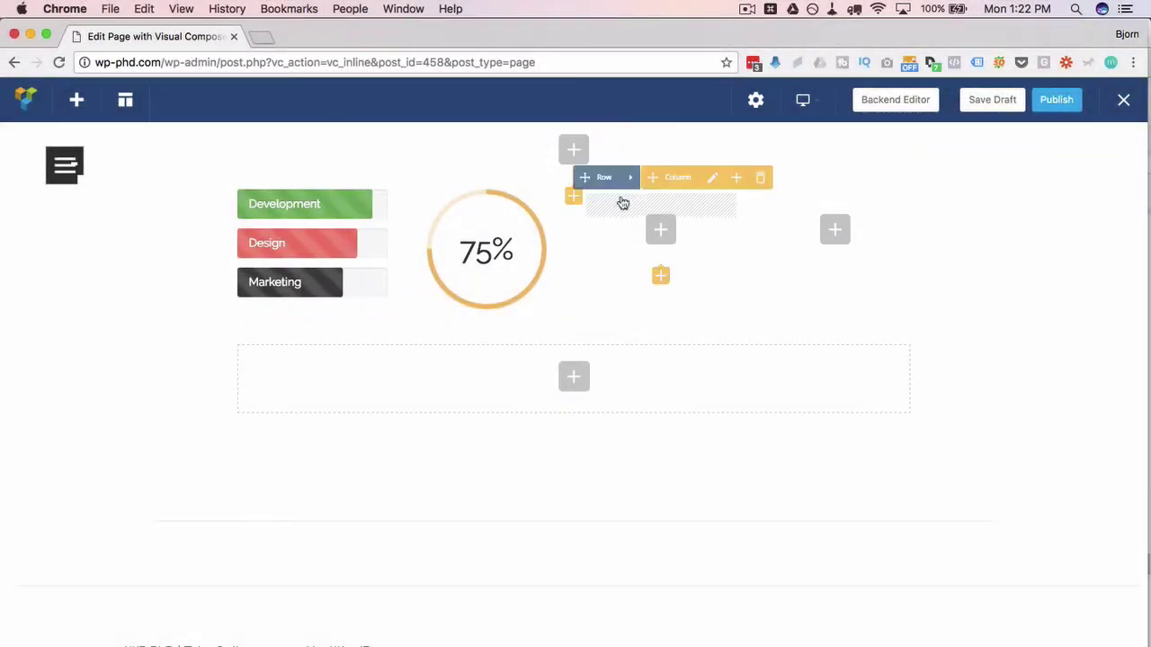
scroll(569, 218, up, 10)
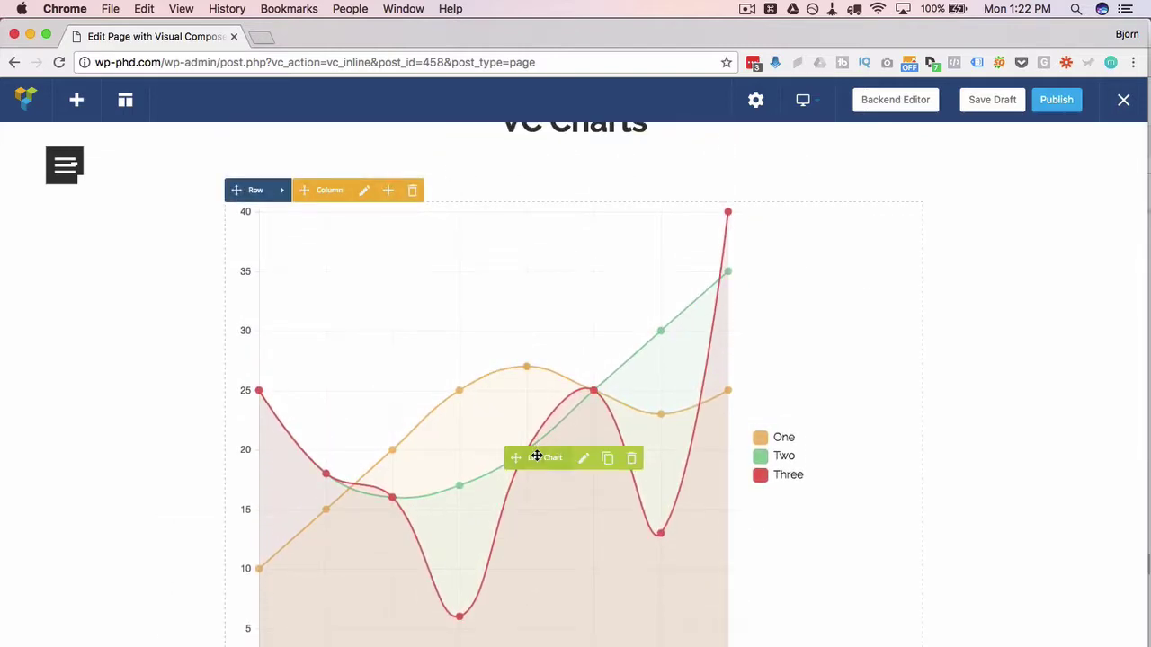
scroll(534, 452, down, 10)
drag(536, 457, 815, 428)
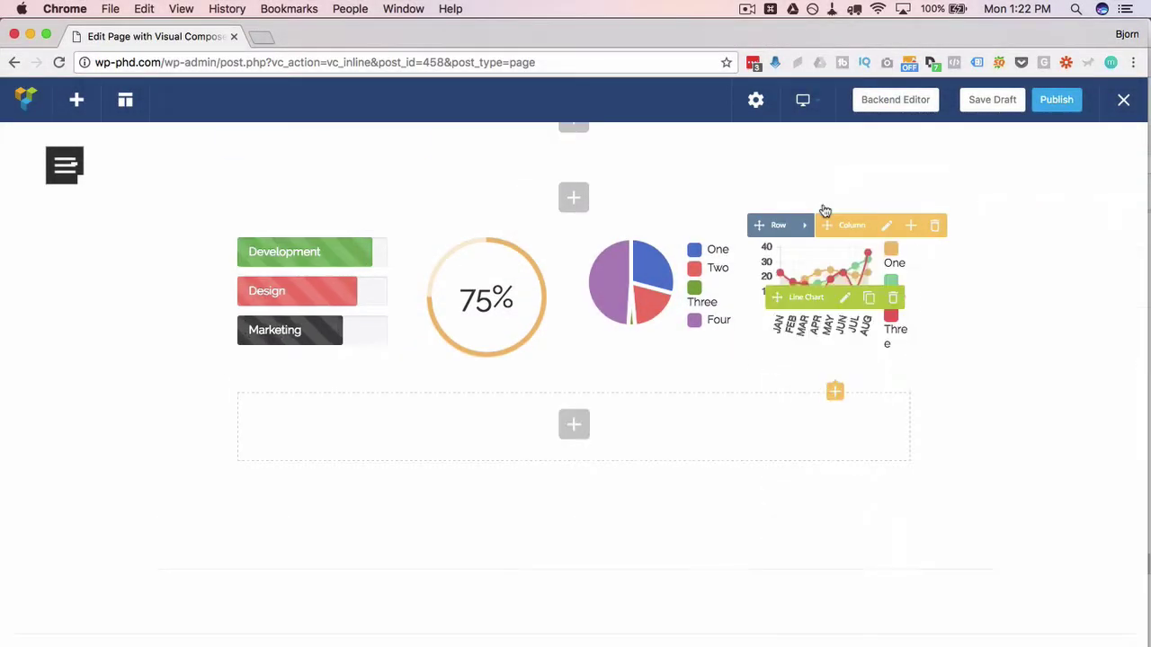
drag(503, 334, 679, 363)
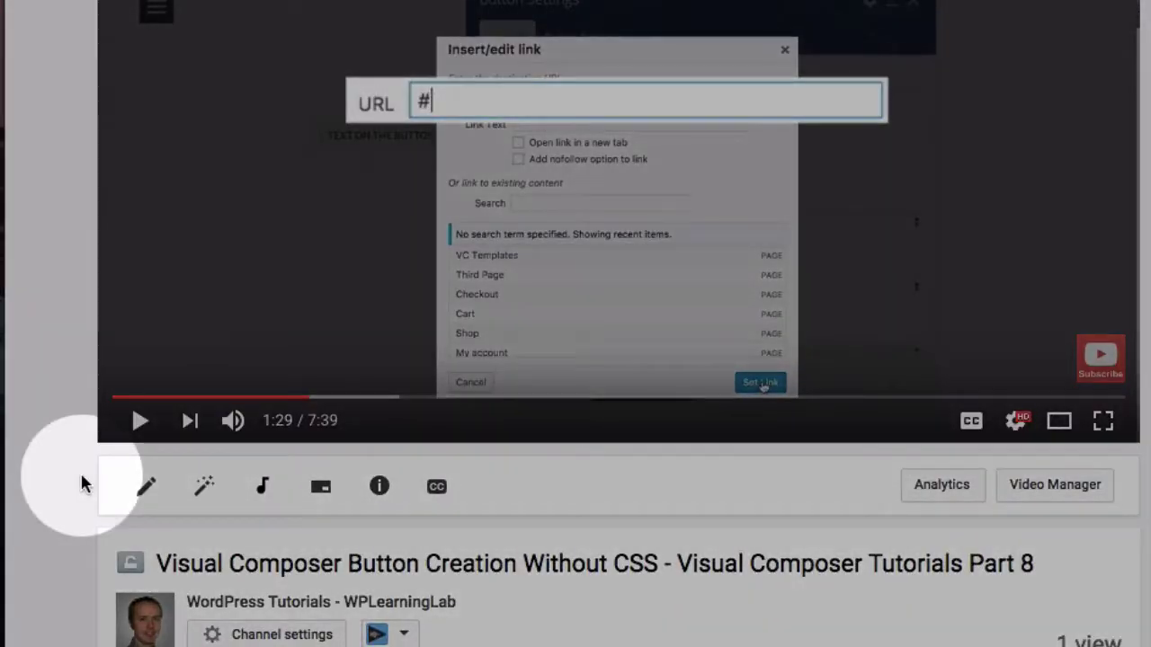
- Open the codecanyon.net Visual Composer link from the video description
scroll(80, 483, down, 5)
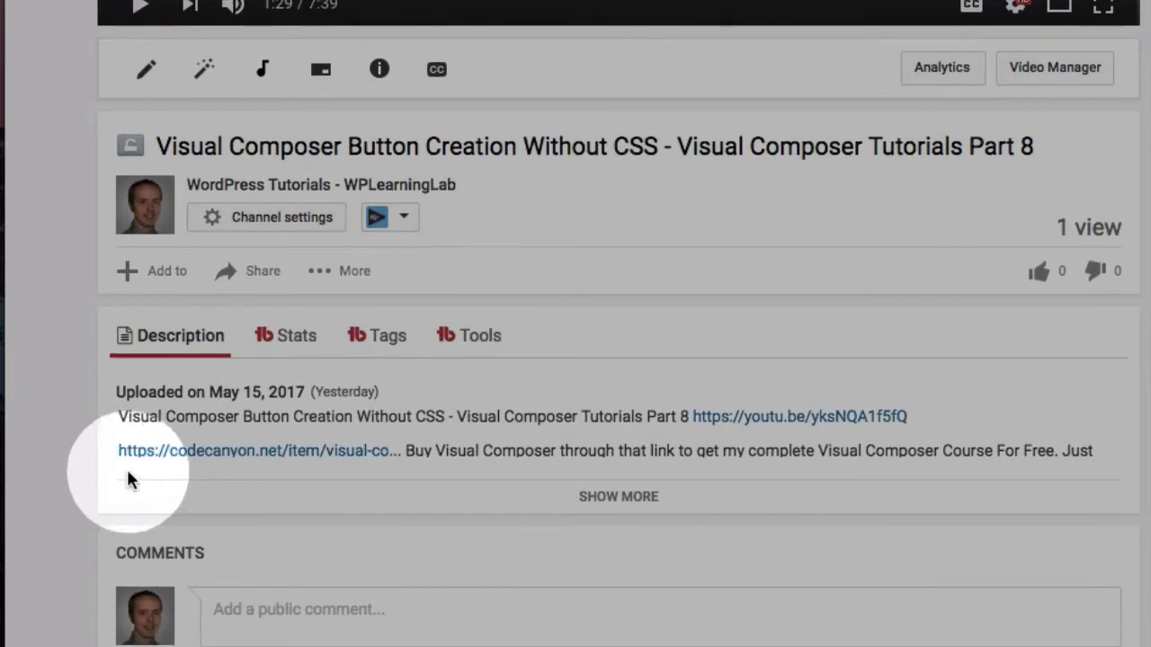
click(166, 454)
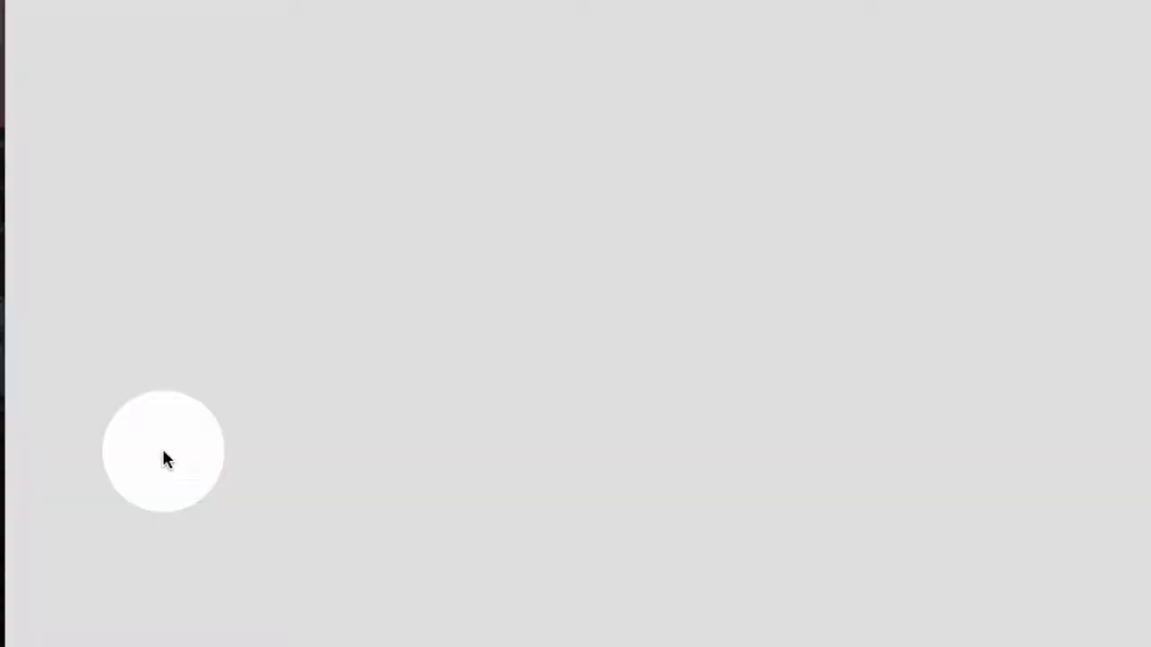
scroll(167, 461, down, 2)
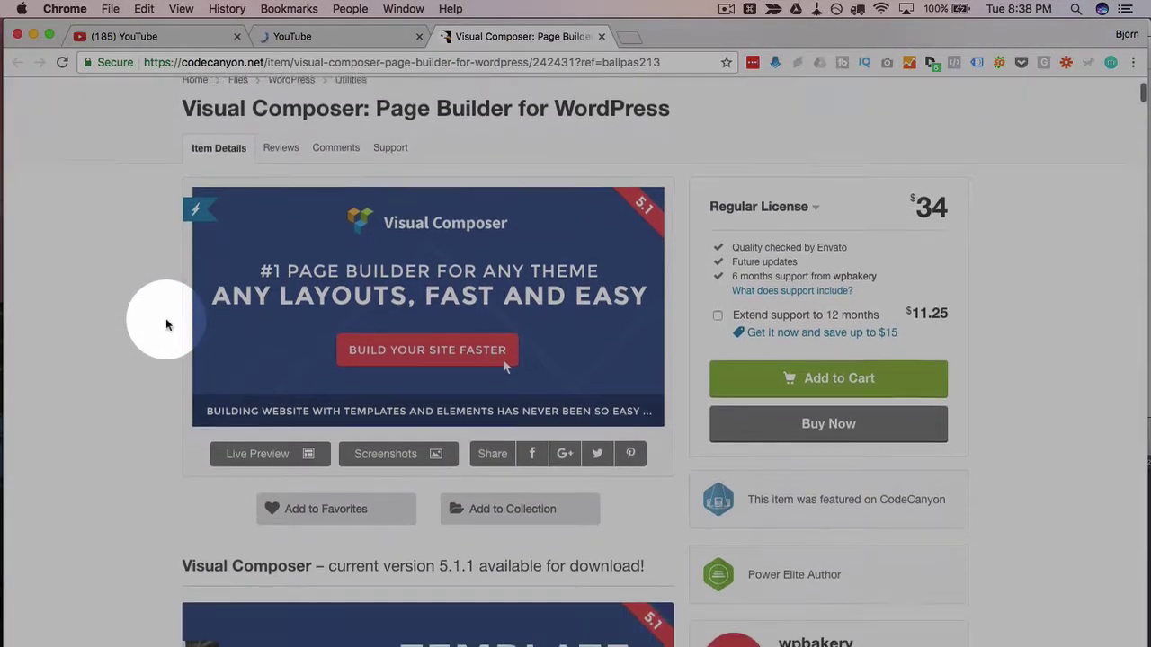
scroll(166, 325, down, 1)
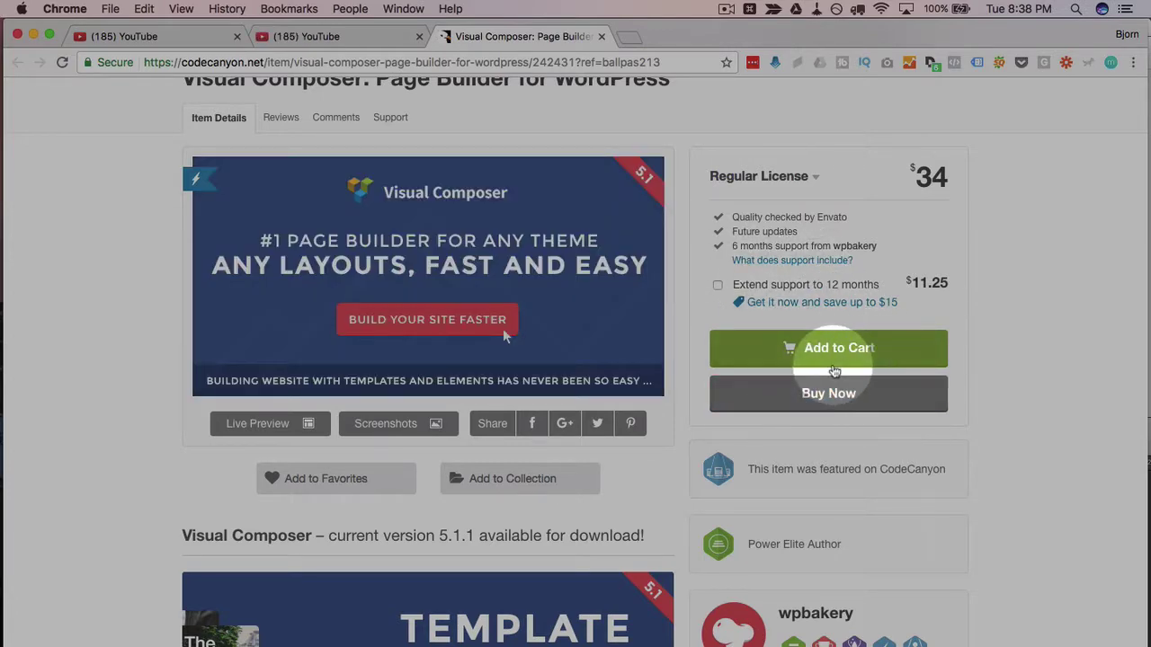
- Add Visual Composer to the cart and untick the 12-month support extension
click(834, 360)
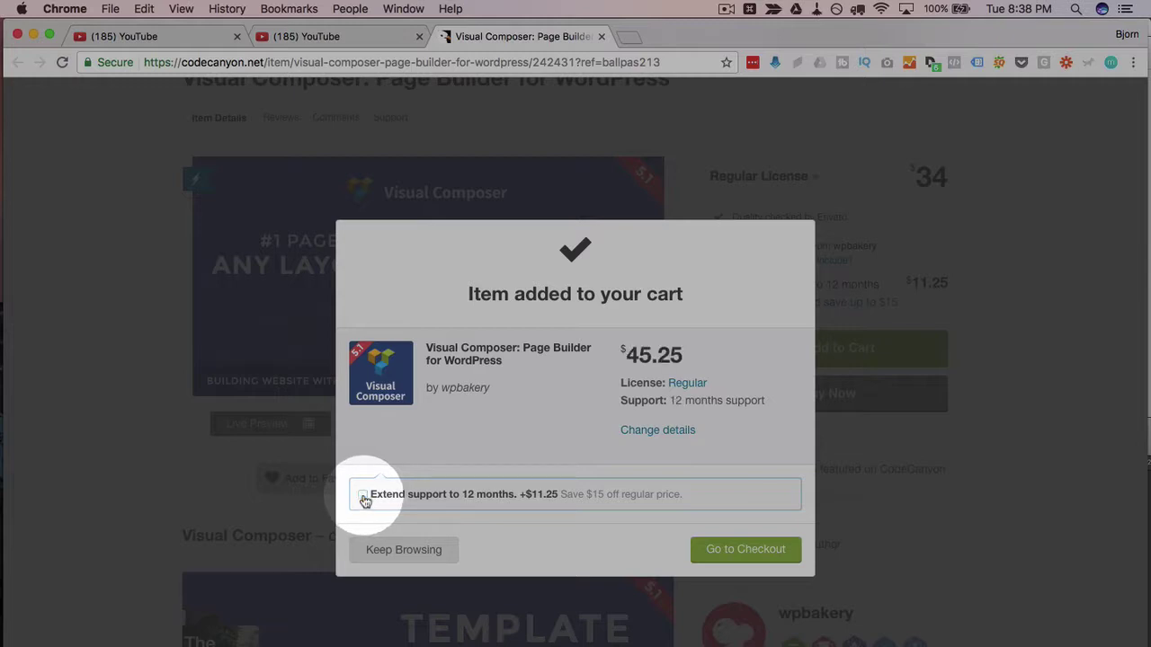
click(363, 496)
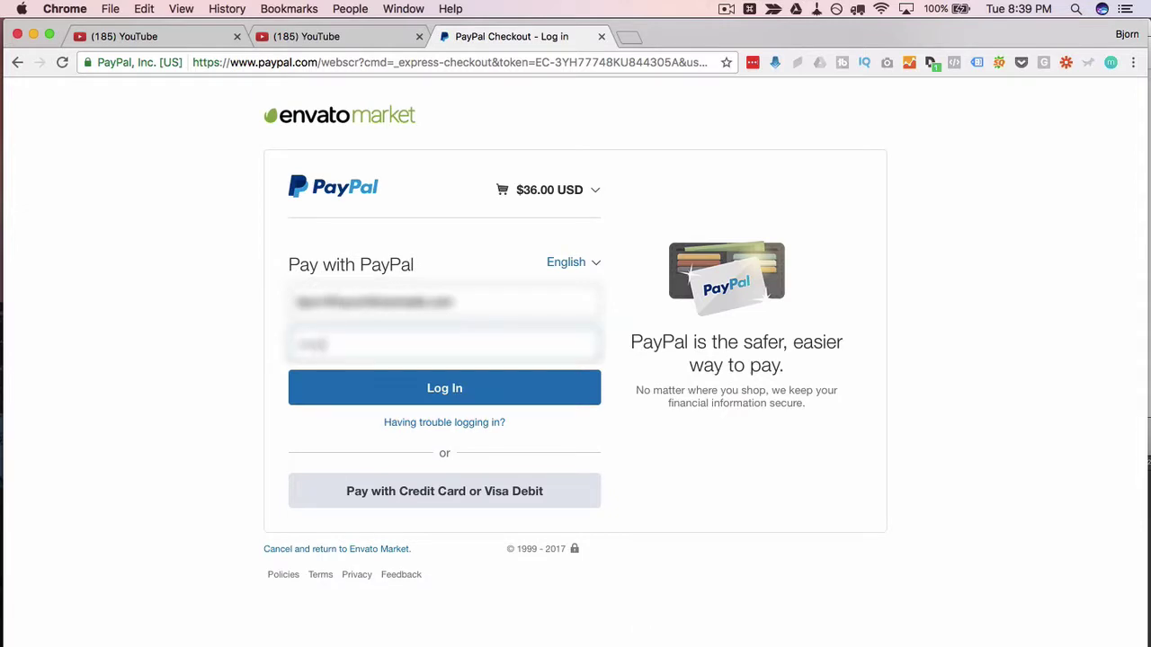
- Log in to PayPal, then start forwarding the CodeCanyon purchase confirmation email
click(485, 399)
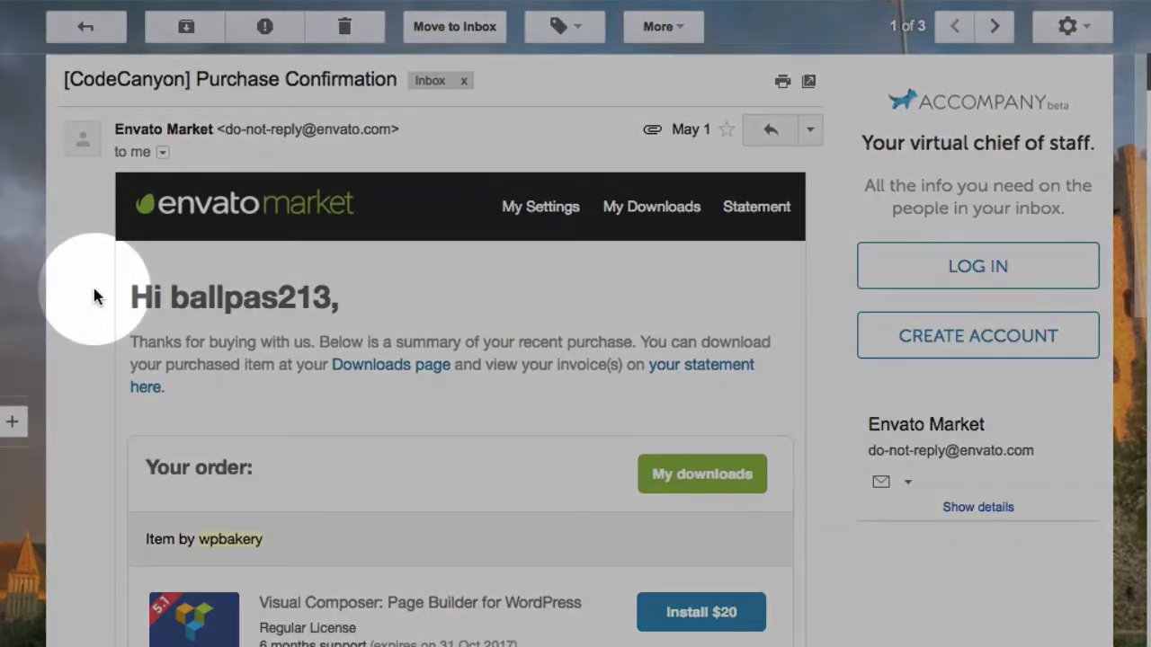
click(810, 129)
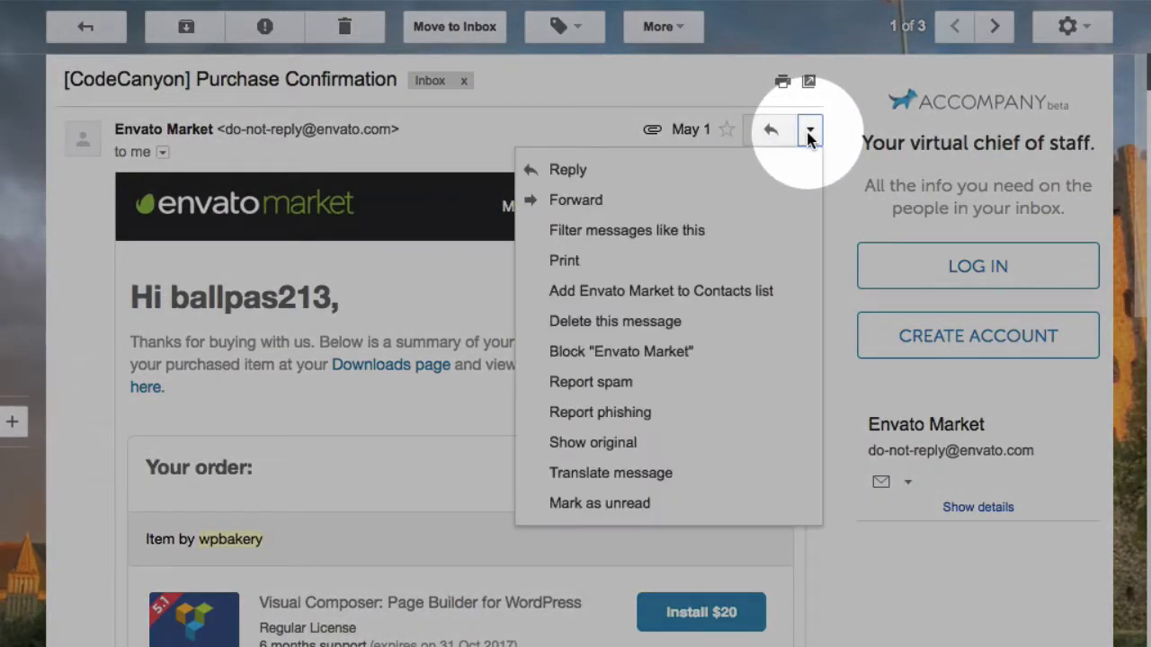
click(605, 206)
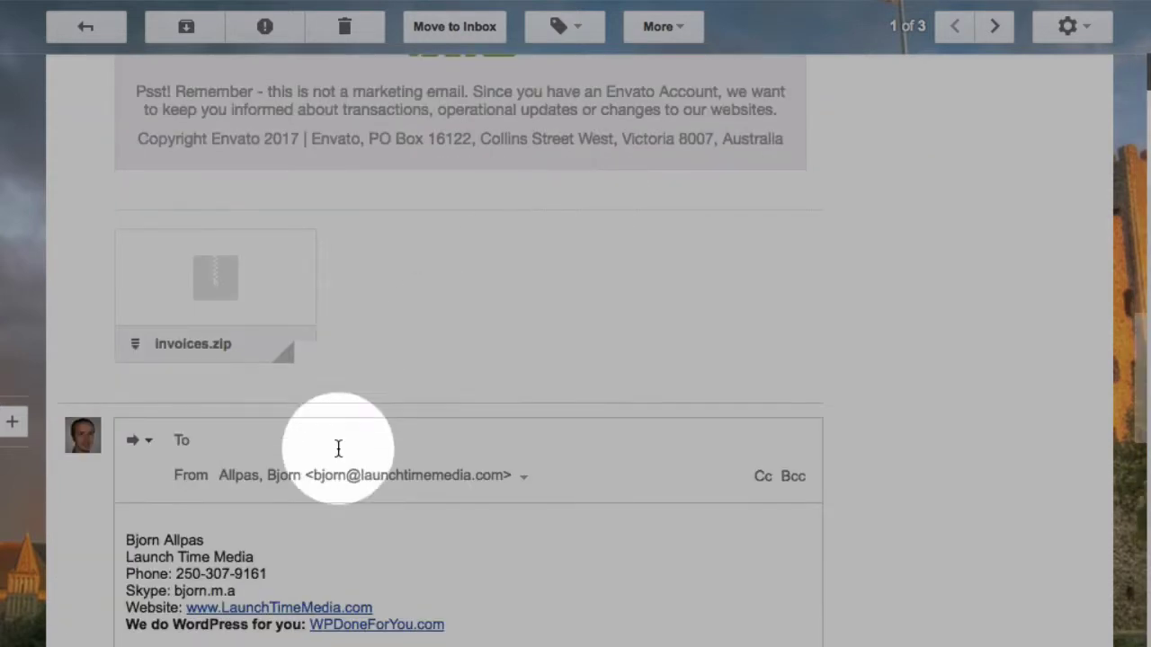
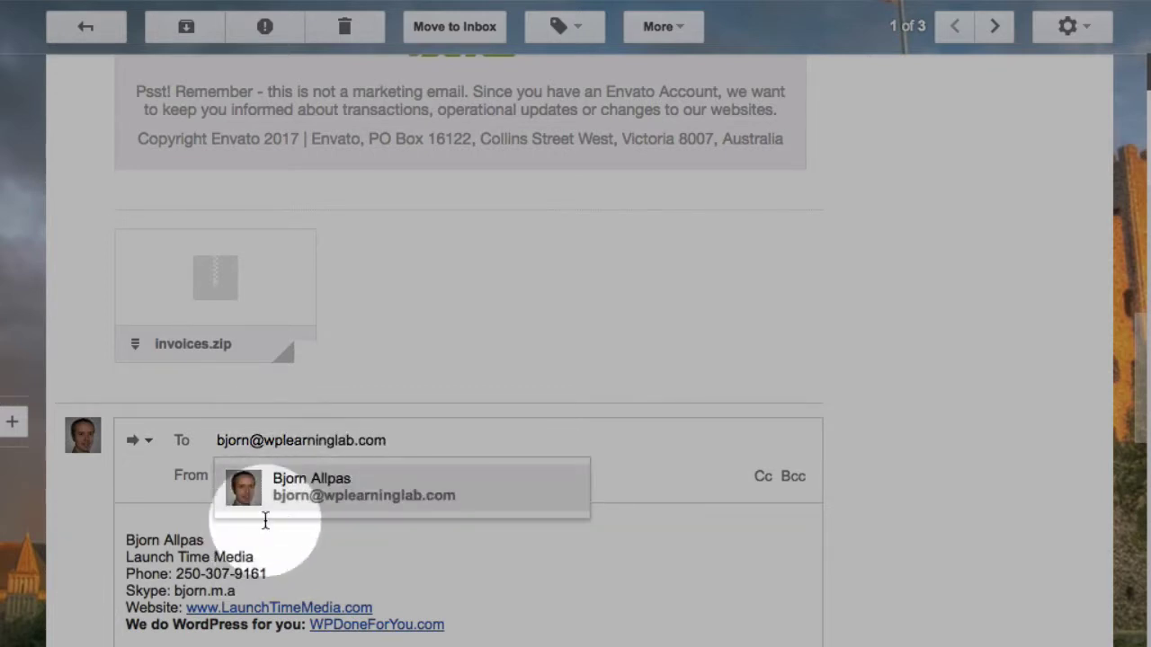
- Address the forward to the recipient's e-mail, selecting the suggested contact
click(315, 490)
scroll(328, 527, down, 3)
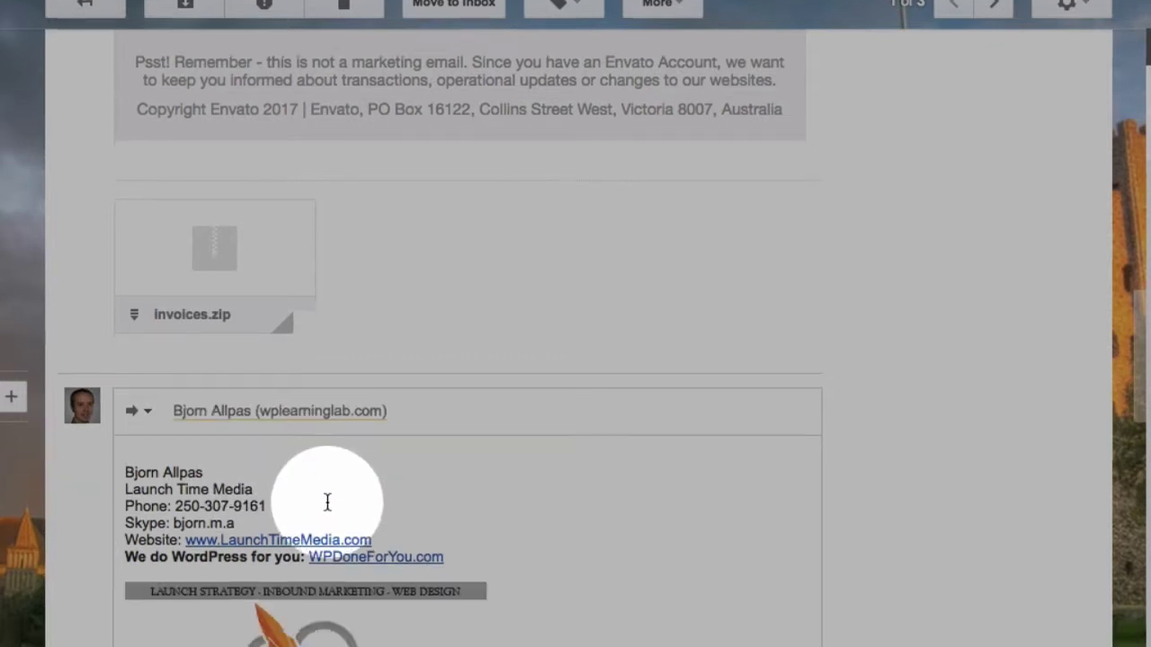
scroll(108, 485, down, 4)
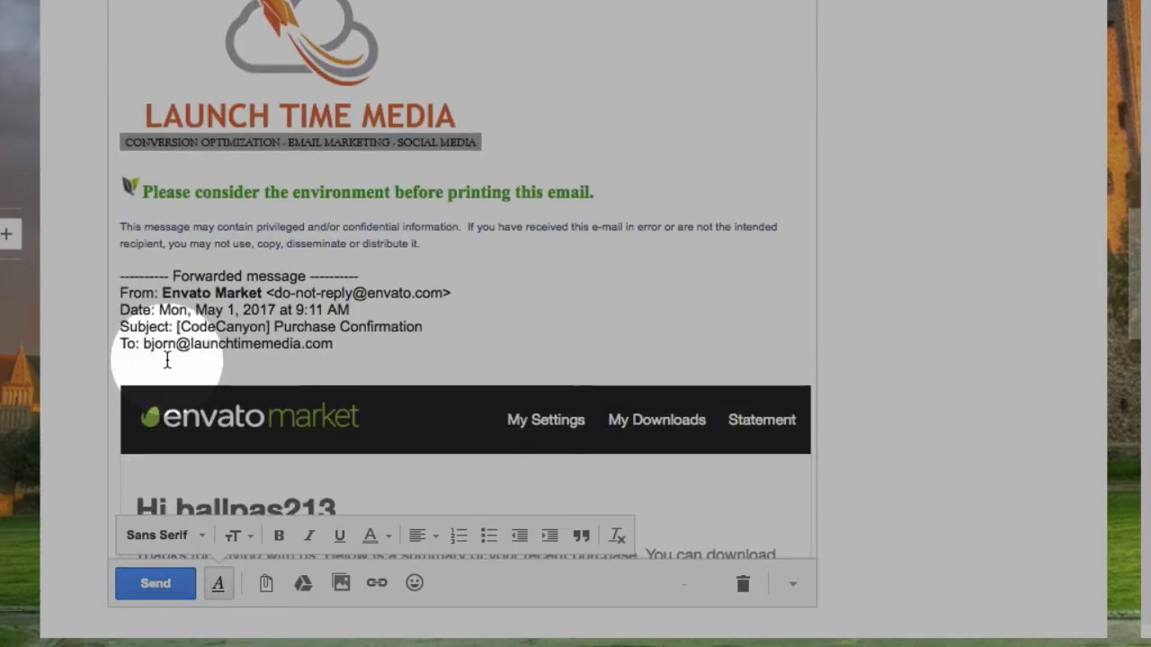
scroll(166, 360, down, 9)
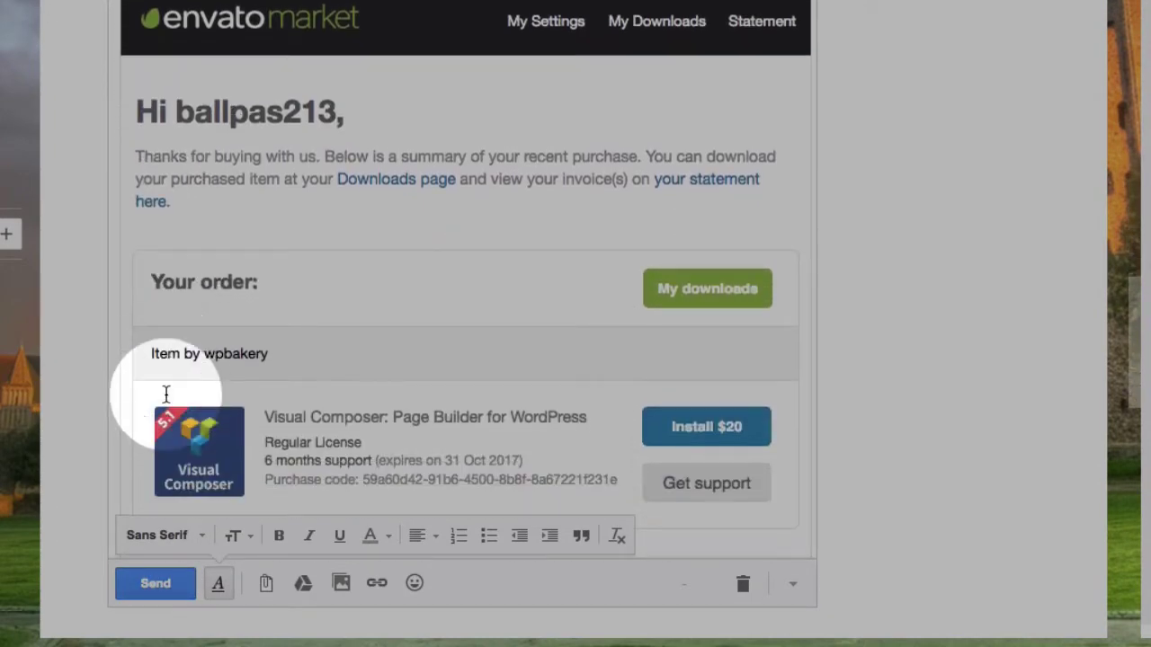